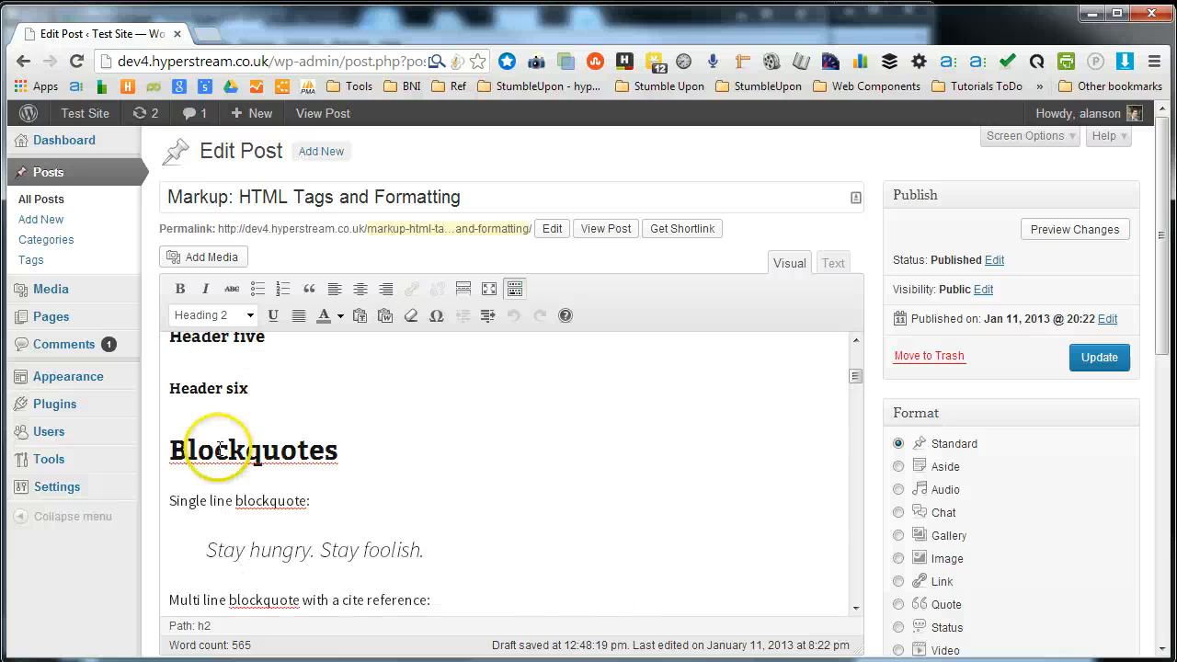
Look through the formatted content of the post from the blockquotes to the superscript examples, and return to the start
{"action": "scroll", "coordinate": [239, 440], "scroll_direction": "down", "scroll_amount": 1}
{"action": "scroll", "coordinate": [271, 431], "scroll_direction": "down", "scroll_amount": 4}
{"action": "scroll", "coordinate": [276, 429], "scroll_direction": "down", "scroll_amount": 3}
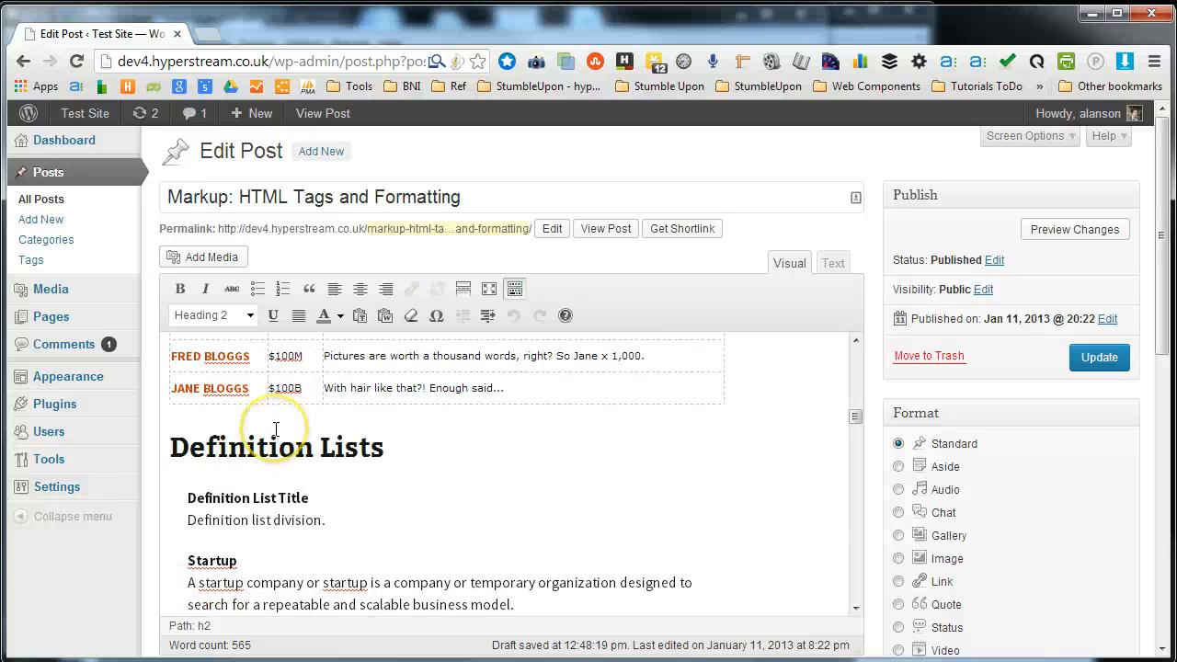
{"action": "scroll", "coordinate": [294, 397], "scroll_direction": "up", "scroll_amount": 3}
{"action": "scroll", "coordinate": [296, 454], "scroll_direction": "down", "scroll_amount": 10}
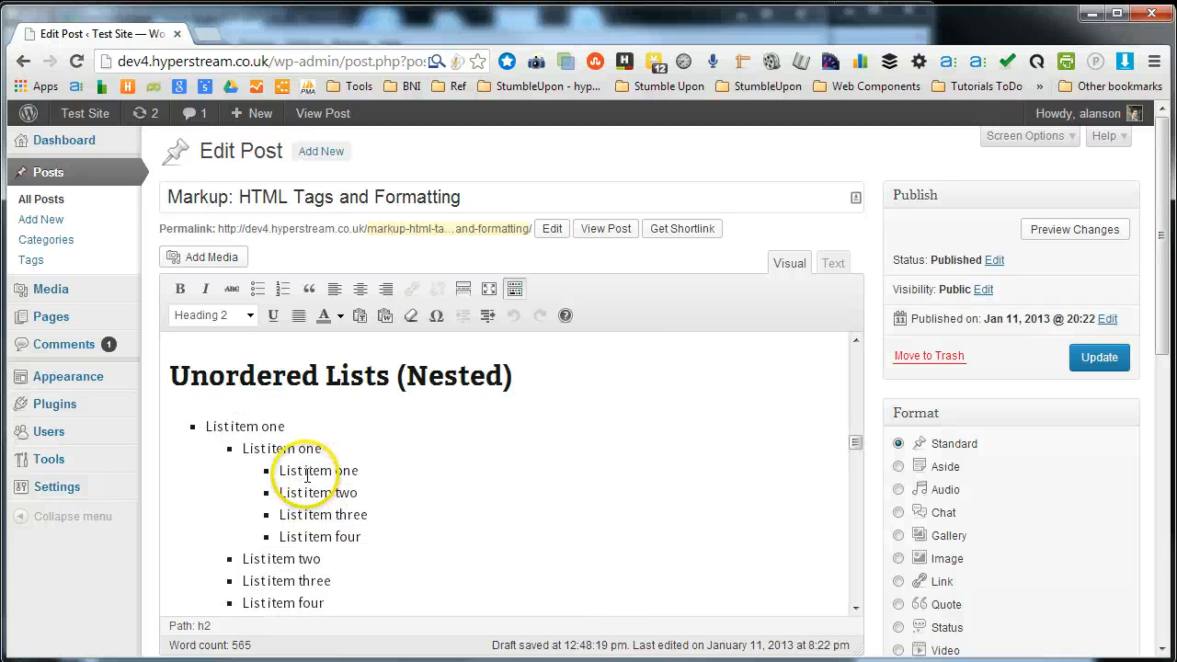
{"action": "scroll", "coordinate": [309, 473], "scroll_direction": "down", "scroll_amount": 12}
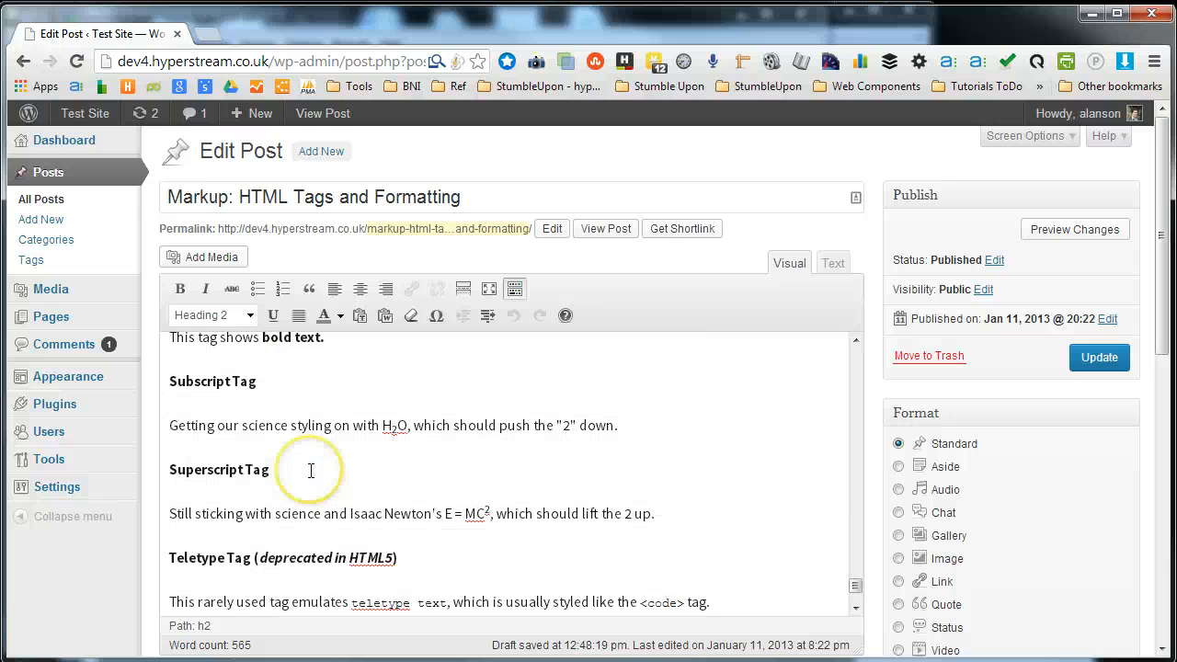
{"action": "left_click_drag", "start_coordinate": [855, 586], "coordinate": [872, 356]}
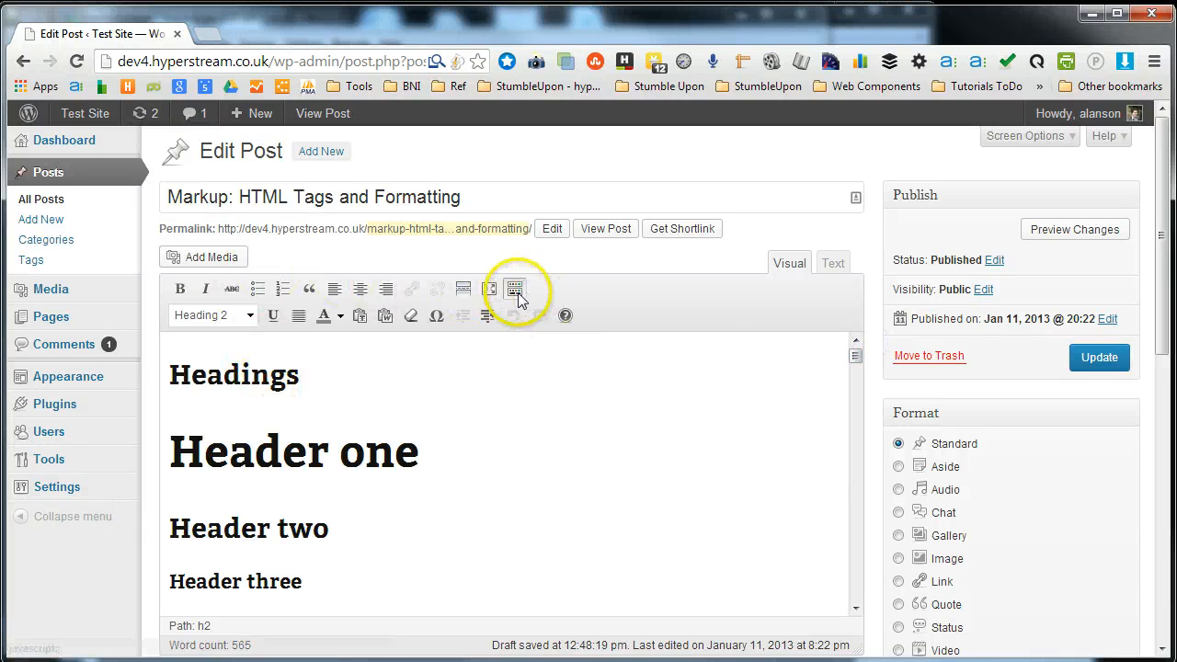
Hide the editor's second row of formatting tools and show it again
{"action": "left_click", "coordinate": [520, 364]}
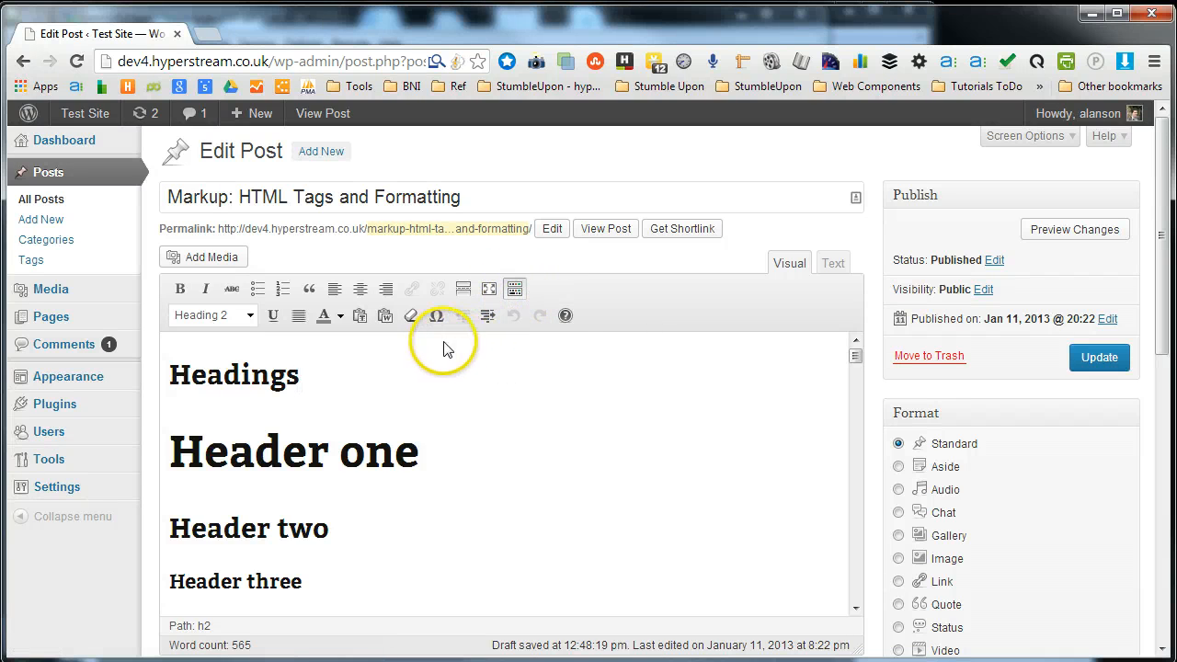
{"action": "left_click", "coordinate": [515, 288]}
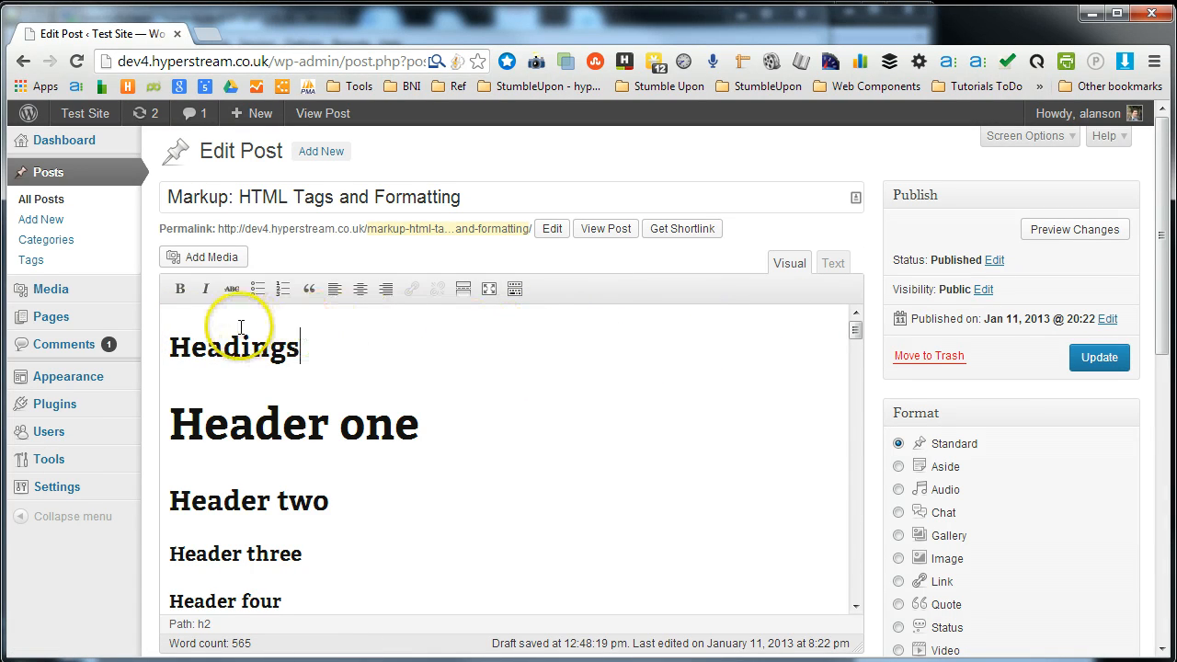
{"action": "left_click", "coordinate": [514, 288]}
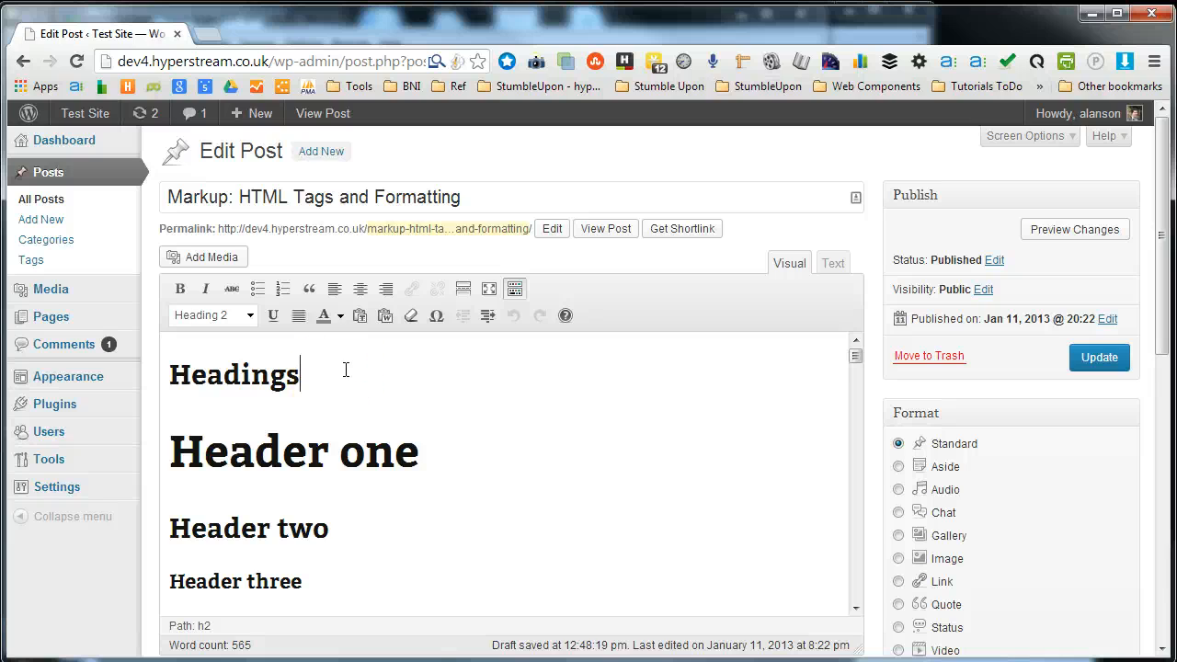
View the published post in a new browser tab, and return to the post editor
{"action": "right_click", "coordinate": [611, 238]}
{"action": "left_click", "coordinate": [629, 243]}
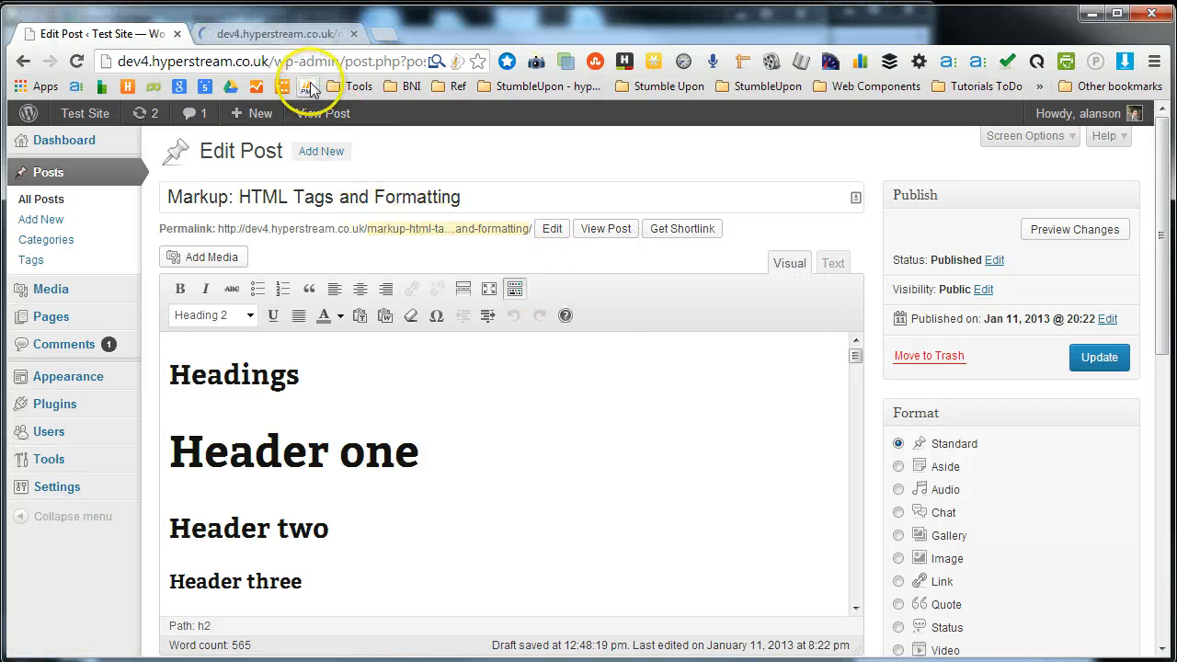
{"action": "left_click", "coordinate": [290, 34]}
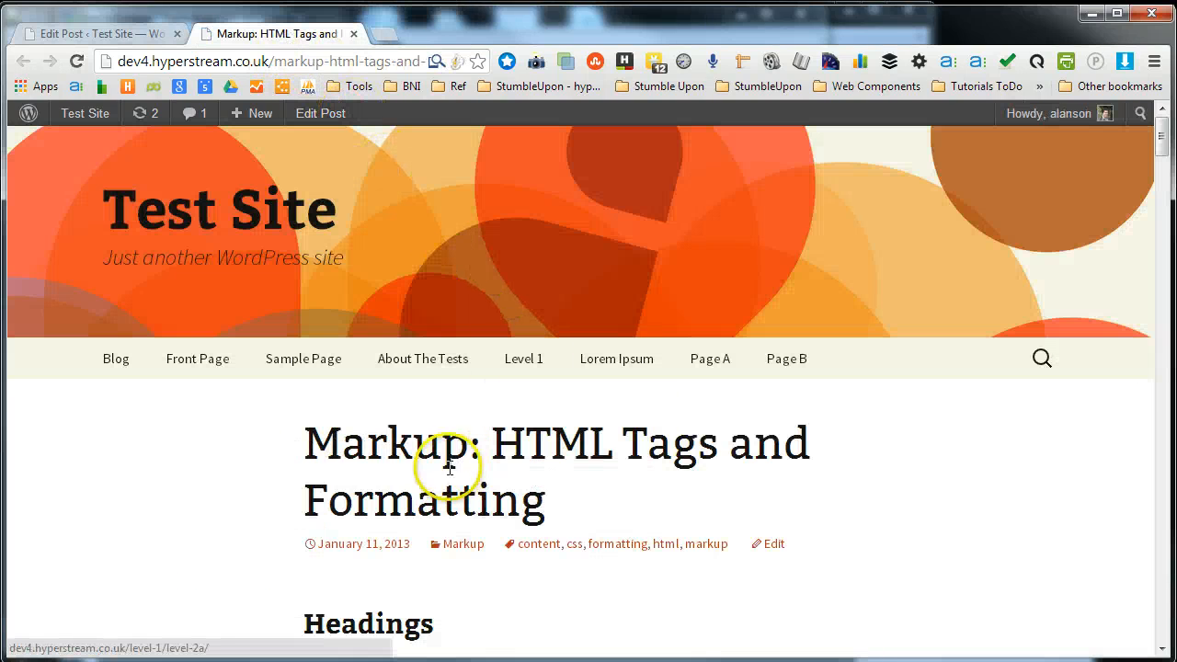
{"action": "left_click", "coordinate": [140, 34]}
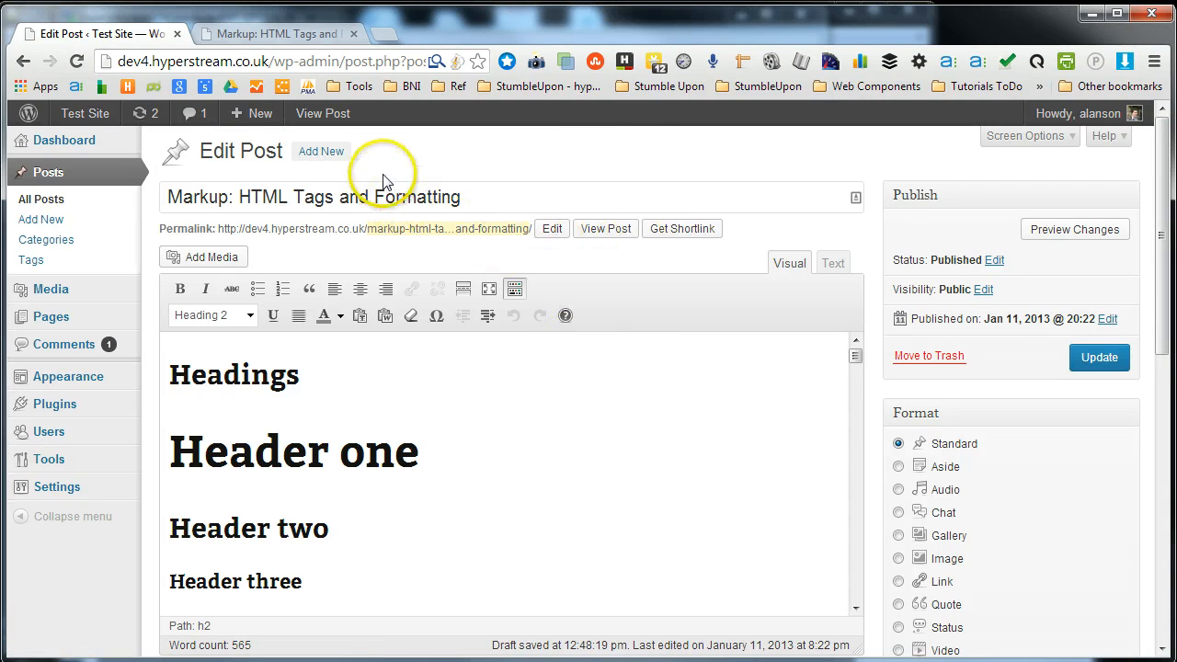
Change the "Headings" line at the start of the post to Heading 1
{"action": "left_click_drag", "start_coordinate": [293, 377], "coordinate": [144, 380]}
{"action": "left_click", "coordinate": [294, 379]}
{"action": "left_click", "coordinate": [333, 382]}
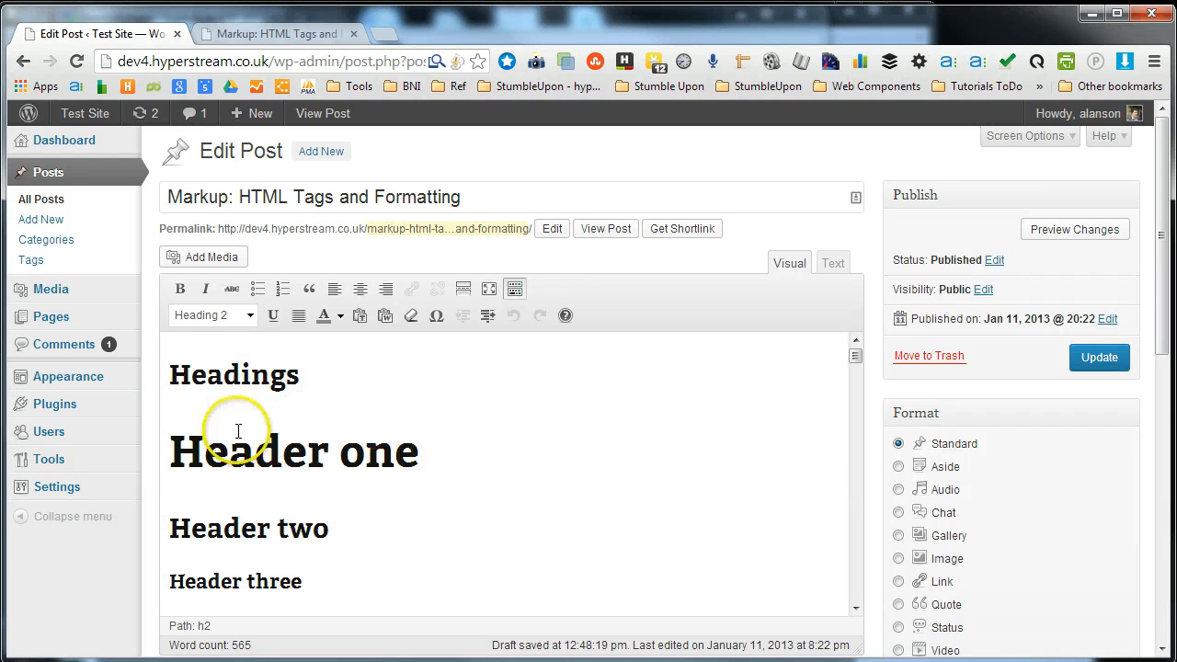
{"action": "left_click", "coordinate": [267, 387]}
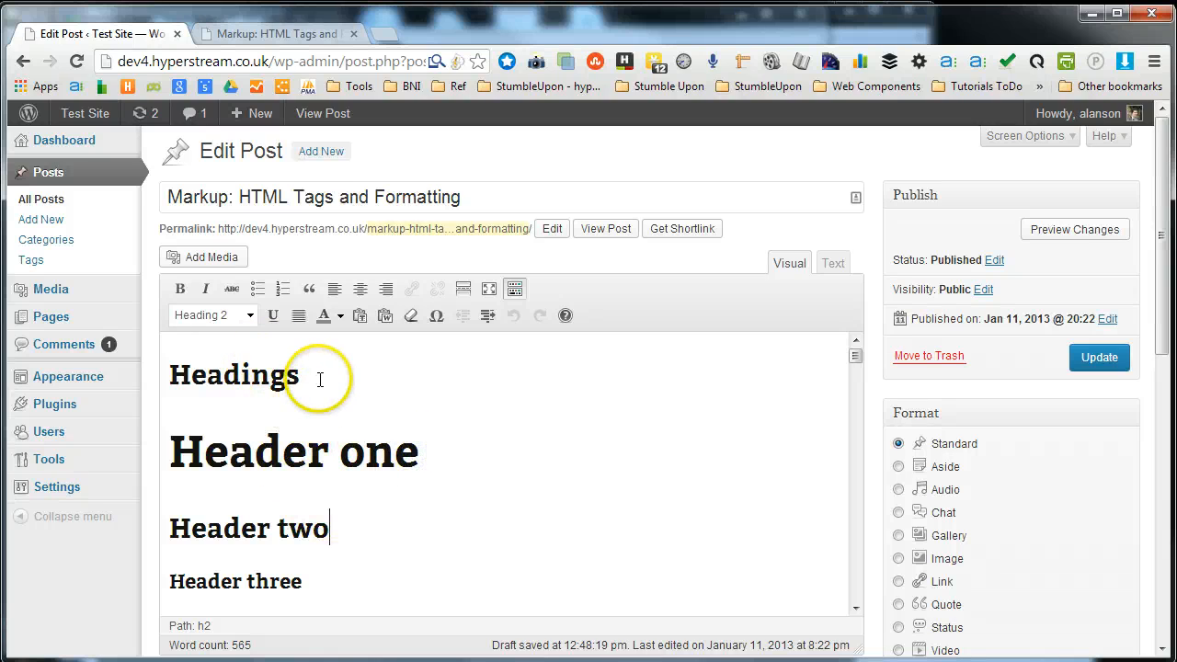
{"action": "left_click_drag", "start_coordinate": [318, 381], "coordinate": [217, 382]}
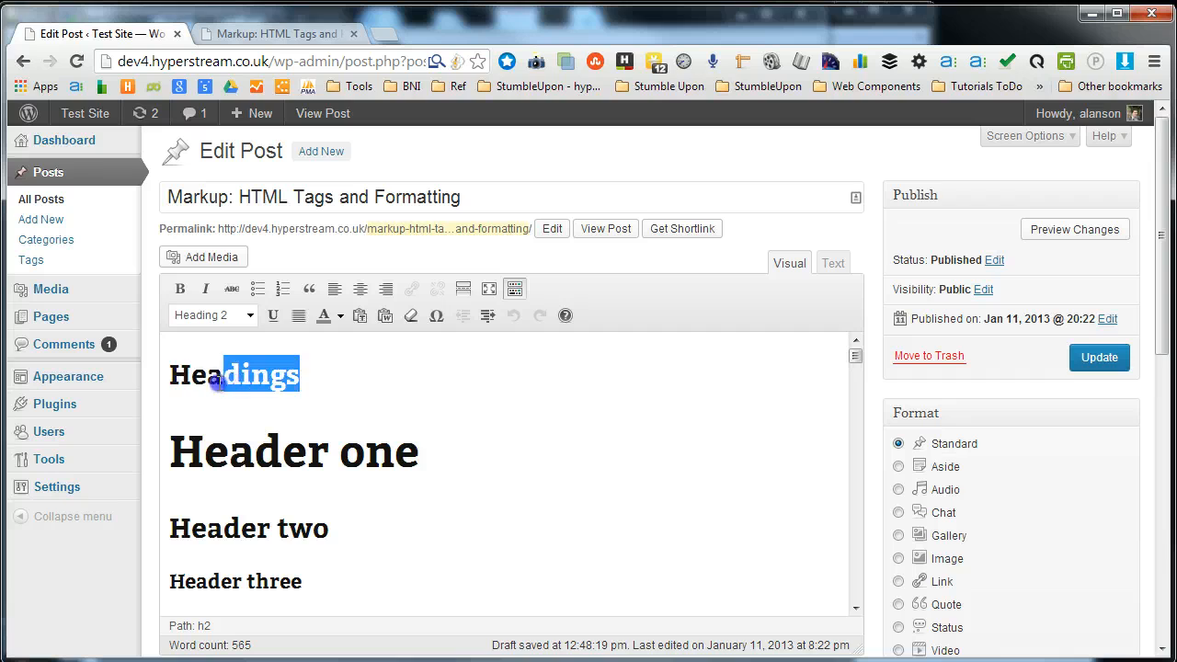
{"action": "left_click", "coordinate": [250, 316]}
{"action": "left_click_drag", "start_coordinate": [281, 386], "coordinate": [289, 437]}
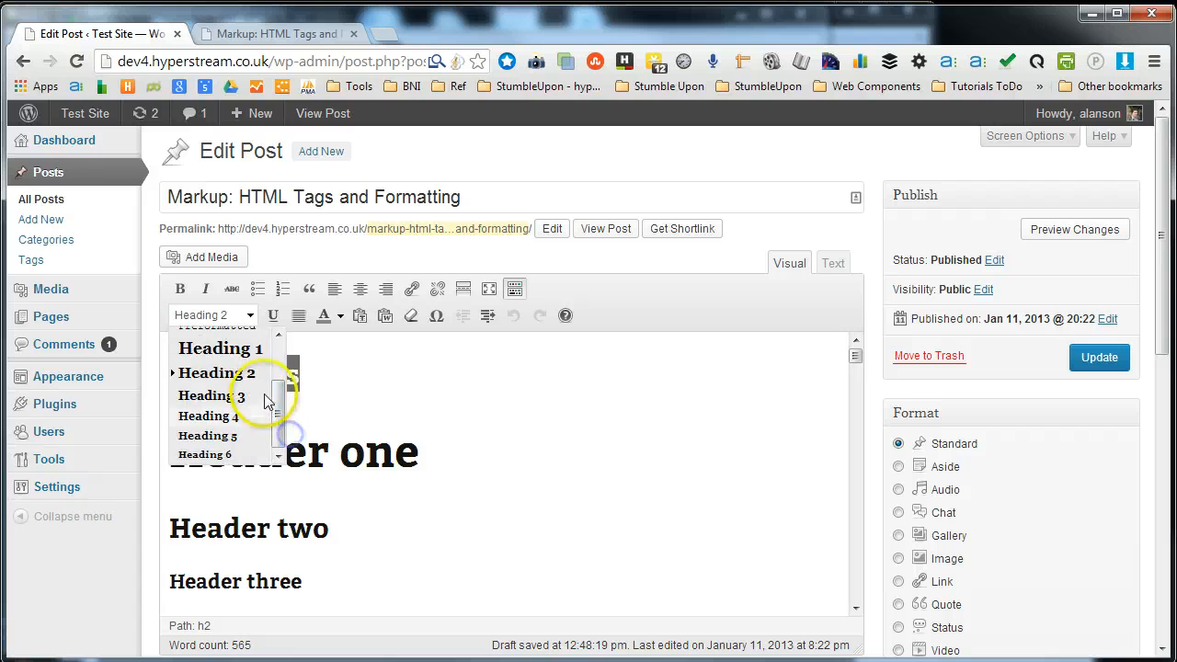
{"action": "left_click", "coordinate": [253, 345]}
Set the "Headings" line back to Heading 2 and deselect it
{"action": "left_click", "coordinate": [252, 316]}
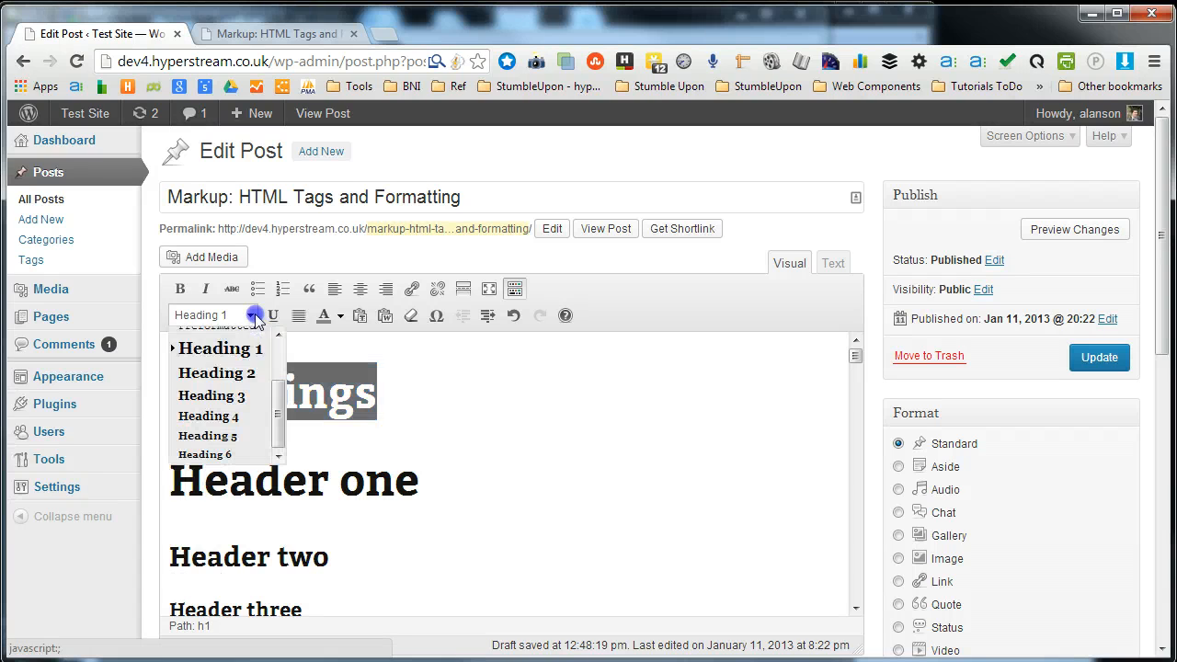
{"action": "left_click", "coordinate": [259, 377]}
{"action": "left_click", "coordinate": [368, 377]}
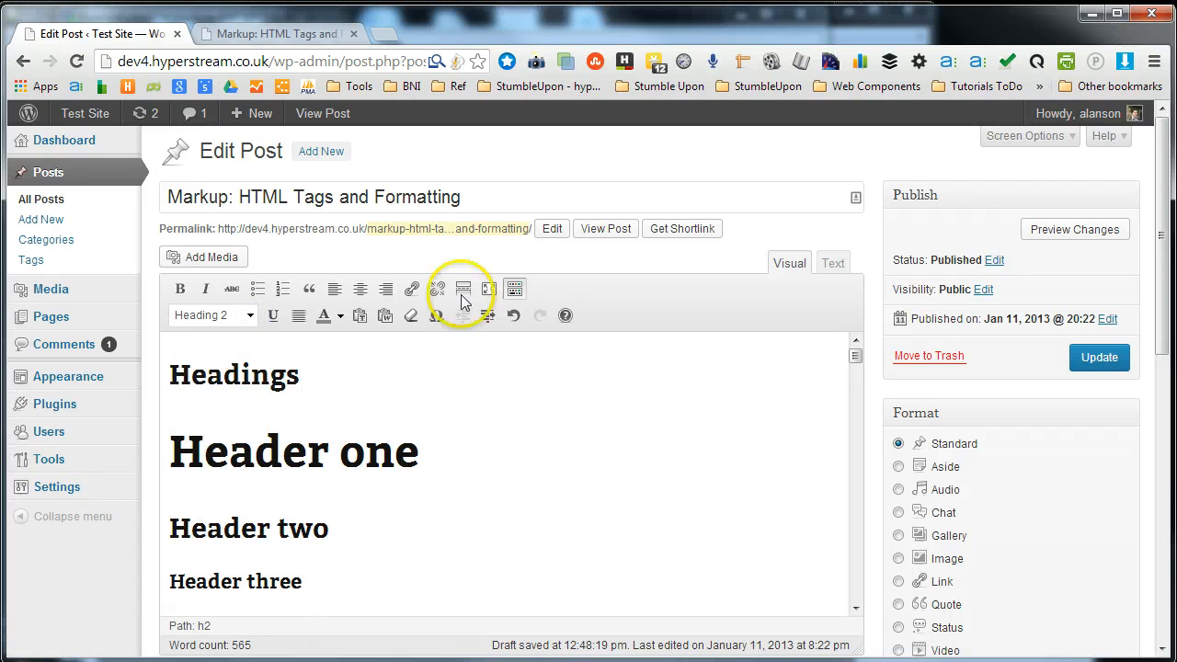
Highlight the full post title "Markup: HTML Tags and Formatting" without editing it
{"action": "left_click_drag", "start_coordinate": [486, 196], "coordinate": [115, 204]}
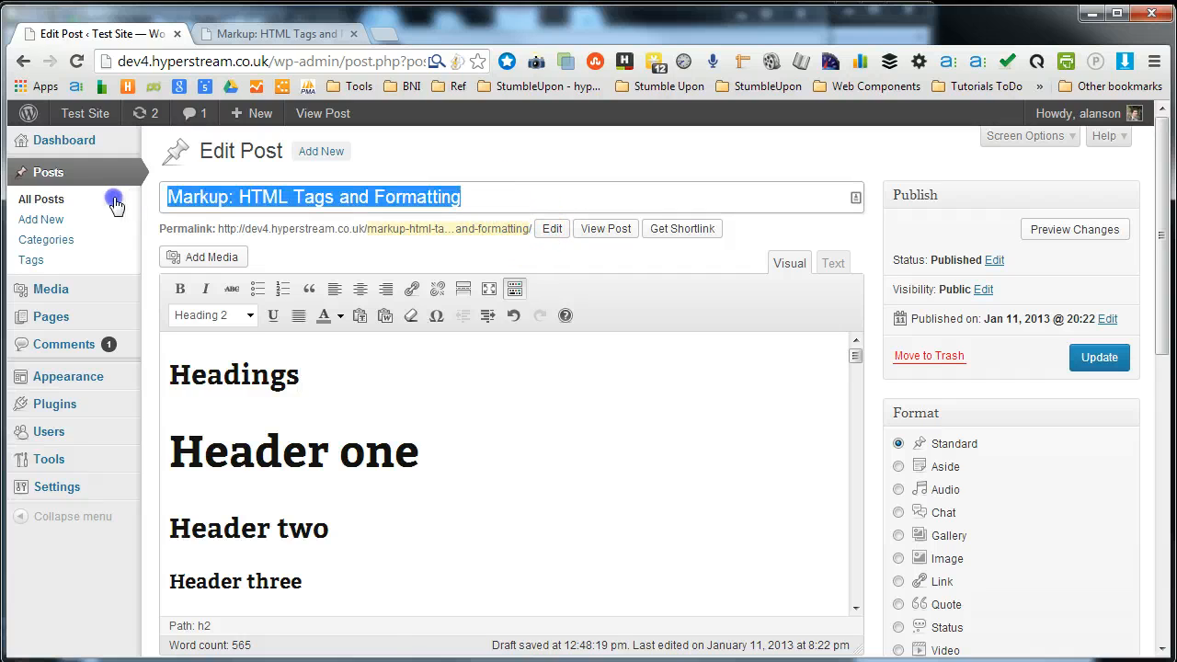
{"action": "left_click_drag", "start_coordinate": [483, 189], "coordinate": [281, 197]}
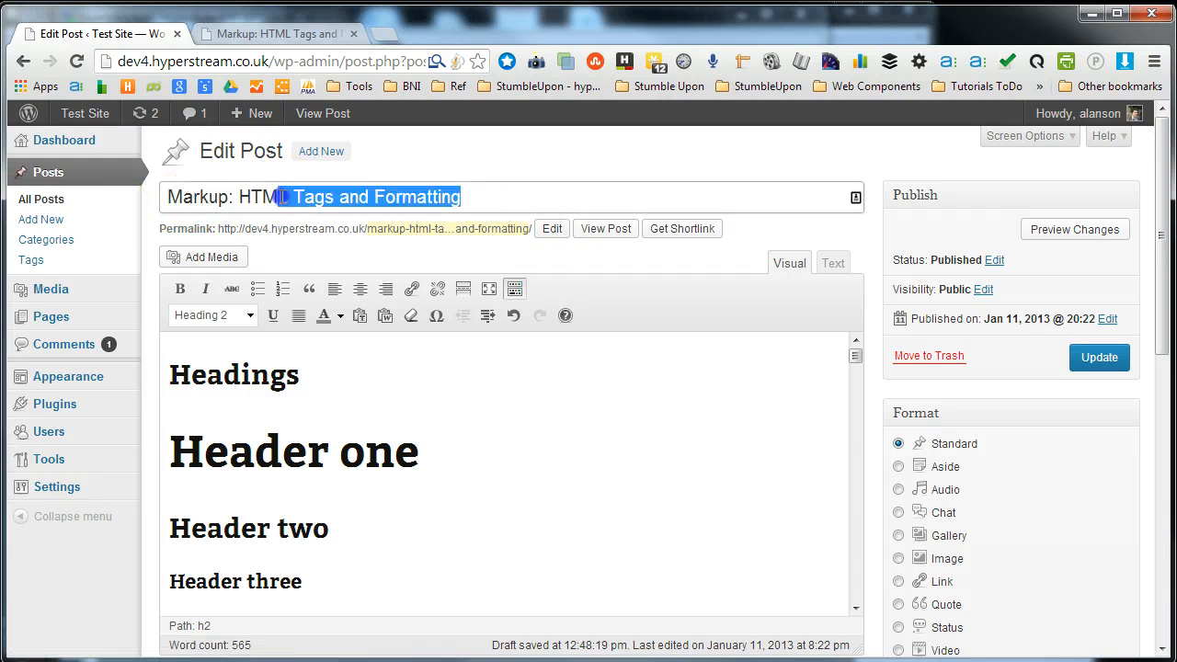
{"action": "left_click", "coordinate": [181, 204]}
{"action": "left_click_drag", "start_coordinate": [481, 189], "coordinate": [147, 178]}
{"action": "left_click", "coordinate": [465, 204]}
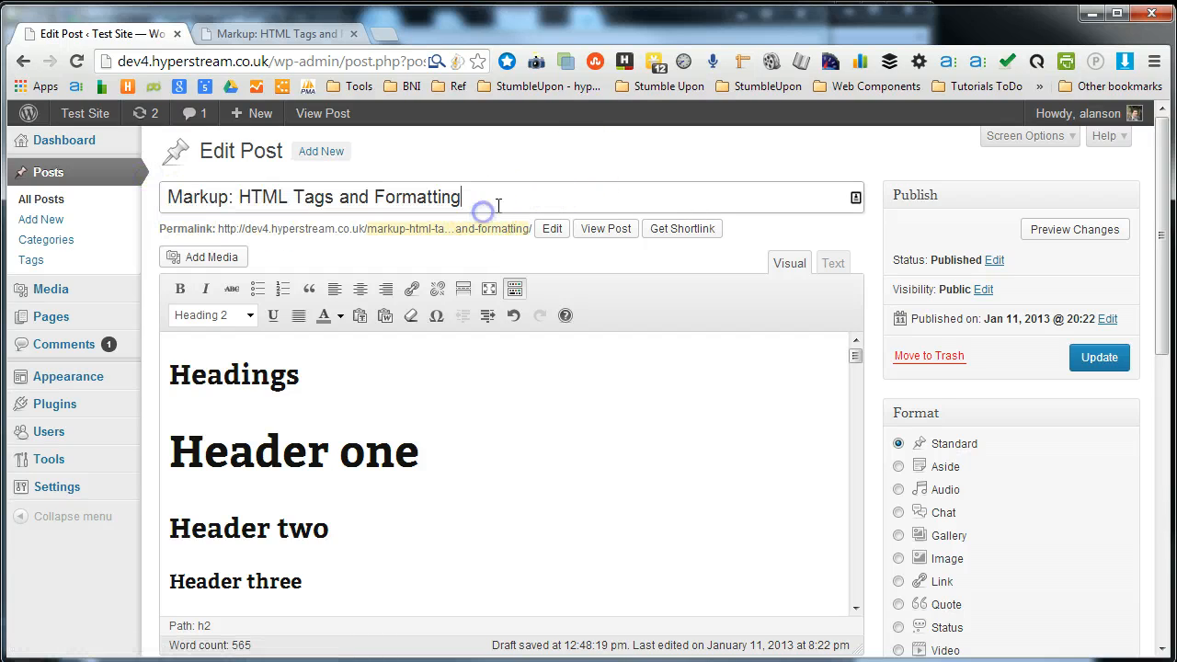
{"action": "left_click_drag", "start_coordinate": [487, 203], "coordinate": [149, 210]}
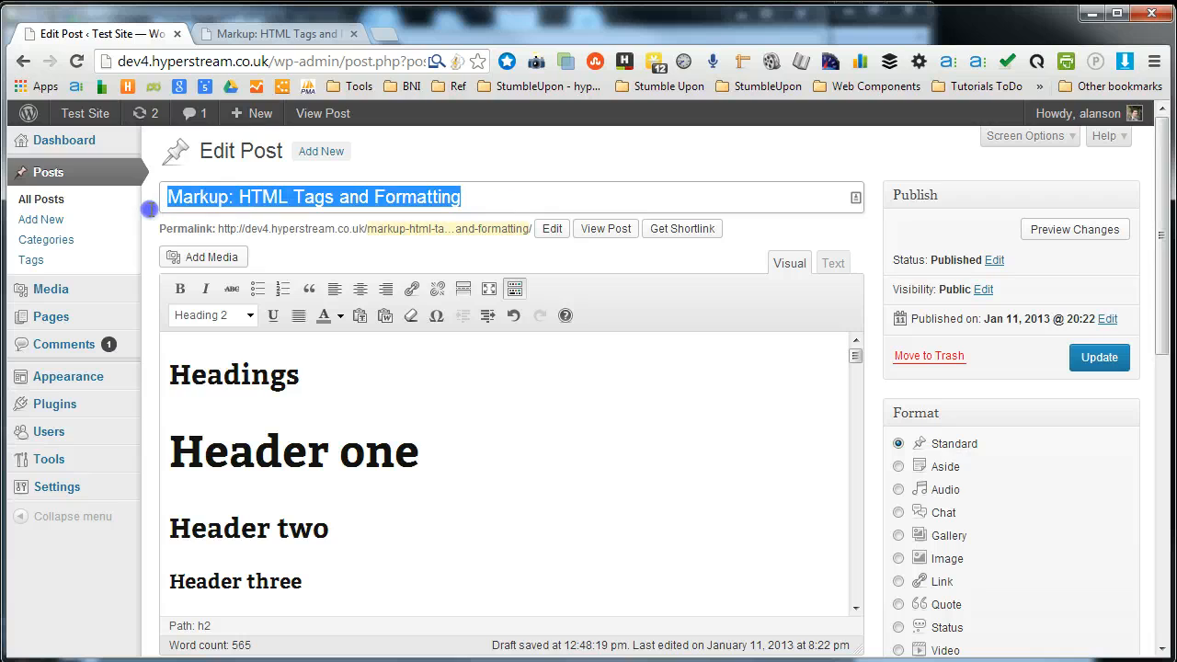
Select the "Headings" and "Header one" lines in turn to check their heading formats
{"action": "left_click", "coordinate": [332, 376]}
{"action": "left_click_drag", "start_coordinate": [357, 374], "coordinate": [114, 358]}
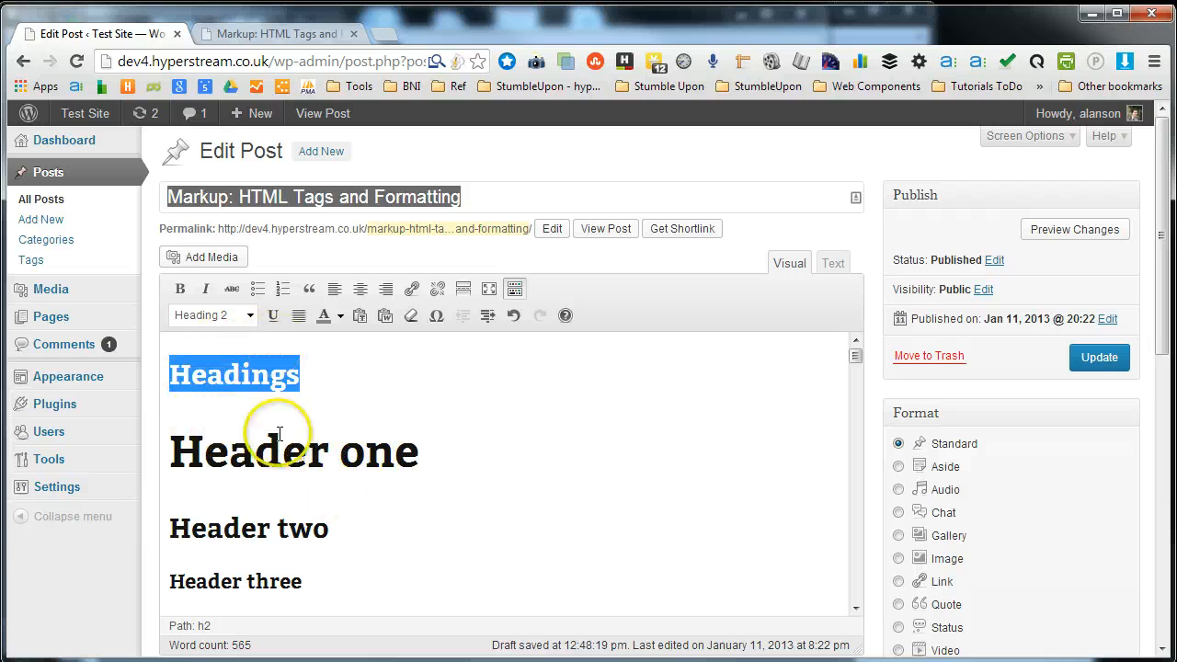
{"action": "left_click", "coordinate": [357, 376]}
{"action": "left_click_drag", "start_coordinate": [419, 452], "coordinate": [147, 460]}
{"action": "left_click", "coordinate": [230, 326]}
{"action": "left_click", "coordinate": [533, 423]}
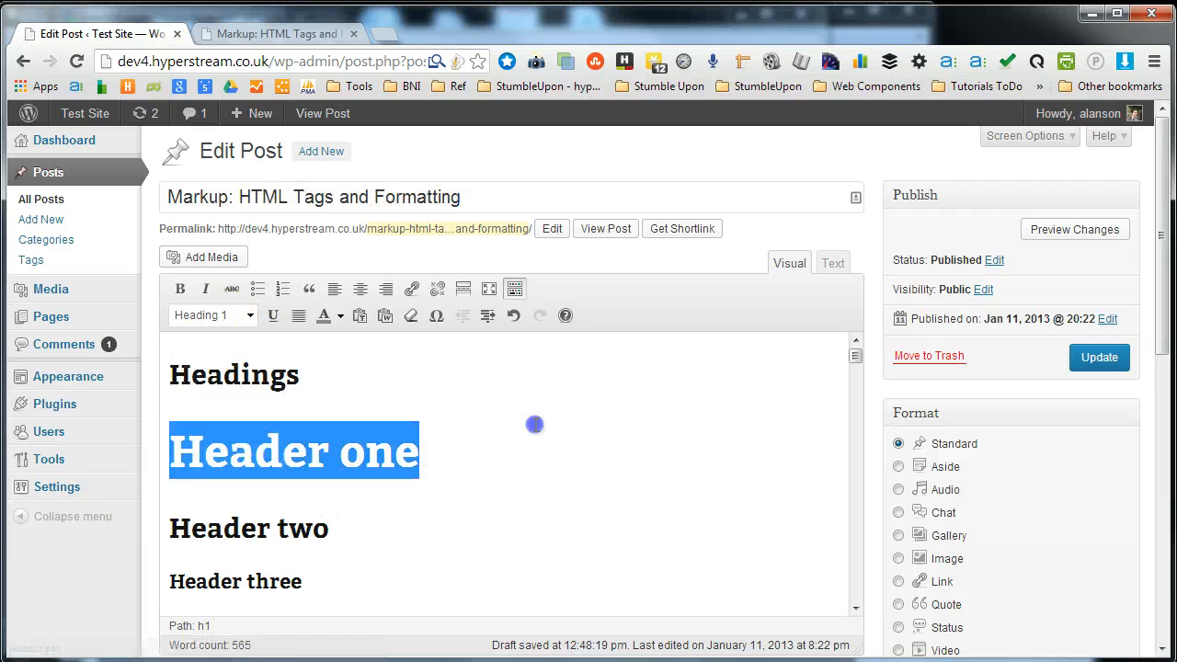
Remove the blockquote formatting from "Stay hungry. Stay foolish." and apply it again
{"action": "scroll", "coordinate": [533, 422], "scroll_direction": "down", "scroll_amount": 5}
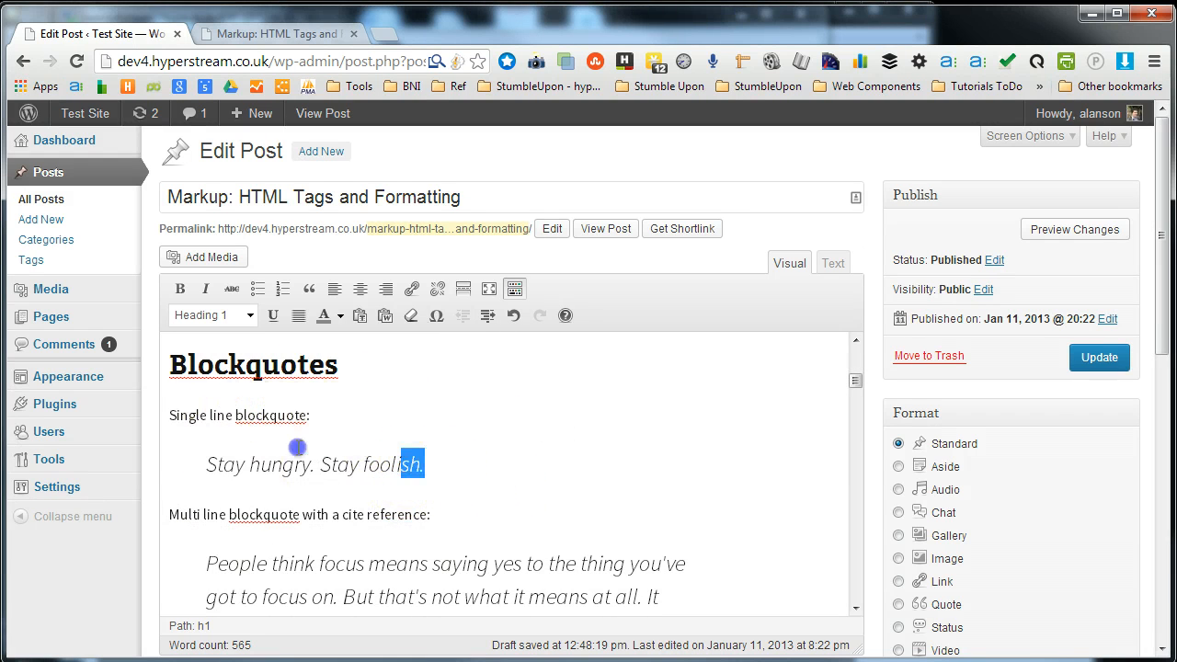
{"action": "left_click_drag", "start_coordinate": [297, 448], "coordinate": [127, 416]}
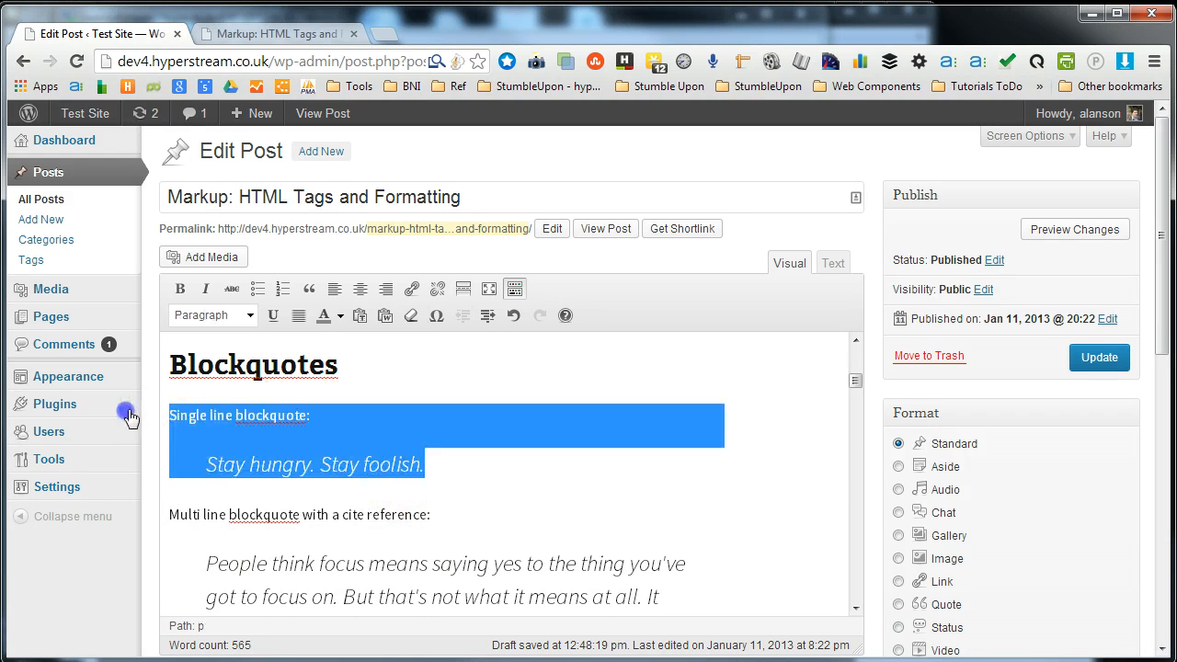
{"action": "left_click", "coordinate": [516, 457]}
{"action": "left_click_drag", "start_coordinate": [425, 463], "coordinate": [162, 477]}
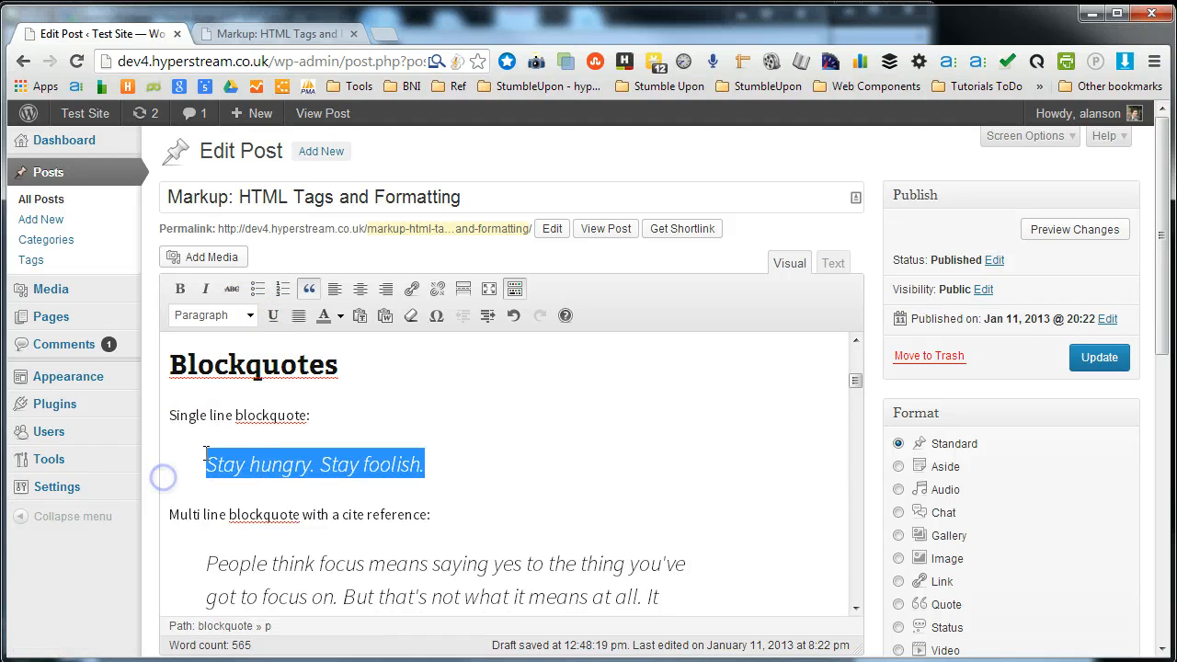
{"action": "left_click", "coordinate": [310, 290]}
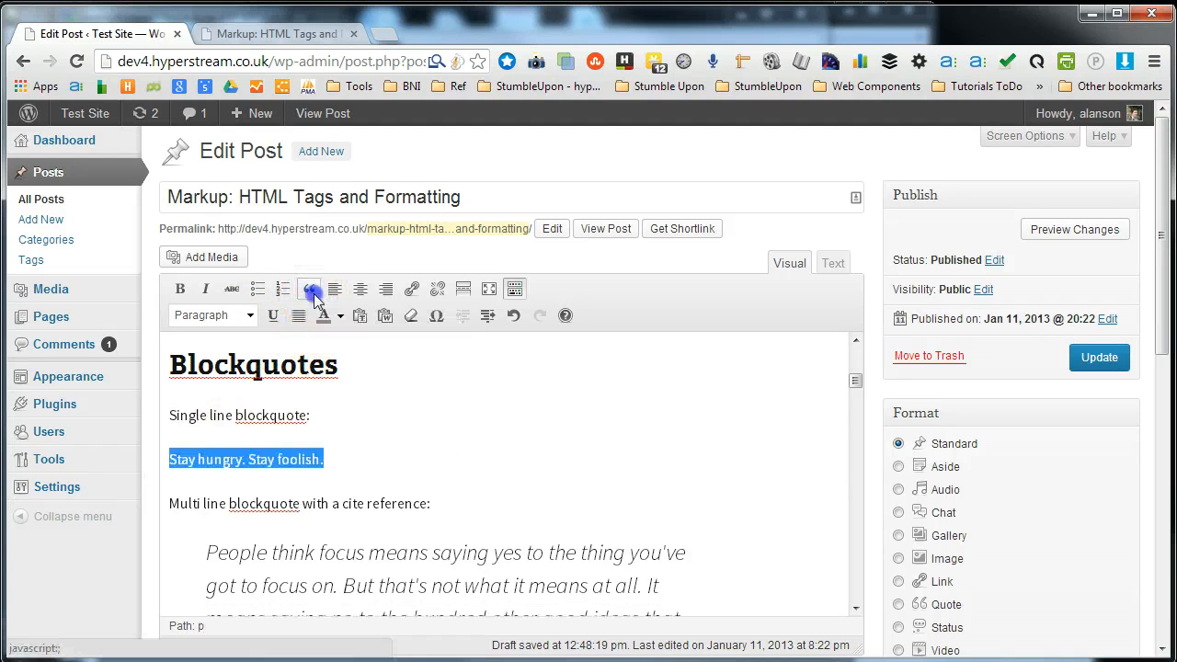
{"action": "left_click", "coordinate": [310, 290]}
{"action": "left_click", "coordinate": [499, 465]}
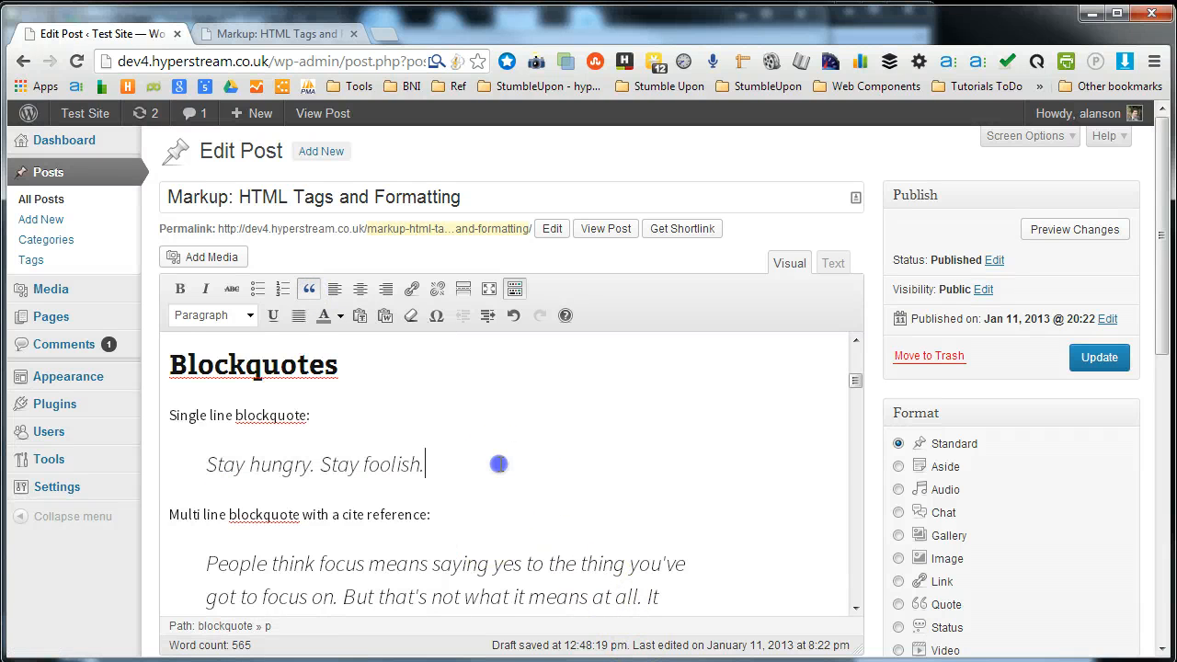
Examine the table in the Tables section, placing the cursor in its Employee header and employee name cells
{"action": "scroll", "coordinate": [499, 464], "scroll_direction": "down", "scroll_amount": 2}
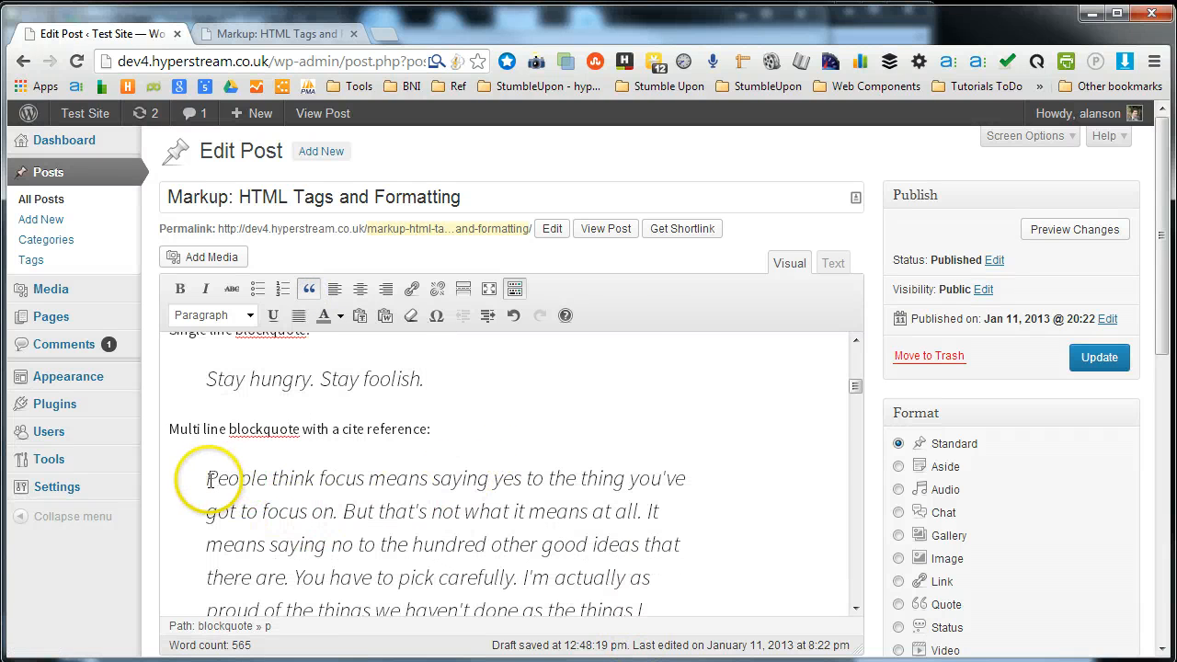
{"action": "scroll", "coordinate": [210, 480], "scroll_direction": "down", "scroll_amount": 2}
{"action": "scroll", "coordinate": [433, 486], "scroll_direction": "down", "scroll_amount": 2}
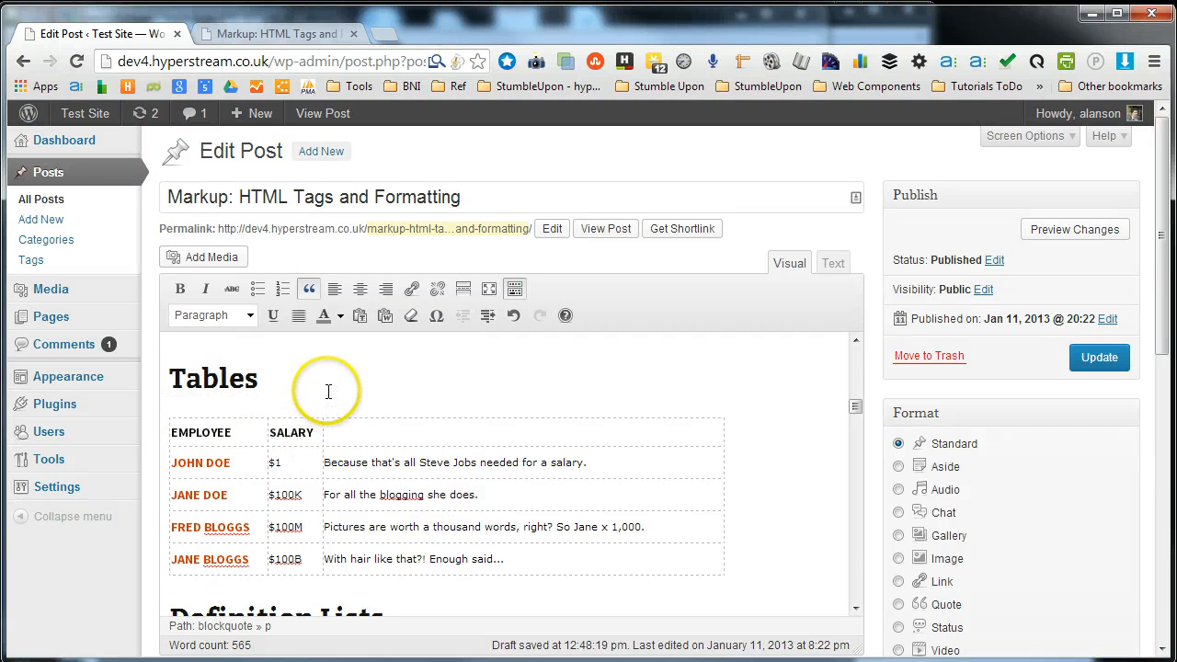
{"action": "left_click", "coordinate": [375, 467]}
{"action": "left_click", "coordinate": [243, 456]}
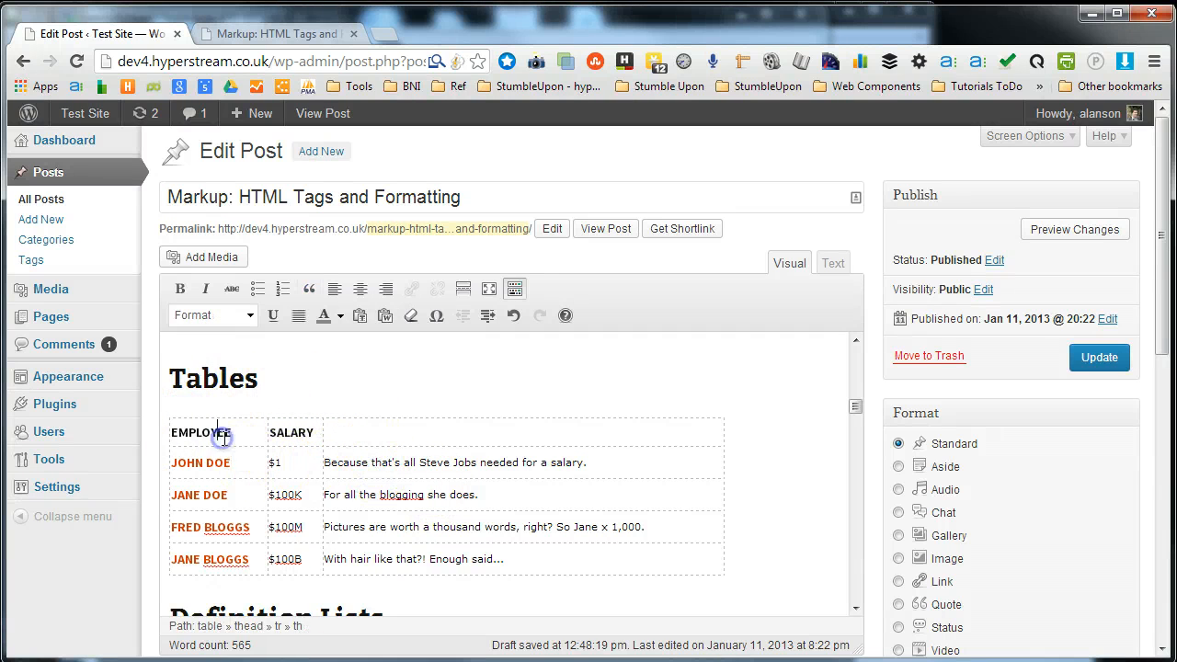
{"action": "left_click", "coordinate": [256, 464]}
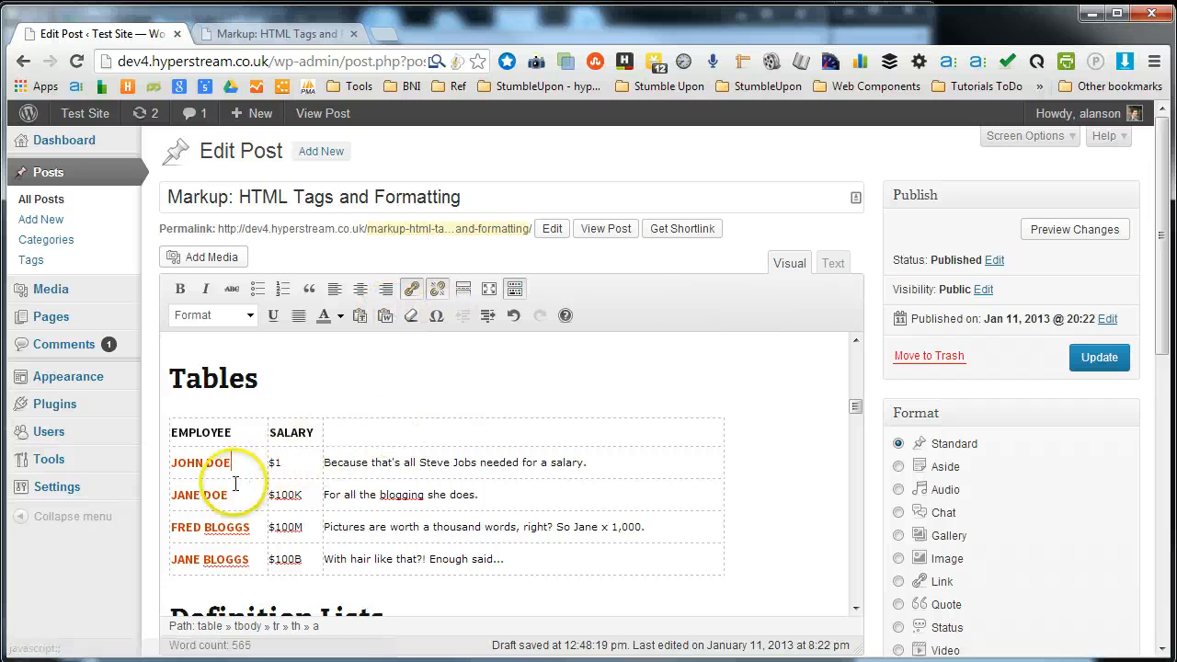
{"action": "left_click", "coordinate": [272, 557]}
Switch the post editor to Text mode and look through the HTML markup of the tables, lists and tags
{"action": "left_click", "coordinate": [832, 263]}
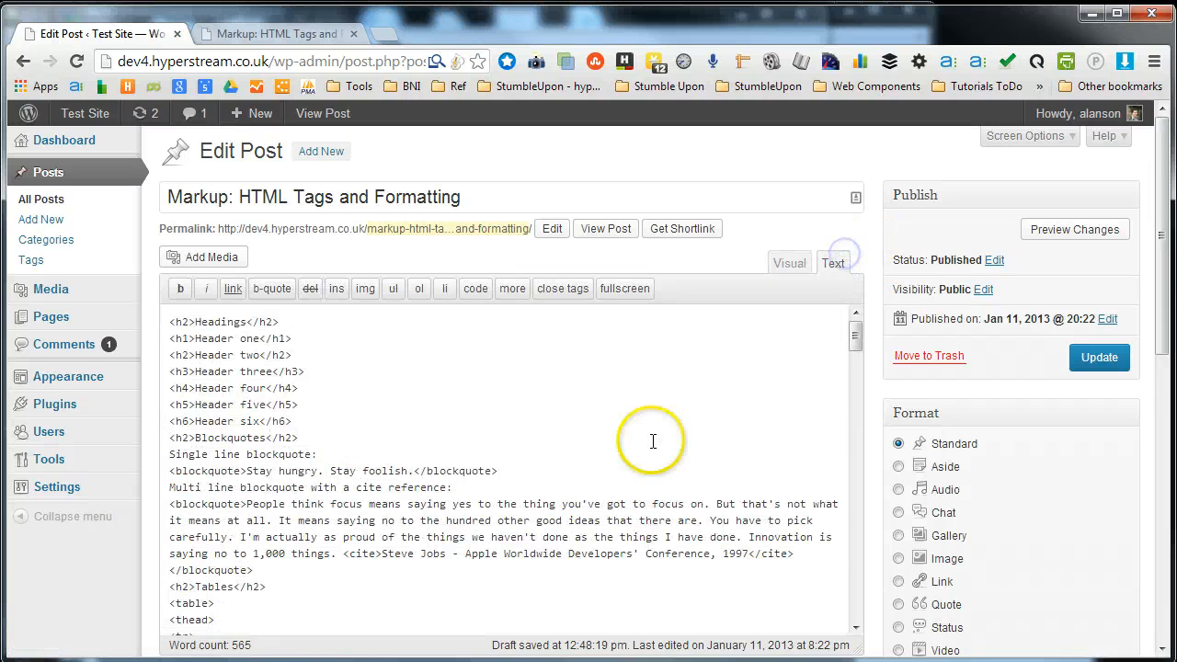
{"action": "scroll", "coordinate": [310, 494], "scroll_direction": "down", "scroll_amount": 10}
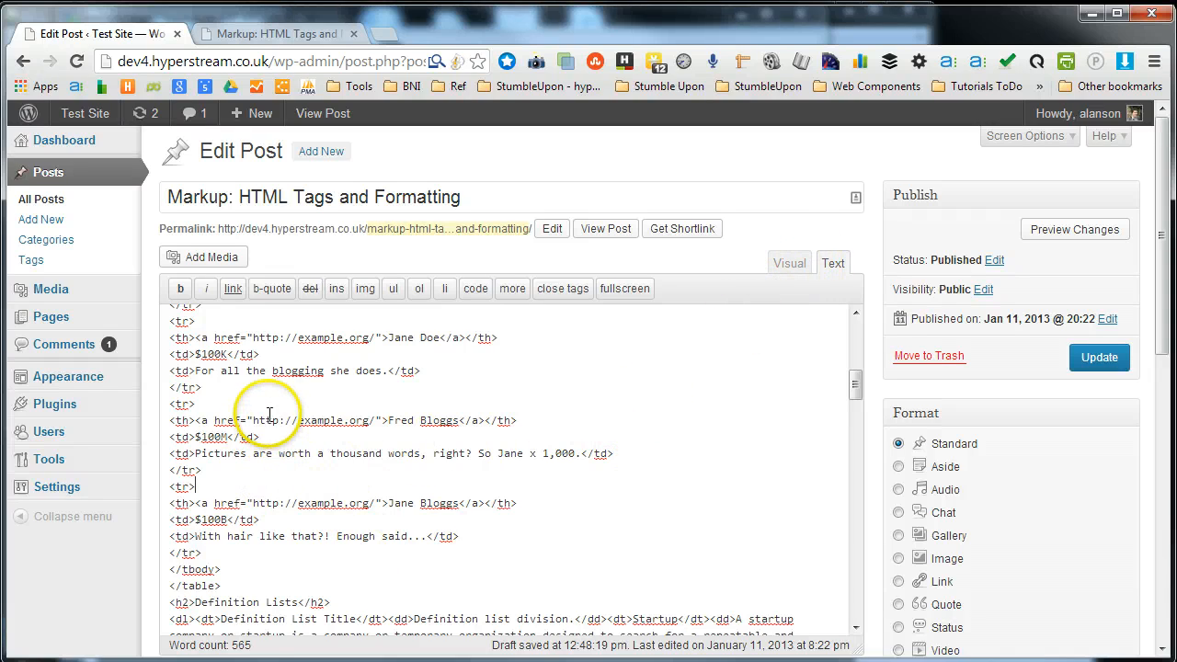
{"action": "scroll", "coordinate": [460, 500], "scroll_direction": "down", "scroll_amount": 8}
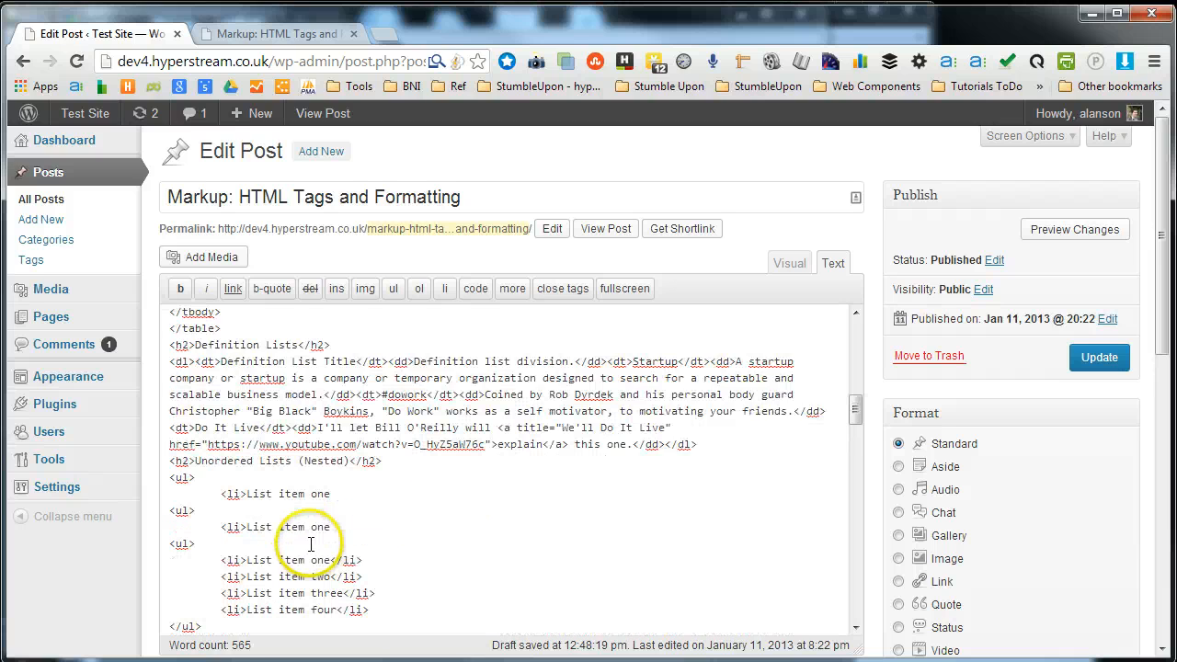
{"action": "scroll", "coordinate": [315, 407], "scroll_direction": "up", "scroll_amount": 10}
{"action": "scroll", "coordinate": [312, 404], "scroll_direction": "down", "scroll_amount": 10}
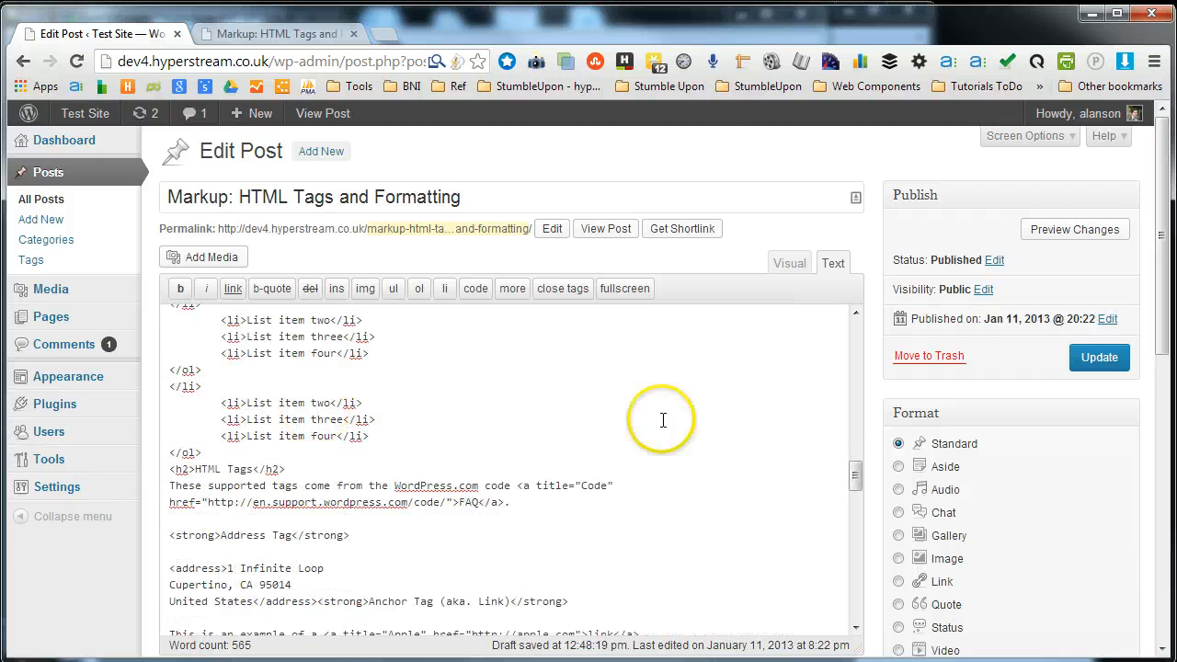
Return the post editor to Visual mode and look over the Tables section and the available text format options
{"action": "left_click_drag", "start_coordinate": [857, 474], "coordinate": [888, 360]}
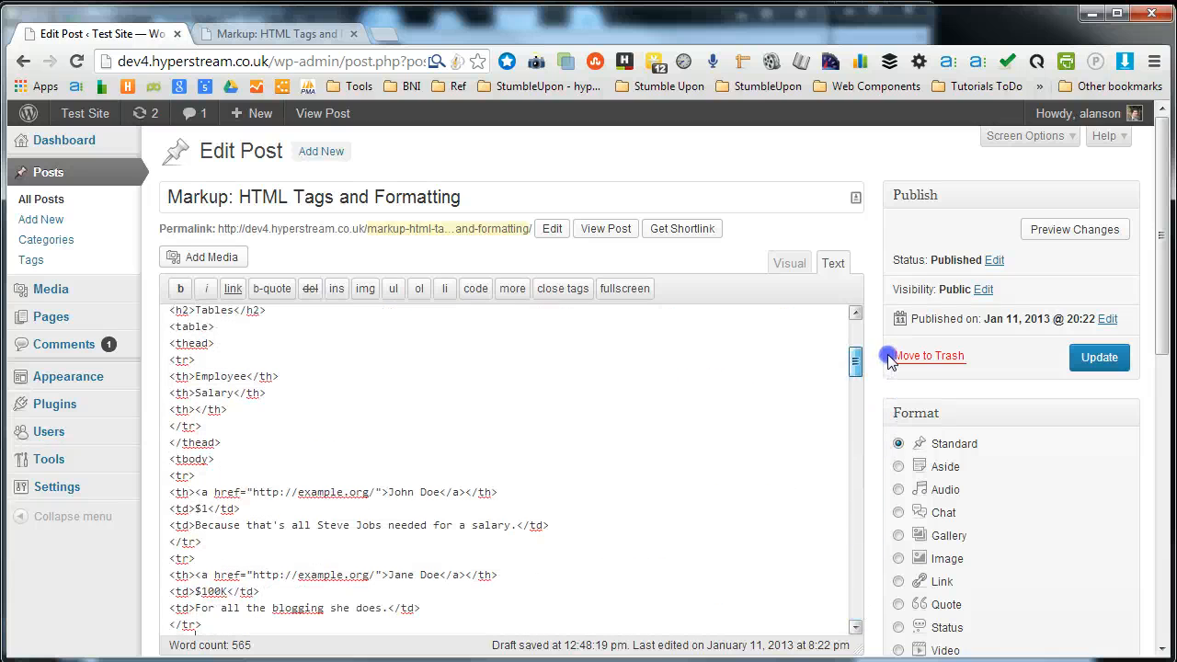
{"action": "left_click", "coordinate": [798, 263]}
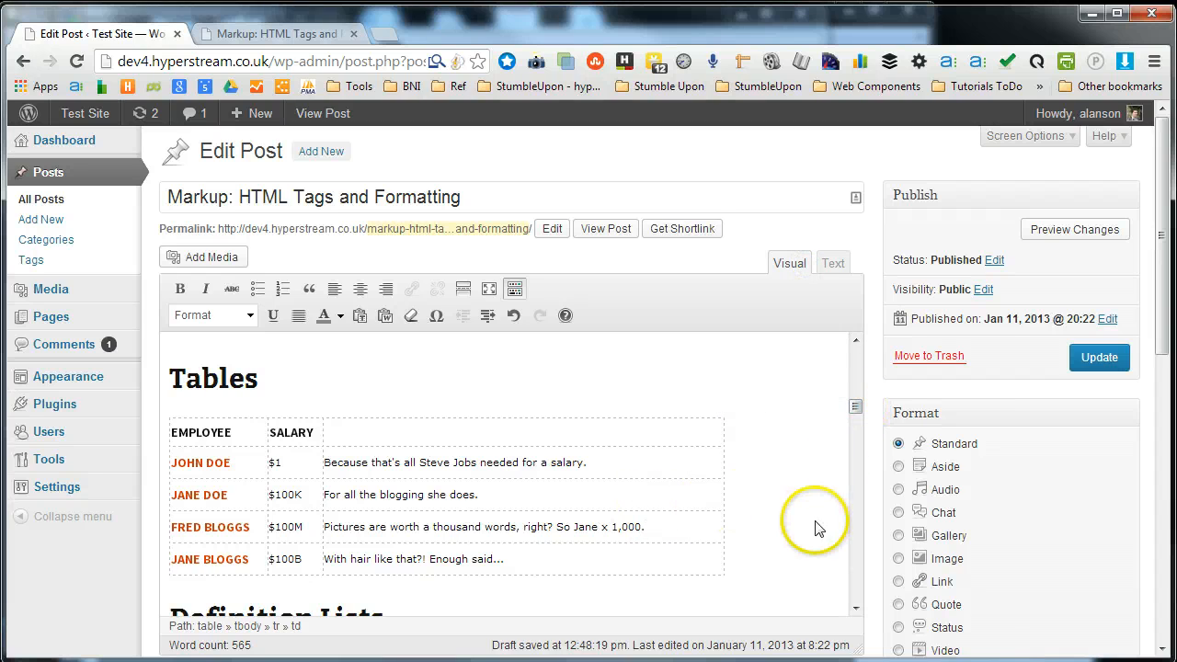
{"action": "scroll", "coordinate": [442, 552], "scroll_direction": "down", "scroll_amount": 3}
{"action": "scroll", "coordinate": [441, 526], "scroll_direction": "up", "scroll_amount": 3}
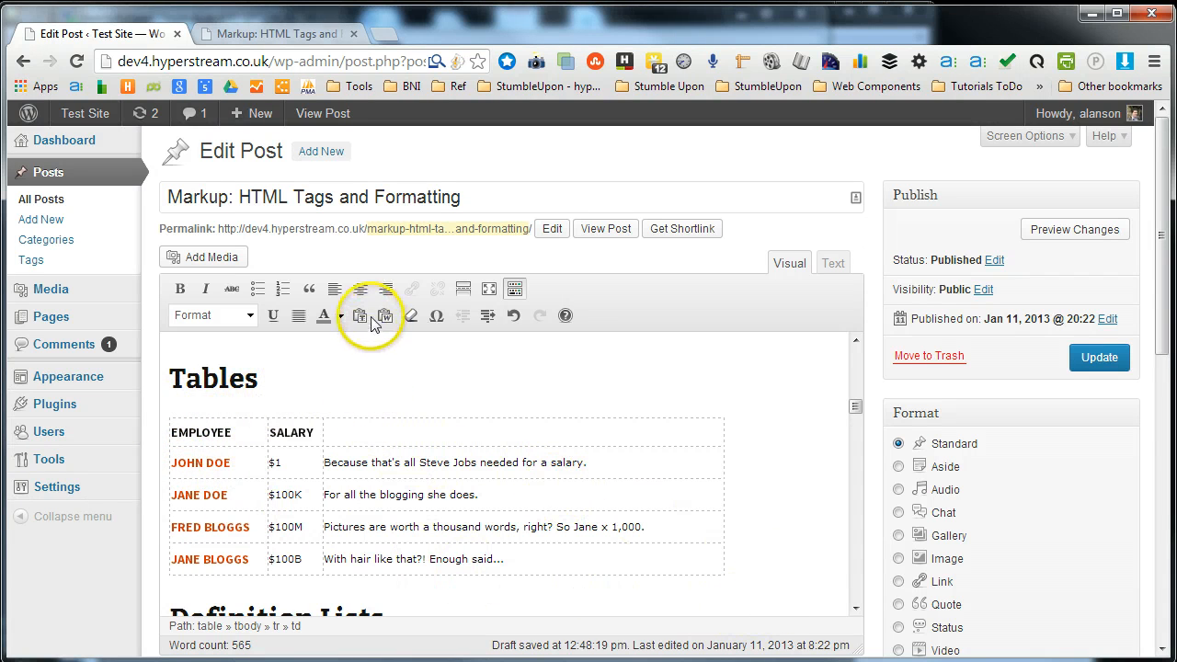
{"action": "left_click", "coordinate": [251, 314]}
{"action": "left_click", "coordinate": [251, 313]}
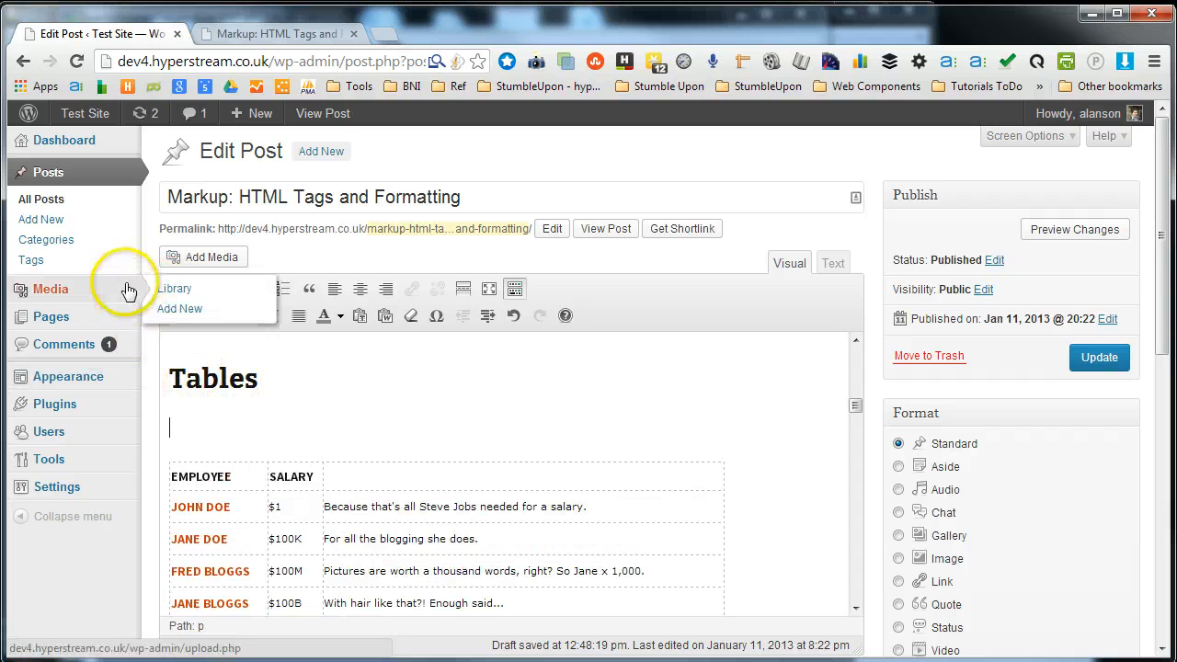
Go to the page for adding new plugins, discarding the unsaved post changes, and search for "mce tables"
{"action": "mouse_move", "coordinate": [68, 404]}
{"action": "left_click", "coordinate": [179, 423]}
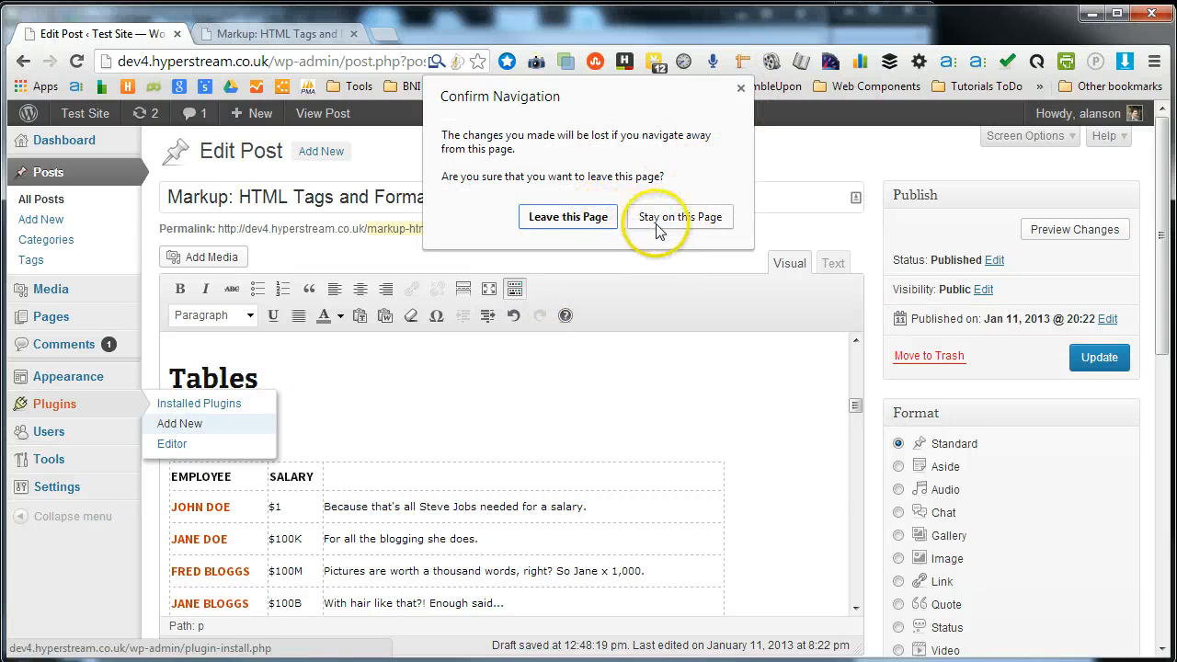
{"action": "left_click", "coordinate": [567, 217]}
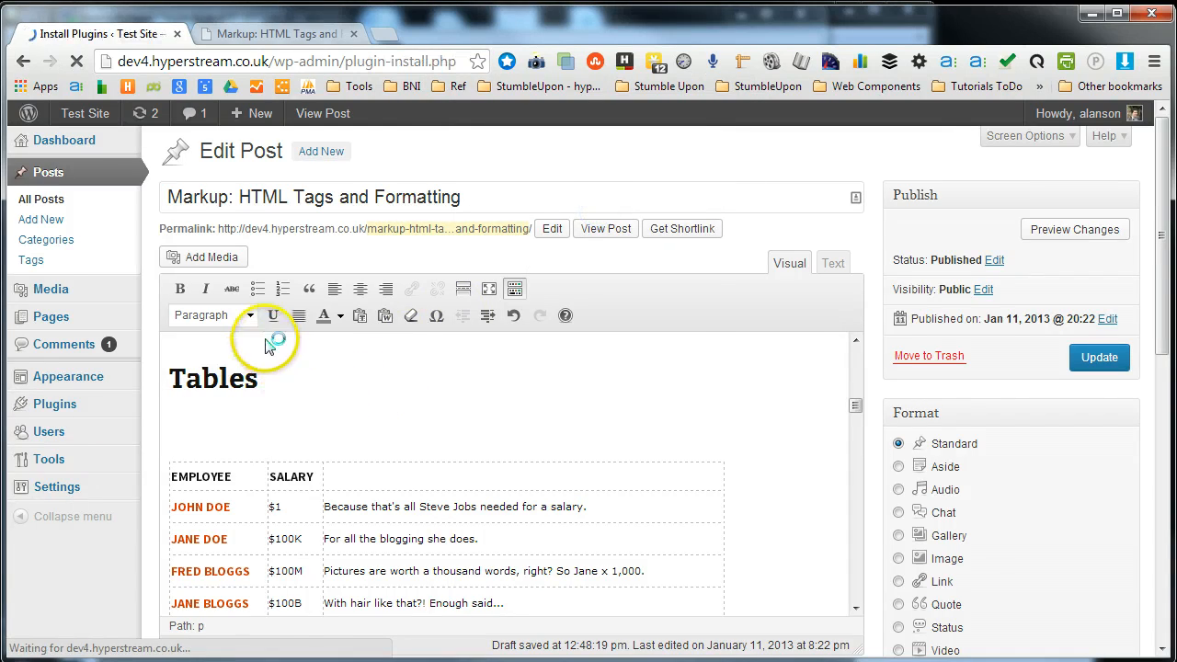
{"action": "left_click", "coordinate": [257, 289]}
{"action": "type", "text": "mce"}
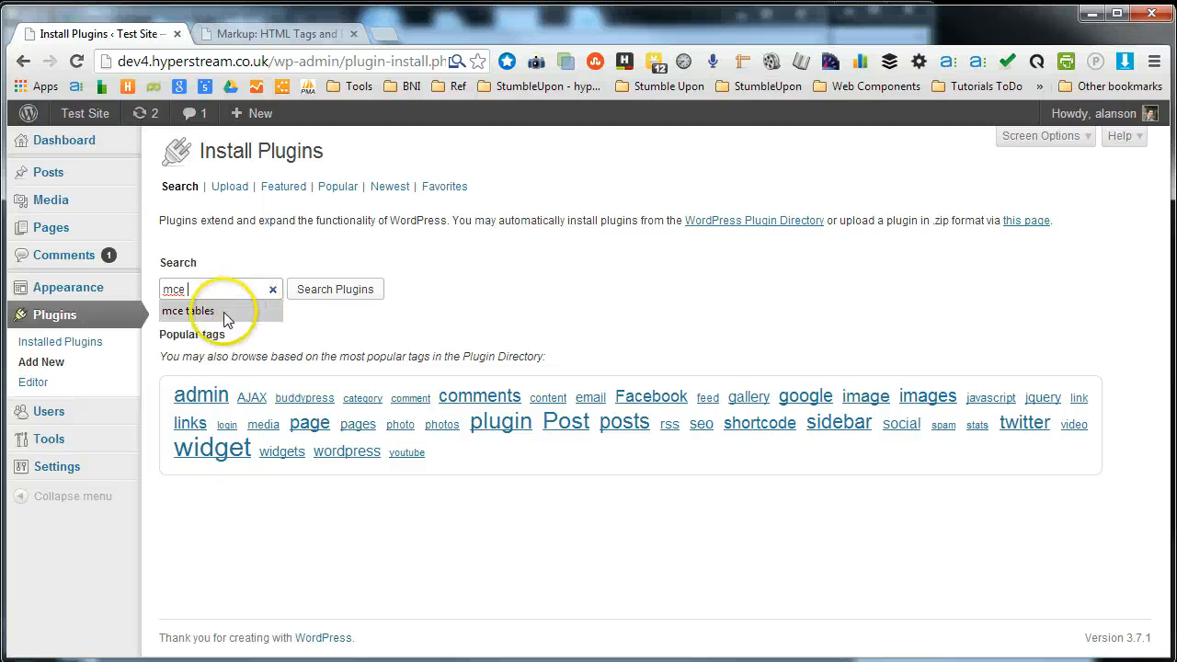
{"action": "left_click", "coordinate": [223, 309]}
{"action": "left_click", "coordinate": [313, 290]}
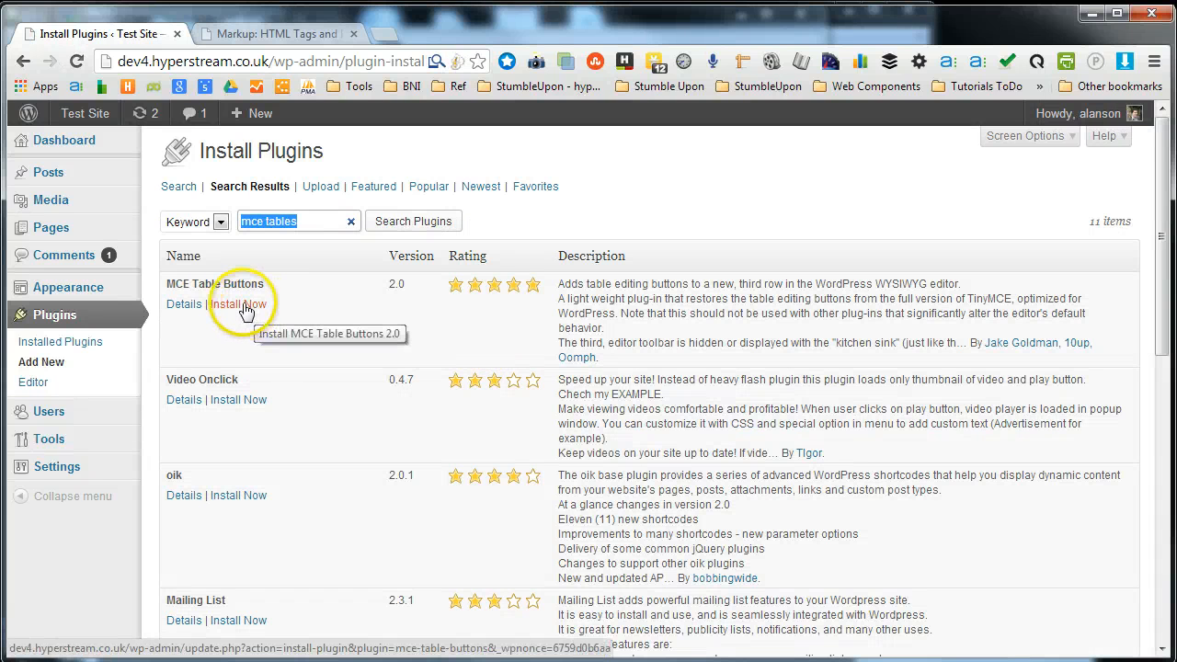
Install the MCE Table Buttons plugin and activate it
{"action": "left_click", "coordinate": [256, 313]}
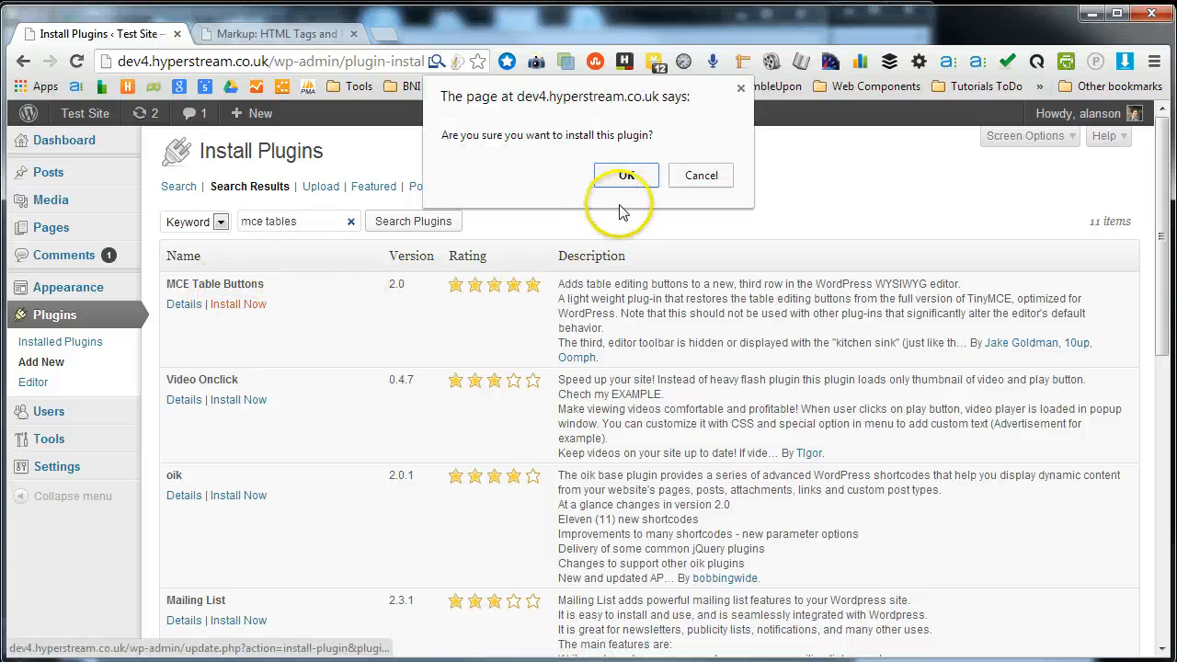
{"action": "left_click", "coordinate": [624, 175]}
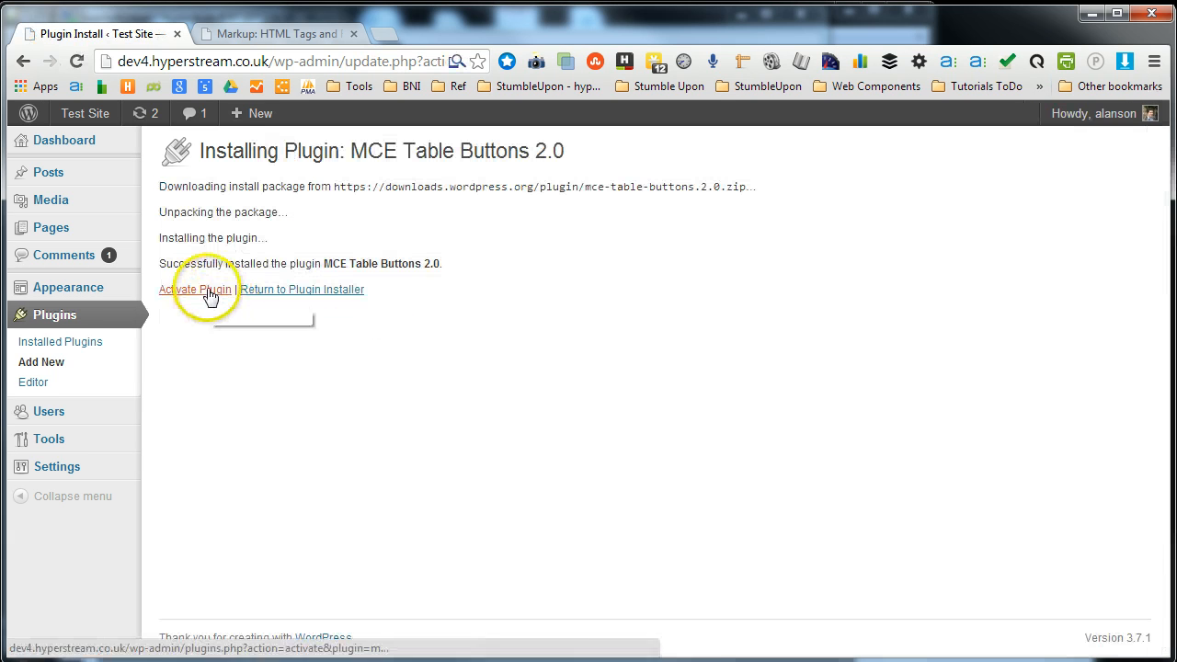
{"action": "left_click", "coordinate": [210, 292]}
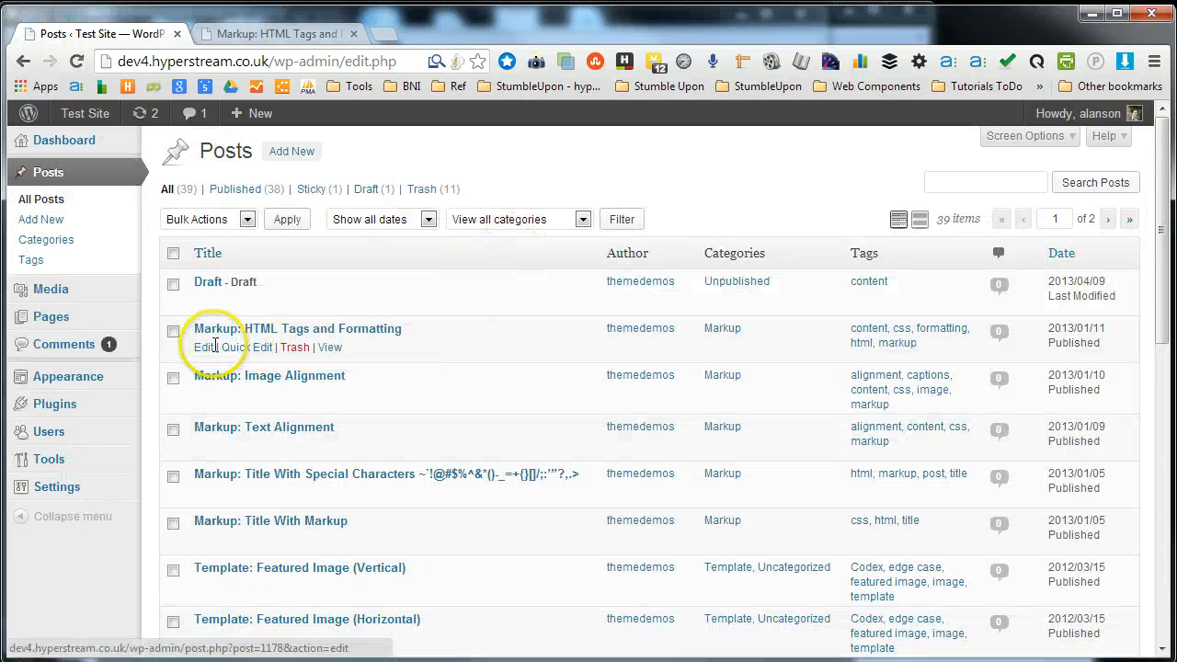
Reopen the post "Markup: HTML Tags and Formatting" for editing and go to its Tables section
{"action": "left_click", "coordinate": [209, 347]}
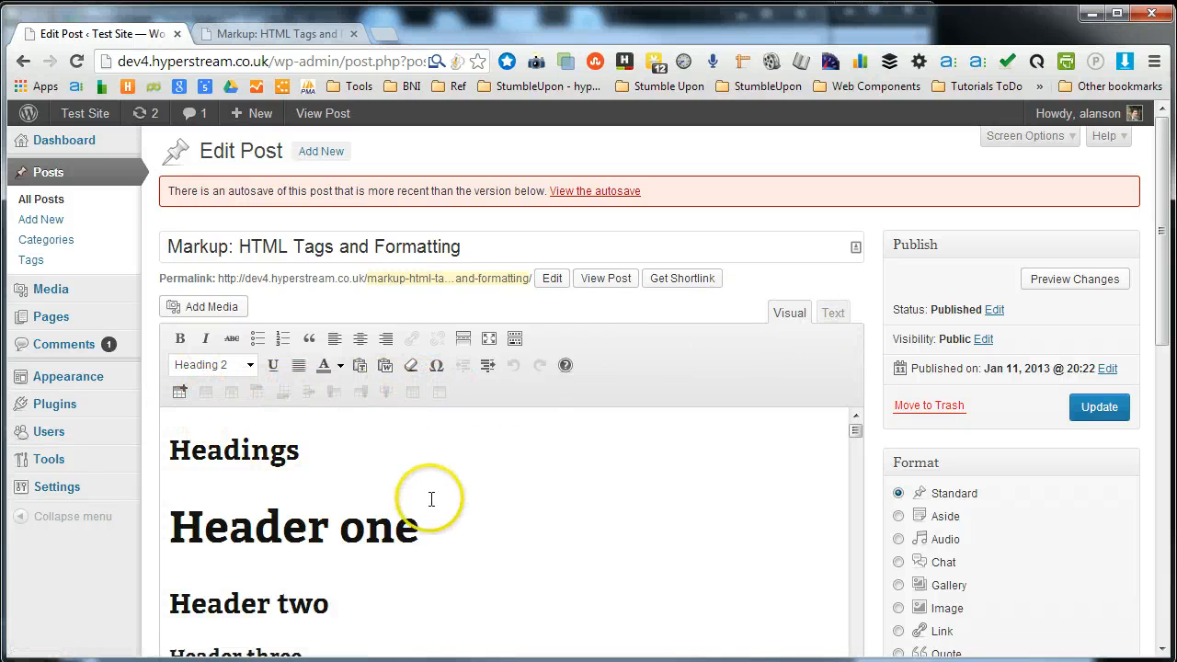
{"action": "scroll", "coordinate": [413, 519], "scroll_direction": "down", "scroll_amount": 10}
{"action": "scroll", "coordinate": [460, 501], "scroll_direction": "up", "scroll_amount": 3}
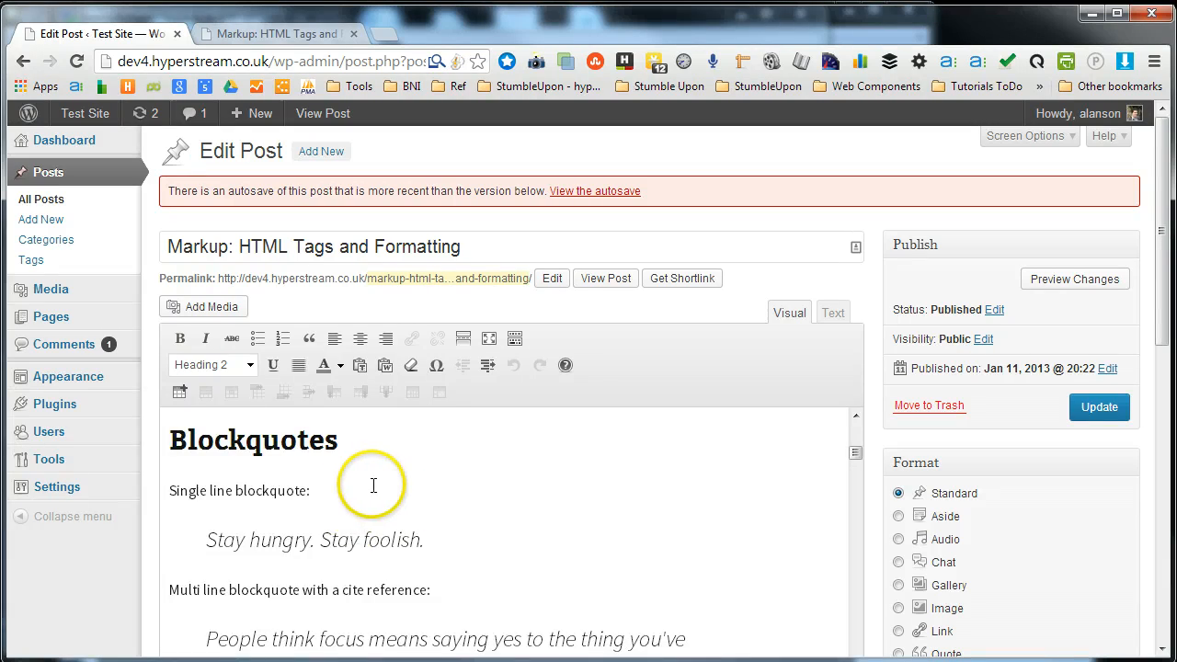
{"action": "scroll", "coordinate": [530, 542], "scroll_direction": "down", "scroll_amount": 8}
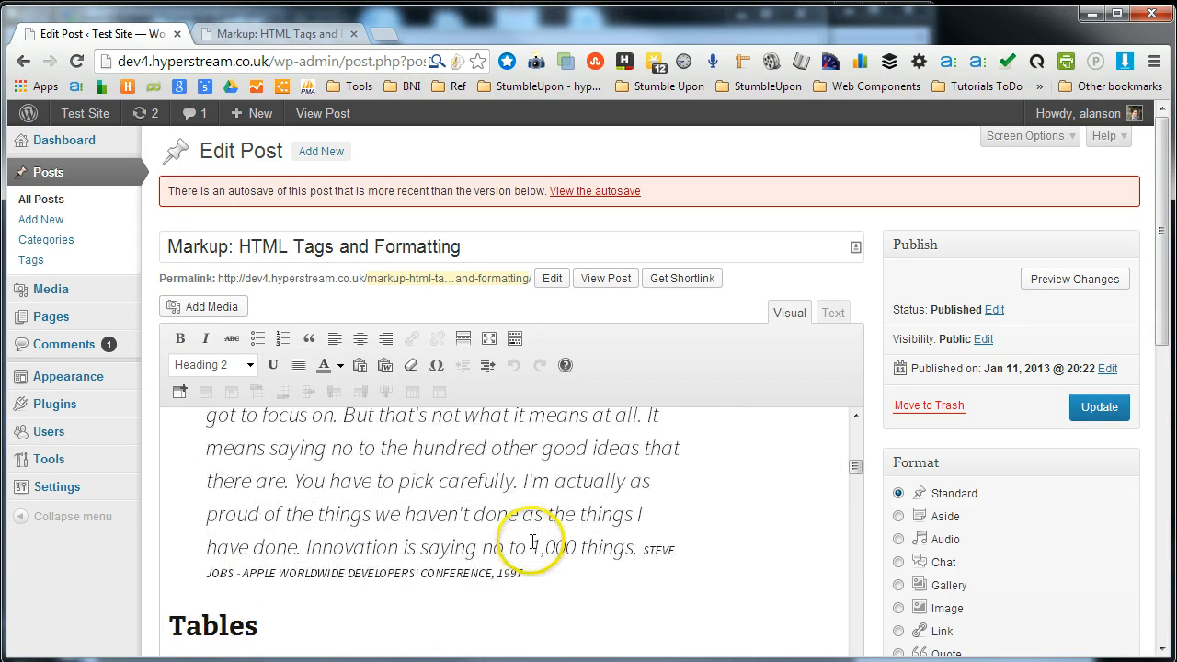
{"action": "scroll", "coordinate": [365, 482], "scroll_direction": "up", "scroll_amount": 1}
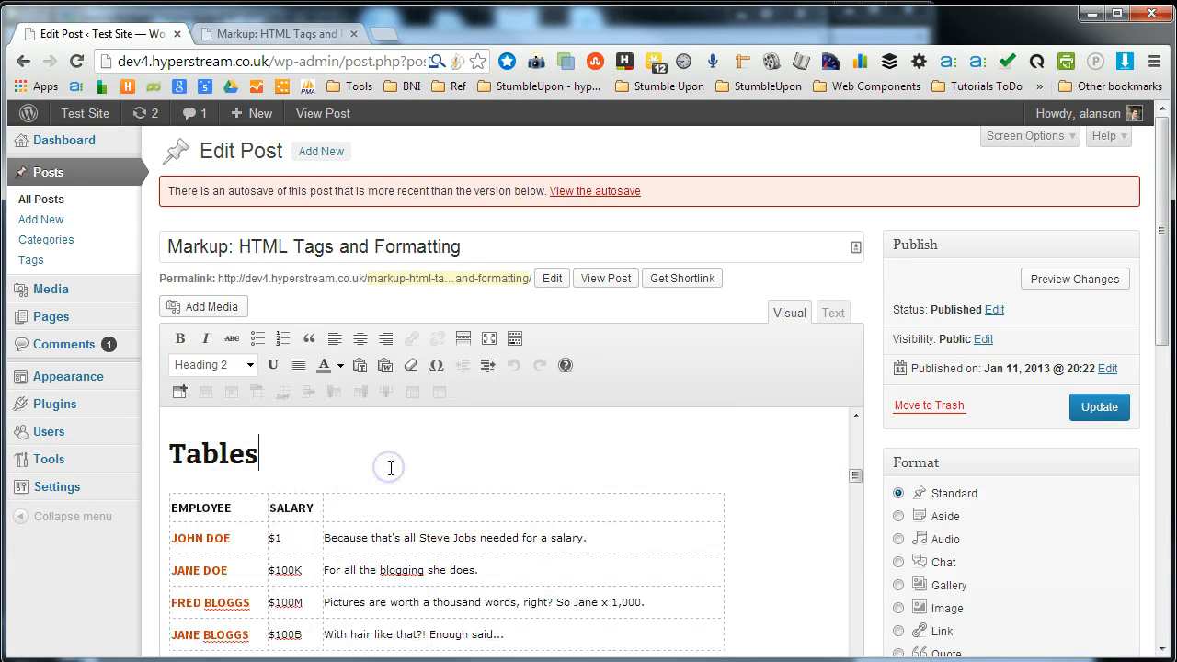
Add a new line below the Tables heading and insert a table with 3 columns and 3 rows there
{"action": "key", "text": "Return"}
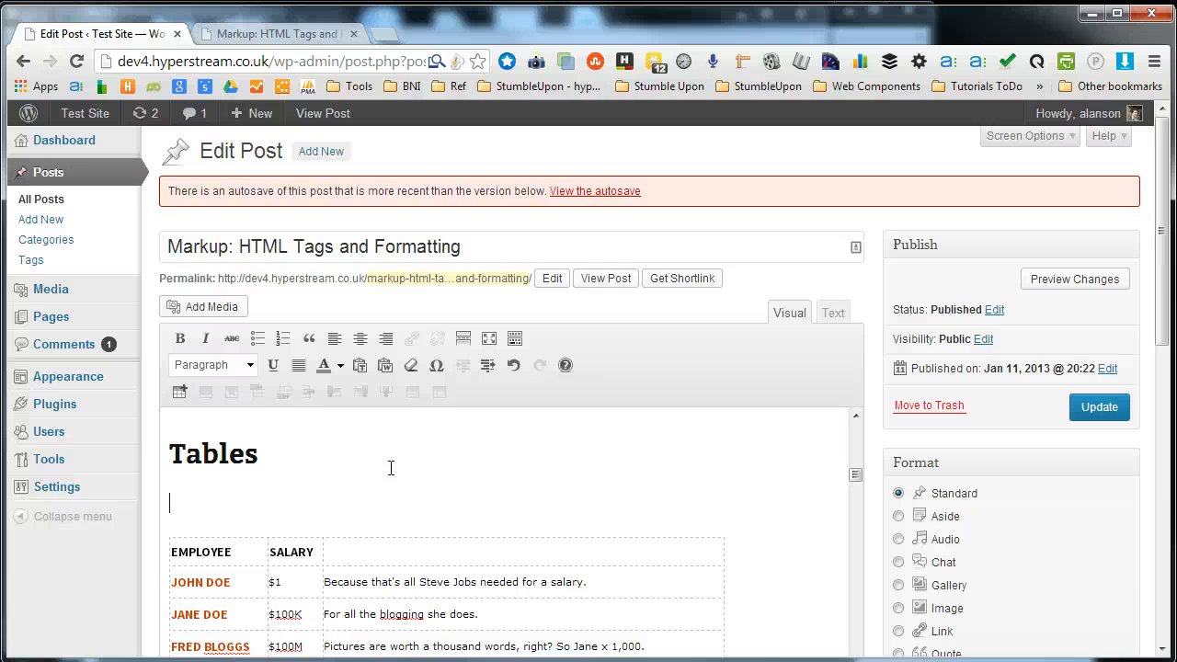
{"action": "left_click", "coordinate": [179, 392]}
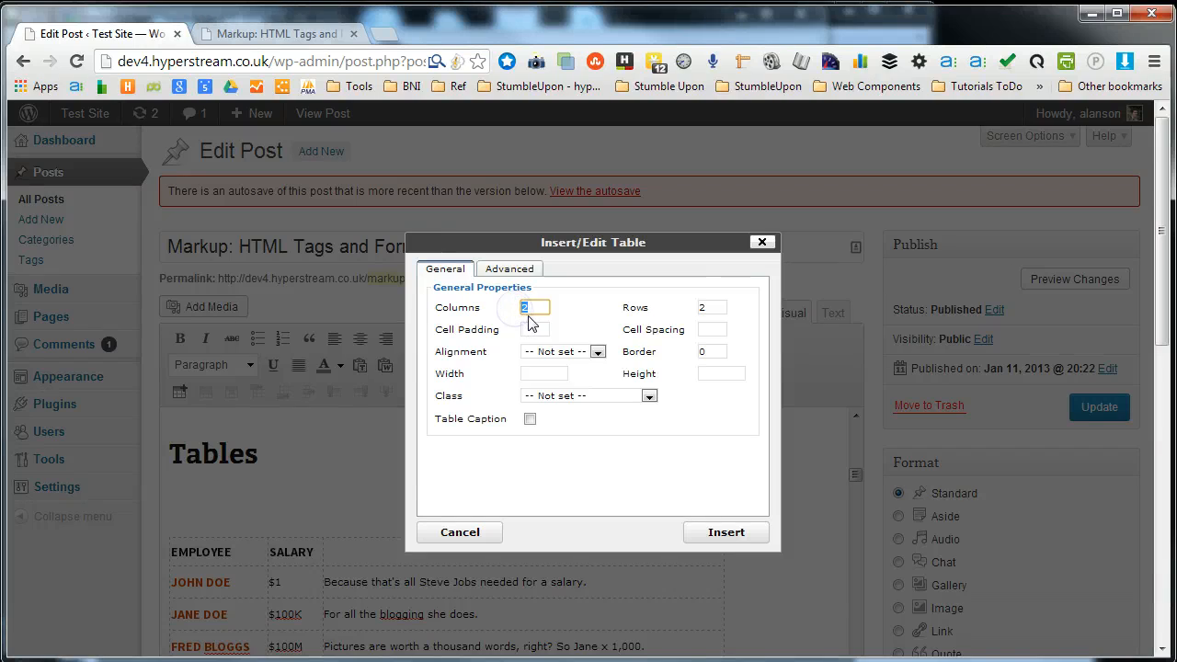
{"action": "type", "text": "3"}
{"action": "left_click", "coordinate": [723, 304]}
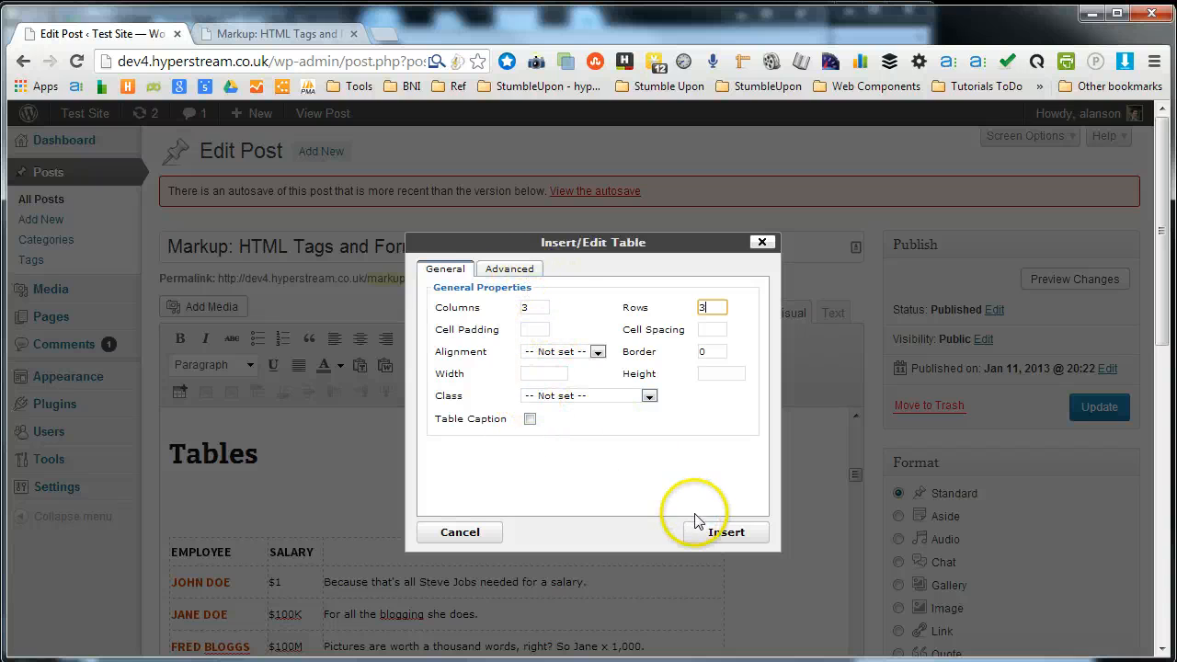
{"action": "left_click", "coordinate": [711, 533]}
Compare the new empty table with the employee table, and check the formatting of "Definition List Title" in the Definition Lists section
{"action": "scroll", "coordinate": [363, 575], "scroll_direction": "down", "scroll_amount": 2}
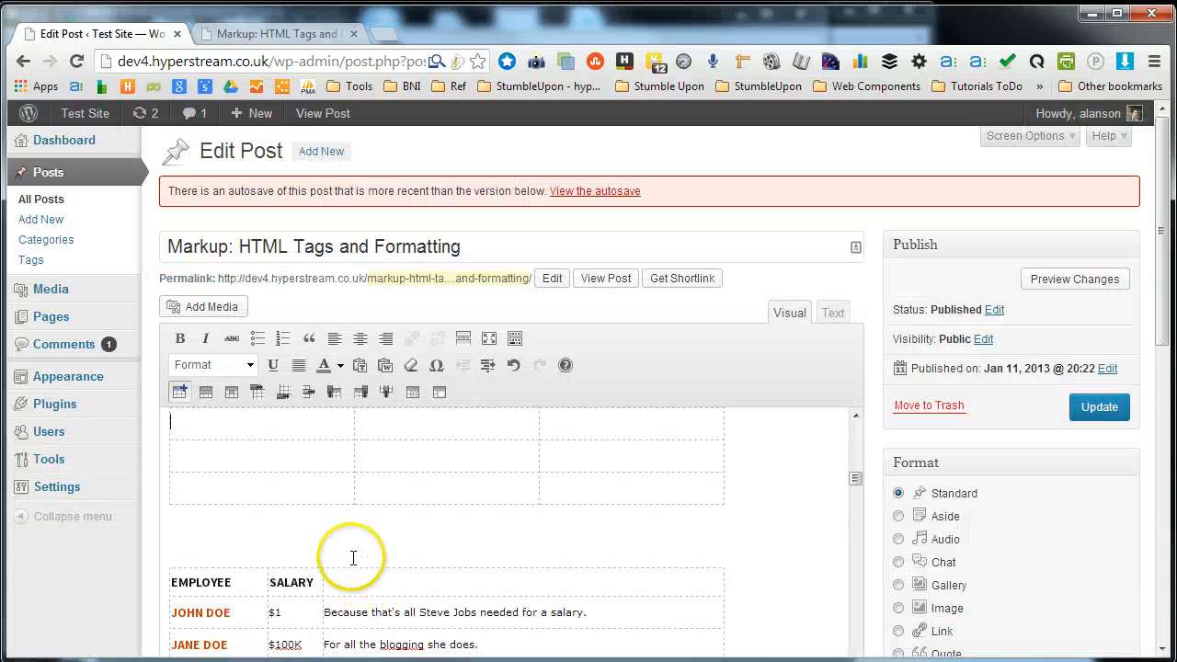
{"action": "scroll", "coordinate": [350, 557], "scroll_direction": "up", "scroll_amount": 2}
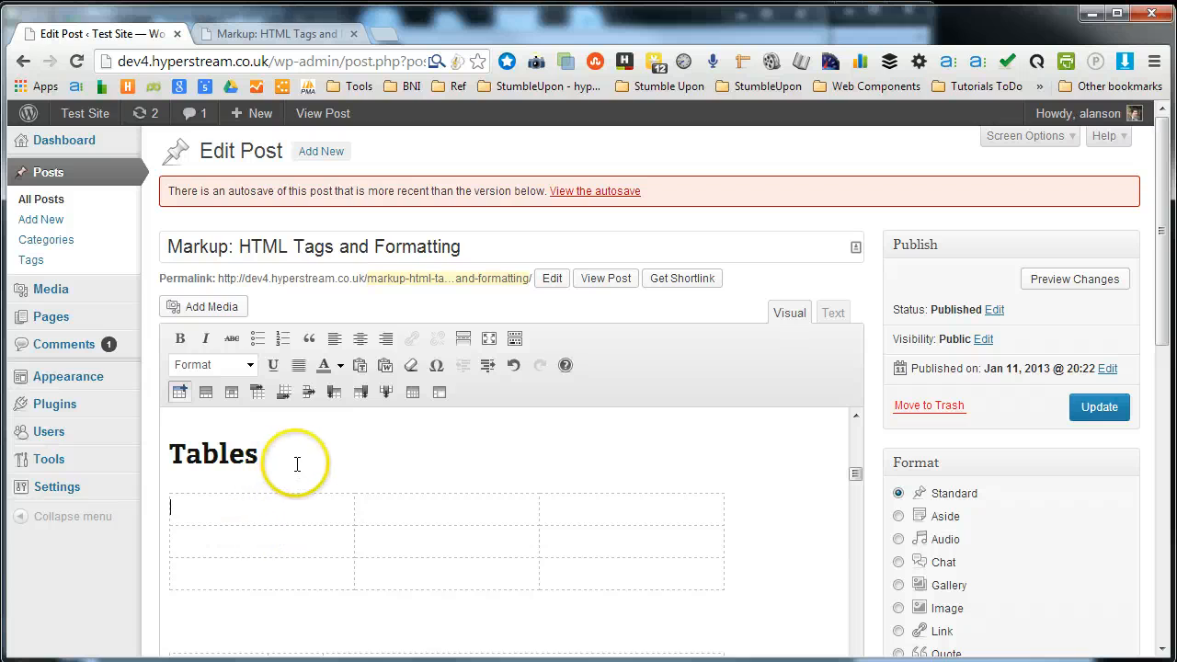
{"action": "scroll", "coordinate": [515, 607], "scroll_direction": "down", "scroll_amount": 3}
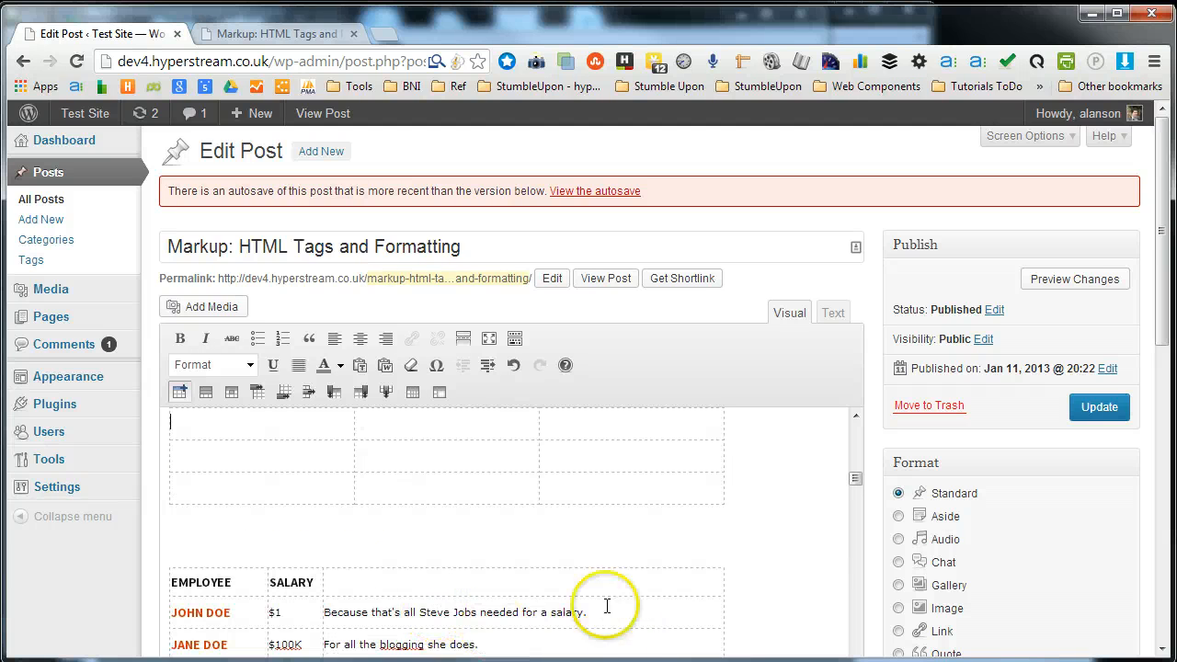
{"action": "scroll", "coordinate": [560, 572], "scroll_direction": "up", "scroll_amount": 2}
{"action": "scroll", "coordinate": [444, 533], "scroll_direction": "up", "scroll_amount": 2}
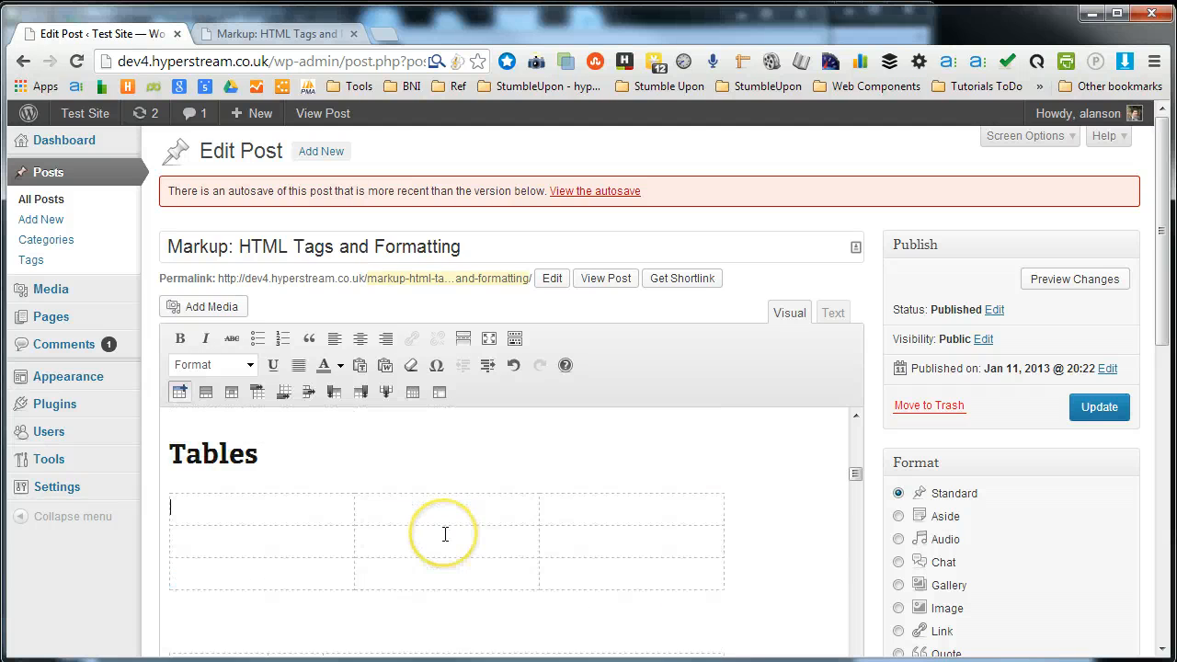
{"action": "scroll", "coordinate": [368, 524], "scroll_direction": "down", "scroll_amount": 2}
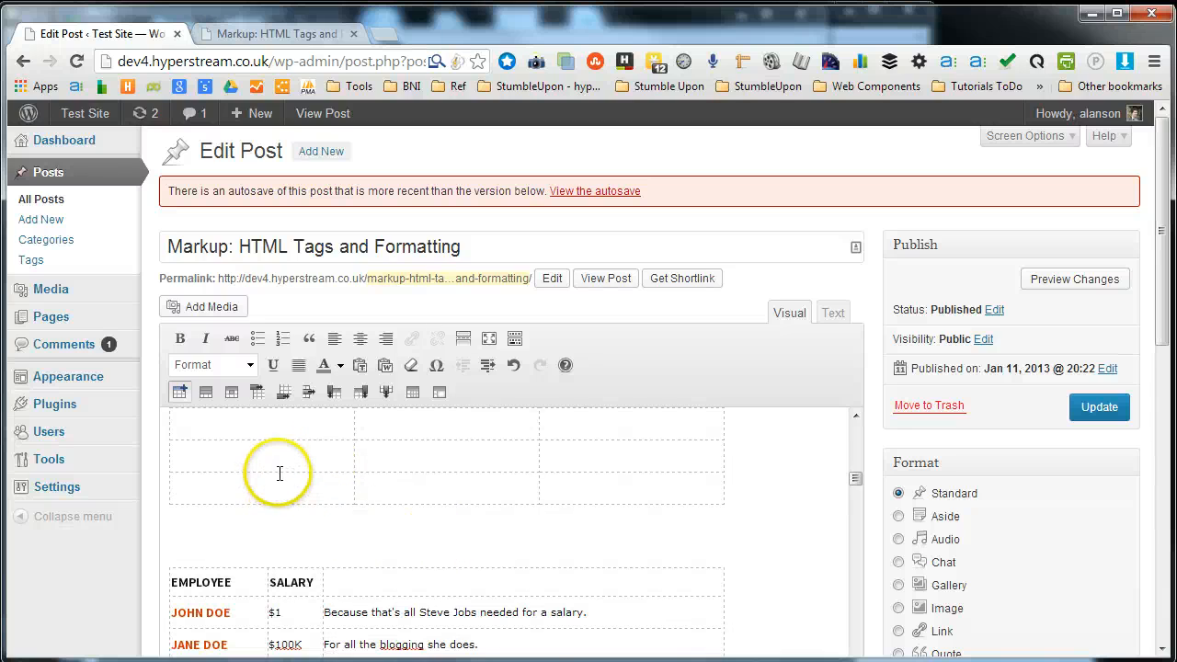
{"action": "scroll", "coordinate": [284, 464], "scroll_direction": "down", "scroll_amount": 5}
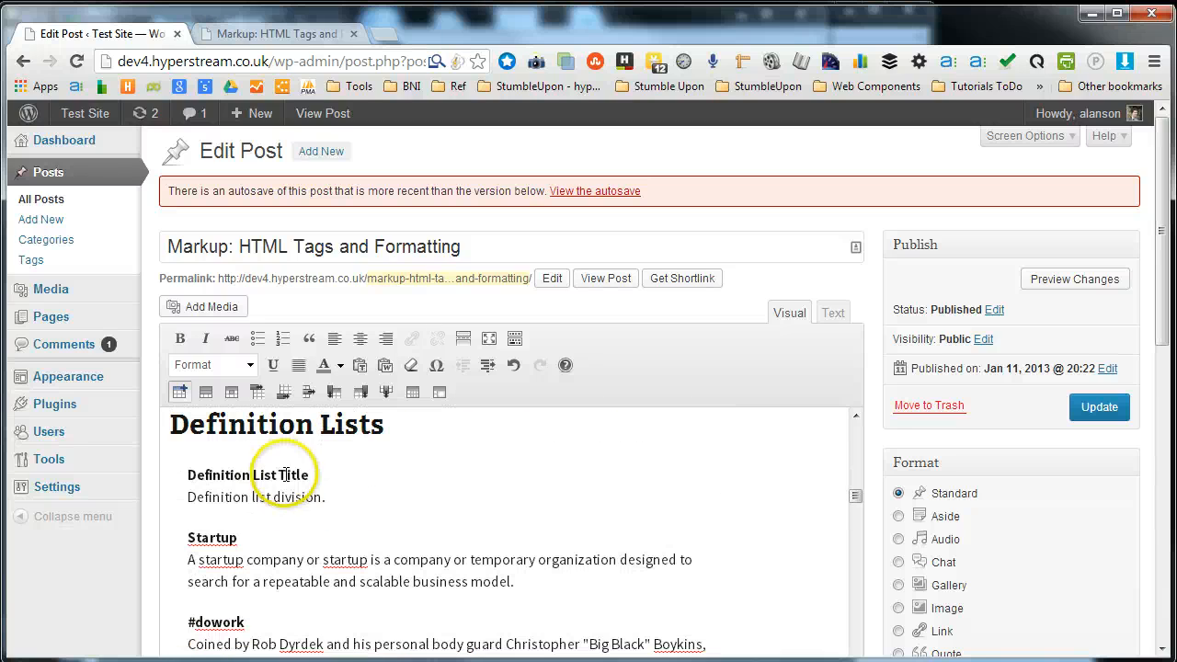
{"action": "left_click", "coordinate": [207, 475]}
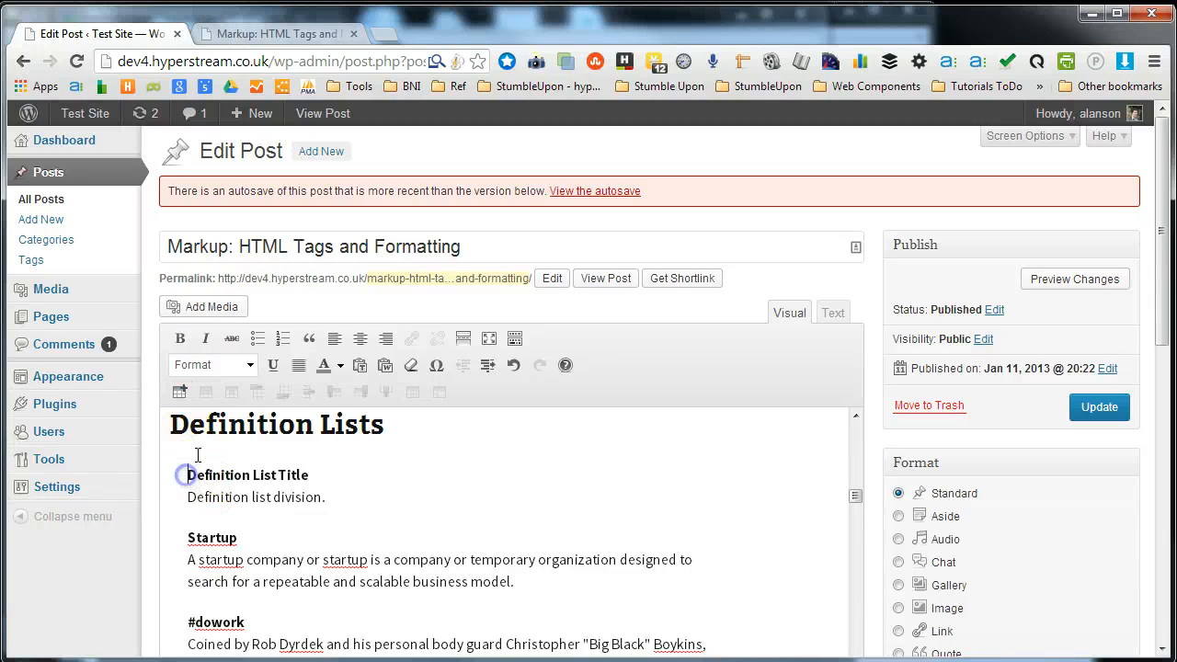
{"action": "scroll", "coordinate": [226, 532], "scroll_direction": "down", "scroll_amount": 3}
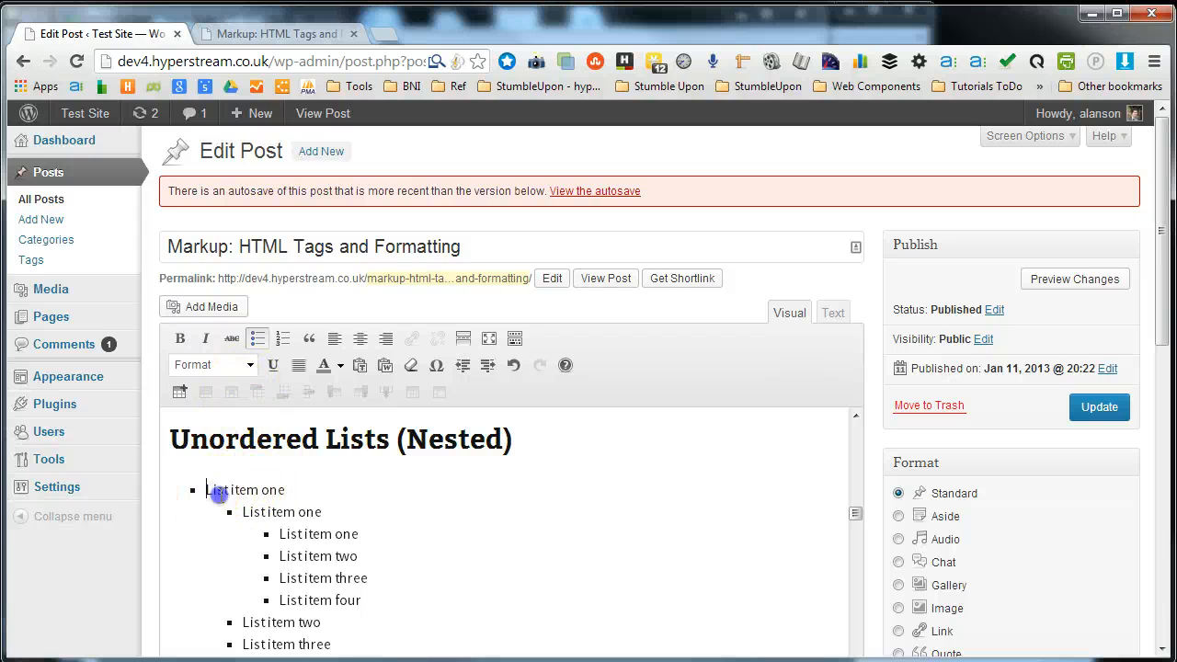
Select the nested items under Unordered Lists (Nested), down to the innermost "List item four", to check their list formatting
{"action": "left_click_drag", "start_coordinate": [217, 494], "coordinate": [370, 595]}
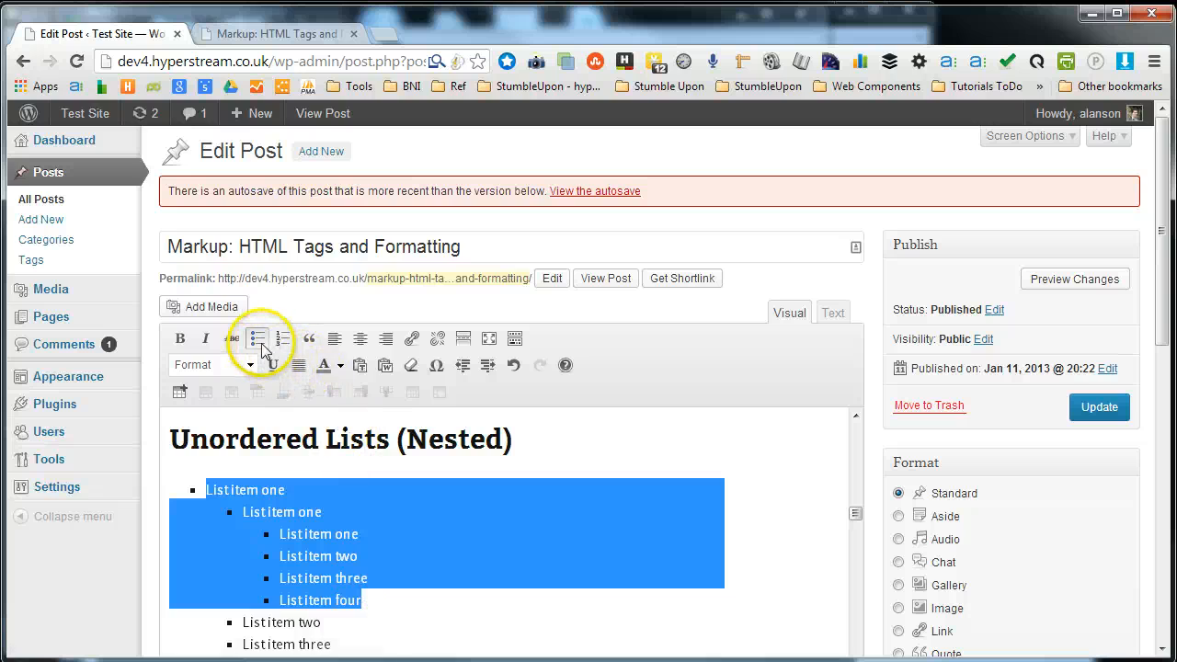
{"action": "scroll", "coordinate": [263, 501], "scroll_direction": "down", "scroll_amount": 1}
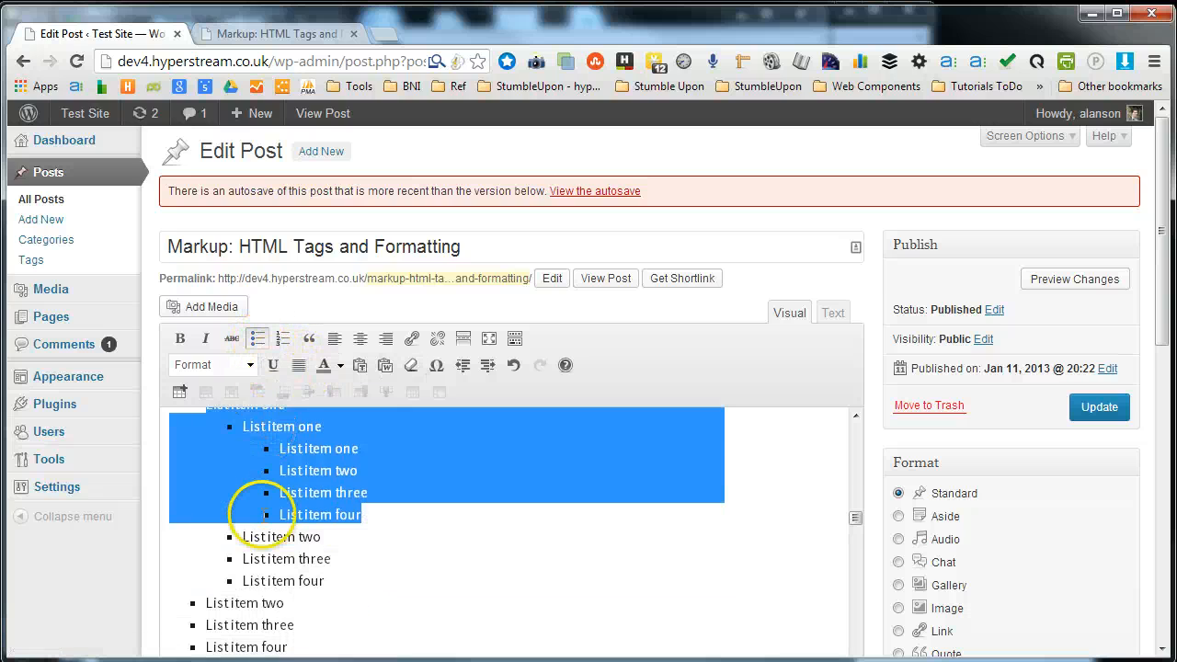
{"action": "scroll", "coordinate": [261, 515], "scroll_direction": "up", "scroll_amount": 1}
{"action": "left_click", "coordinate": [226, 491]}
{"action": "scroll", "coordinate": [230, 487], "scroll_direction": "down", "scroll_amount": 4}
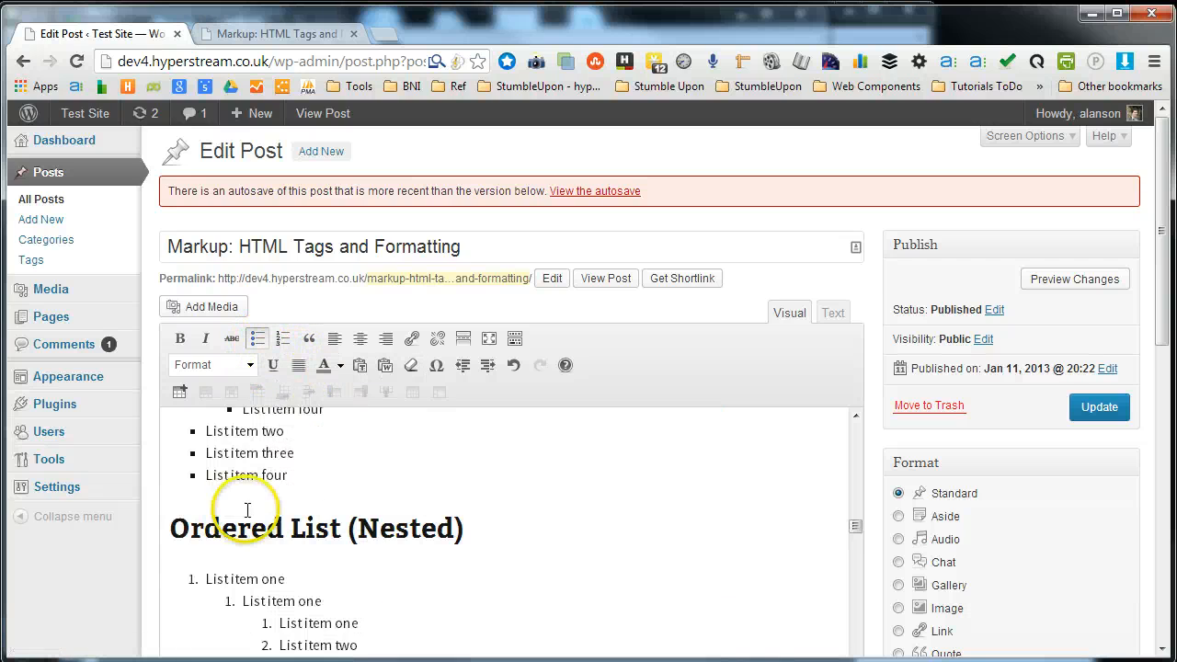
Below the last item of the nested unordered list, add the lines "list1", "Item 1" and "Item 2" as plain text
{"action": "left_click", "coordinate": [312, 482]}
{"action": "key", "text": "Return"}
{"action": "key", "text": "Return"}
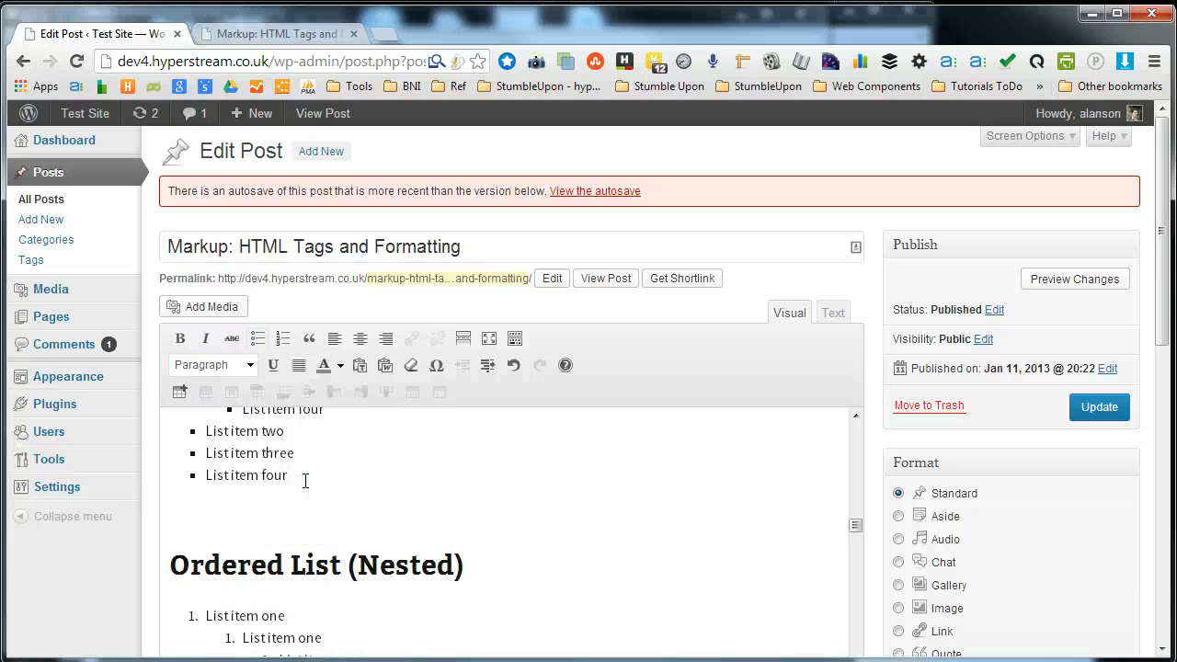
{"action": "key", "text": "Return"}
{"action": "key", "text": "BackSpace"}
{"action": "type", "text": "list1"}
{"action": "key", "text": "Return"}
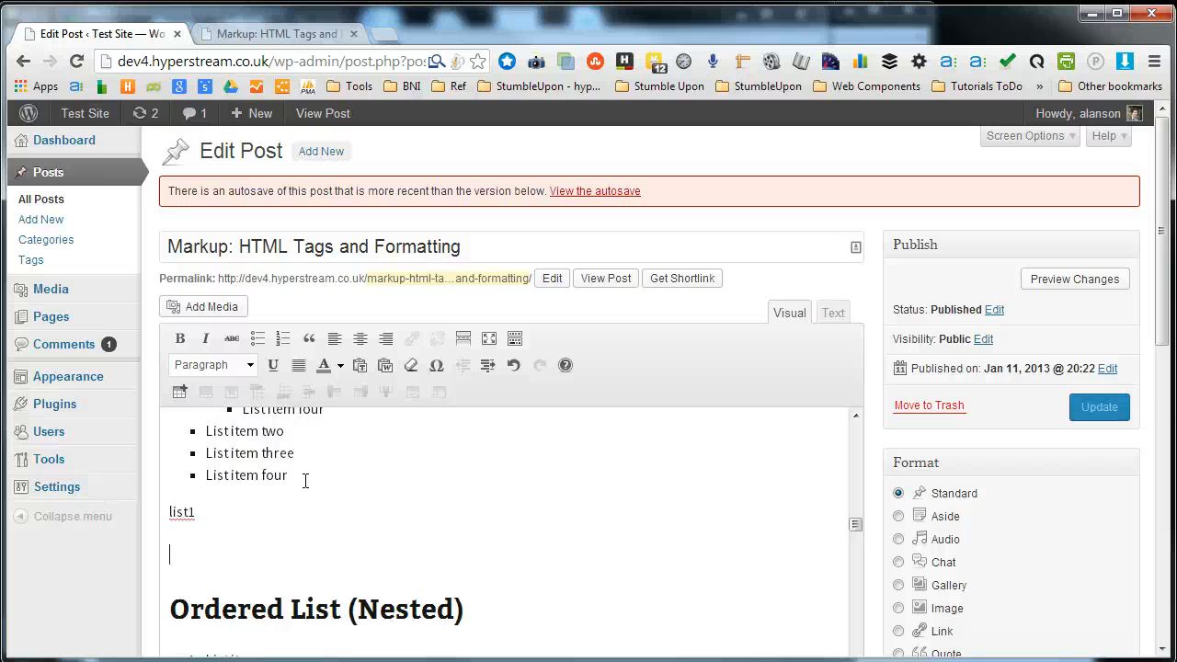
{"action": "key", "text": "BackSpace"}
{"action": "key", "text": "Return"}
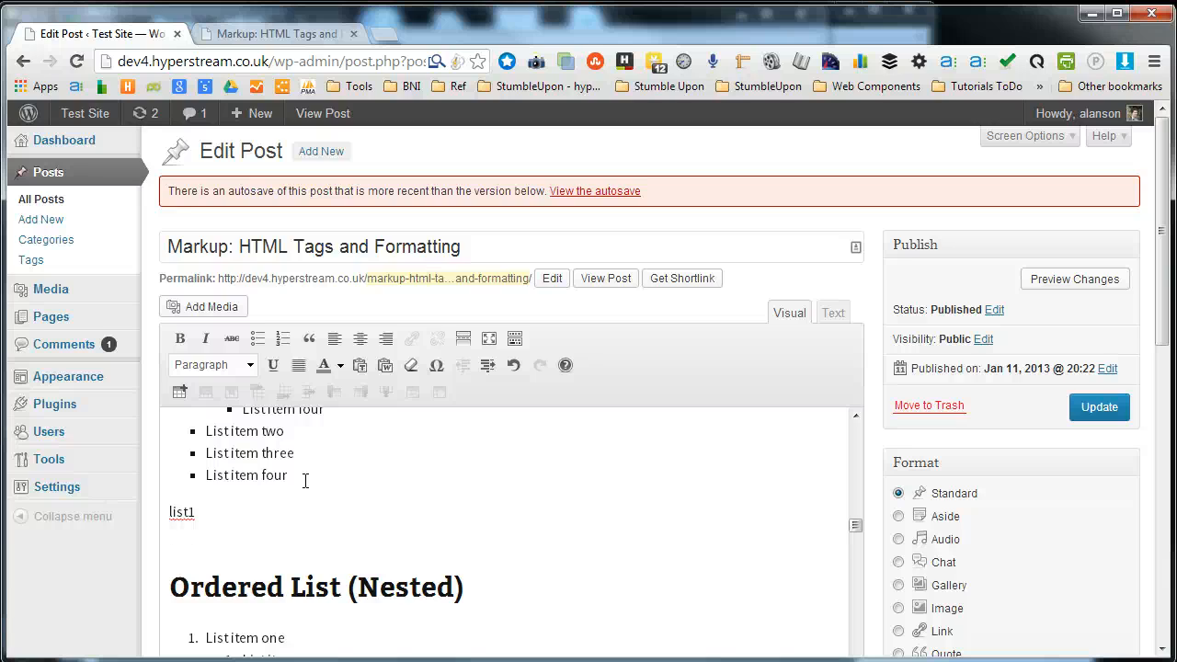
{"action": "type", "text": "Item 1"}
{"action": "key", "text": "Return"}
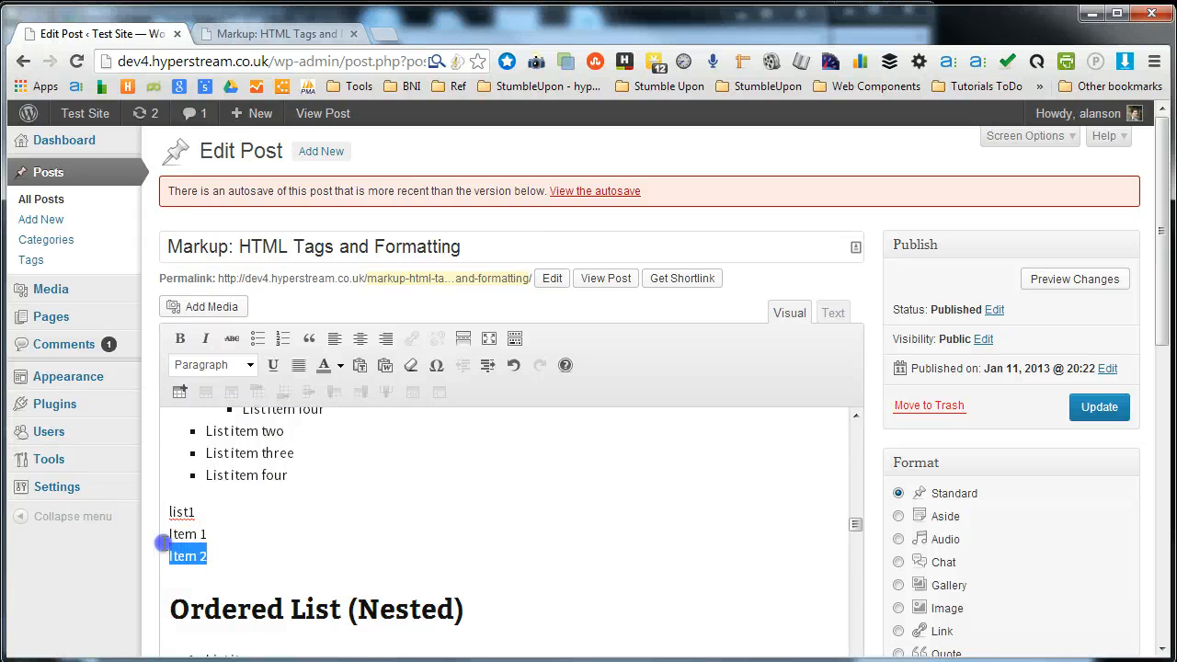
Turn the "Item 1" and "Item 2" lines into an unordered list
{"action": "left_click_drag", "start_coordinate": [163, 544], "coordinate": [164, 533]}
{"action": "left_click", "coordinate": [259, 338]}
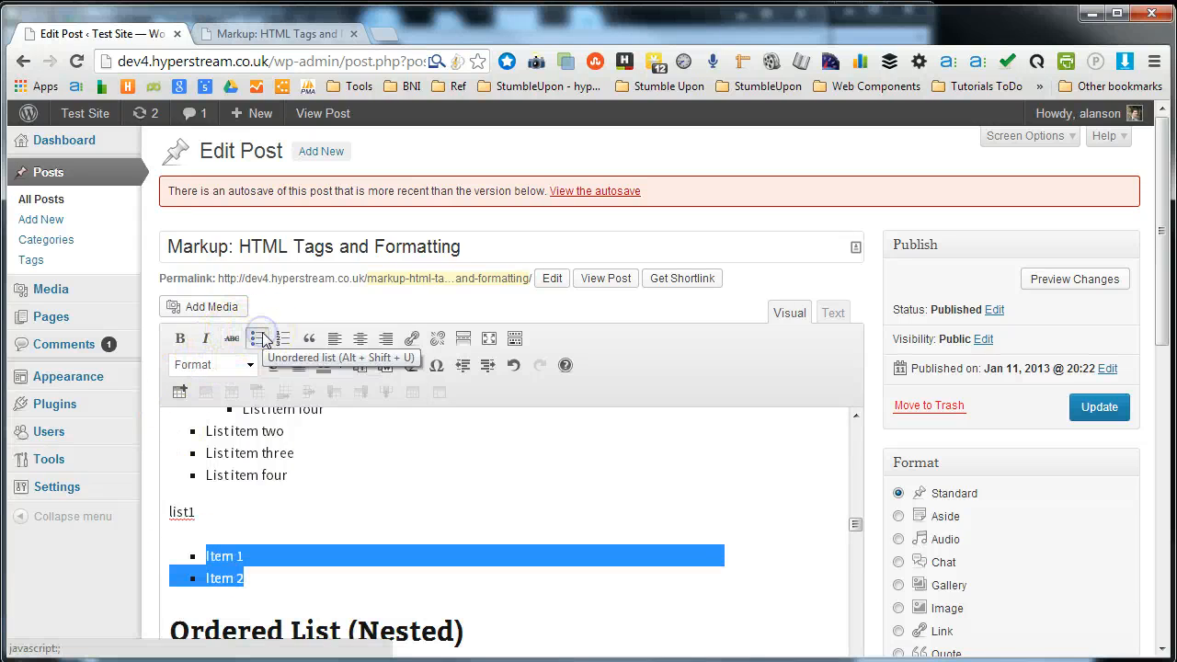
{"action": "left_click", "coordinate": [290, 579]}
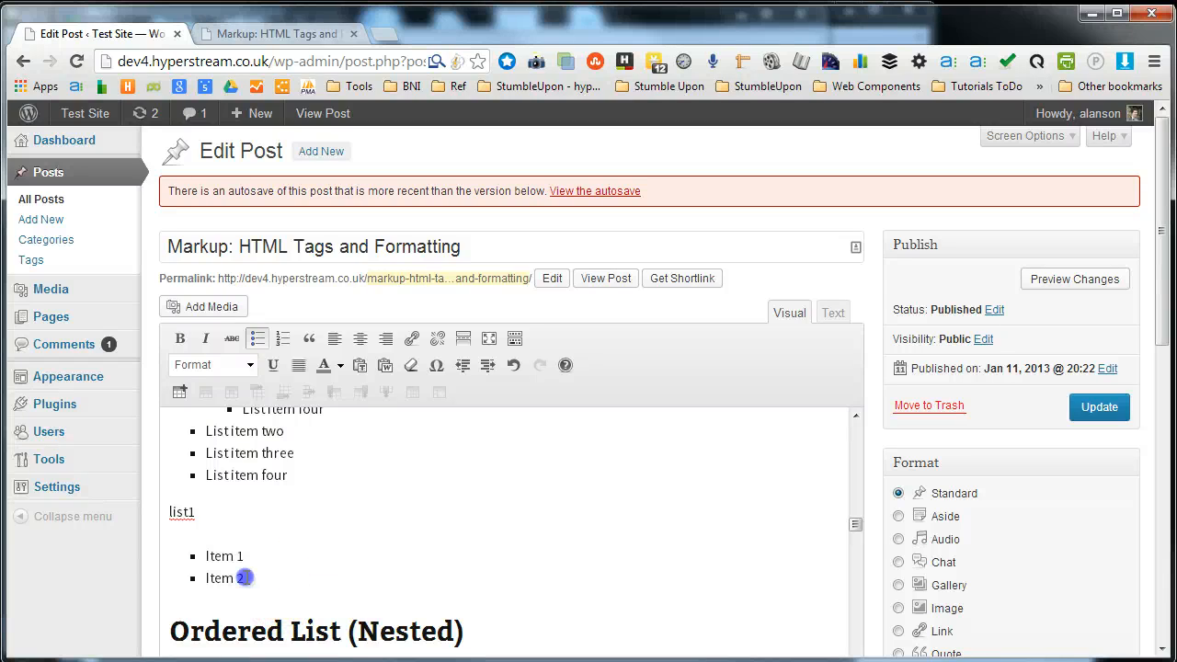
Convert the "Item 1" and "Item 2" bullet list into an ordered list
{"action": "left_click_drag", "start_coordinate": [243, 577], "coordinate": [191, 554]}
{"action": "left_click", "coordinate": [283, 338]}
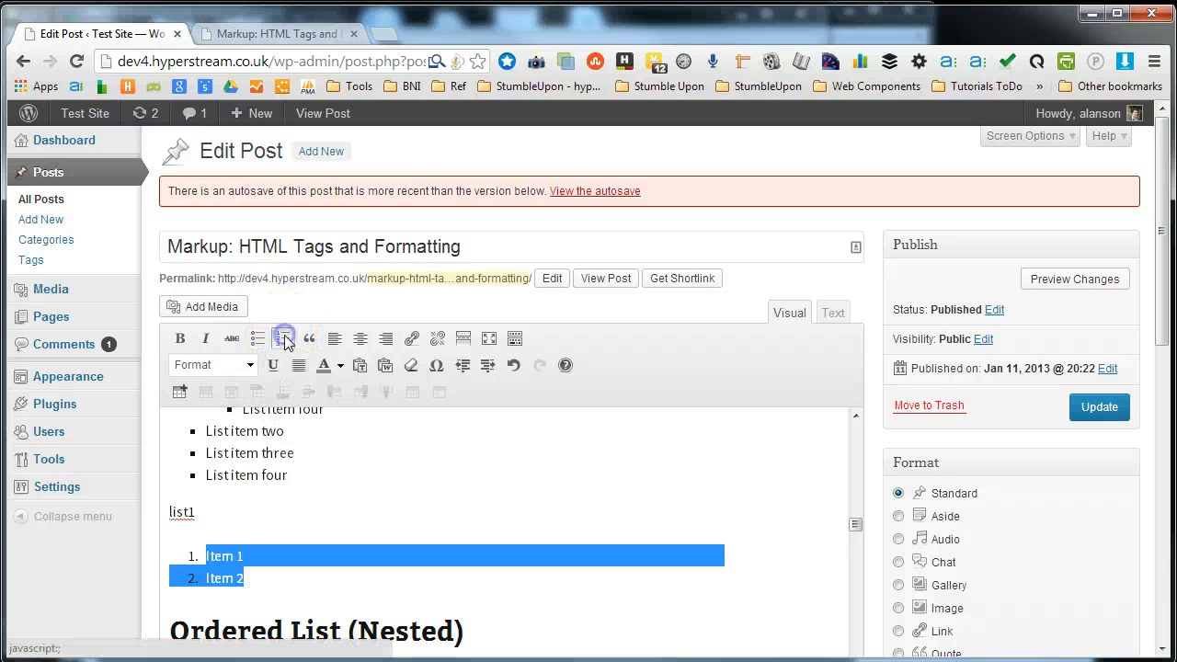
{"action": "left_click", "coordinate": [273, 581]}
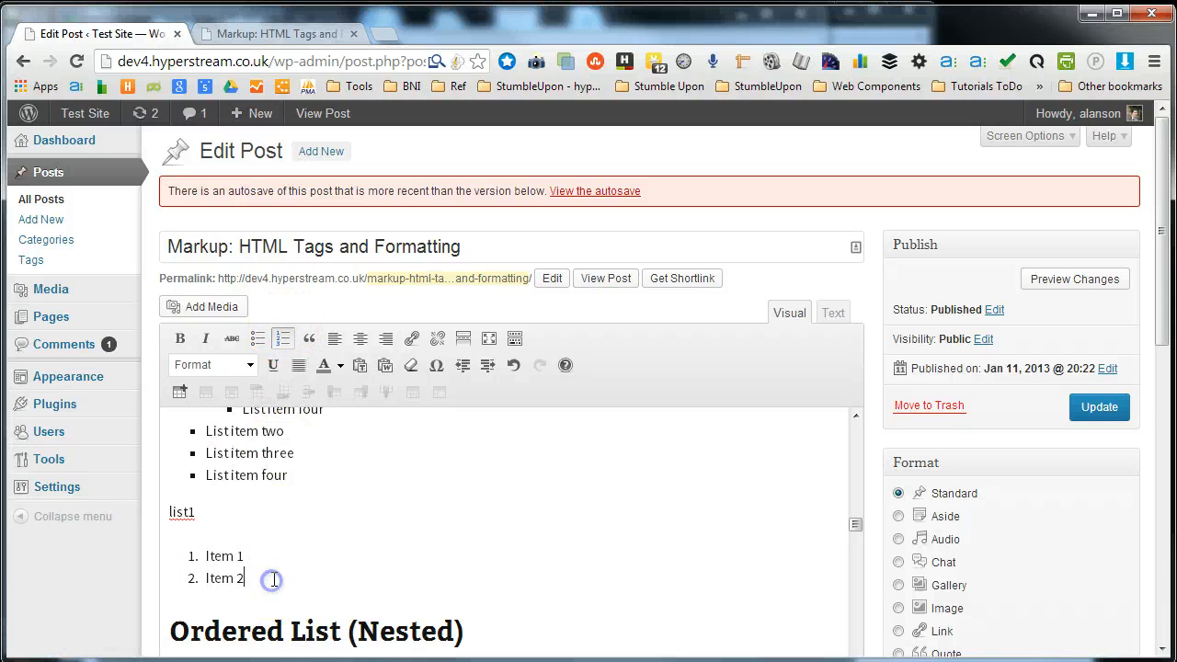
{"action": "key", "text": "Return"}
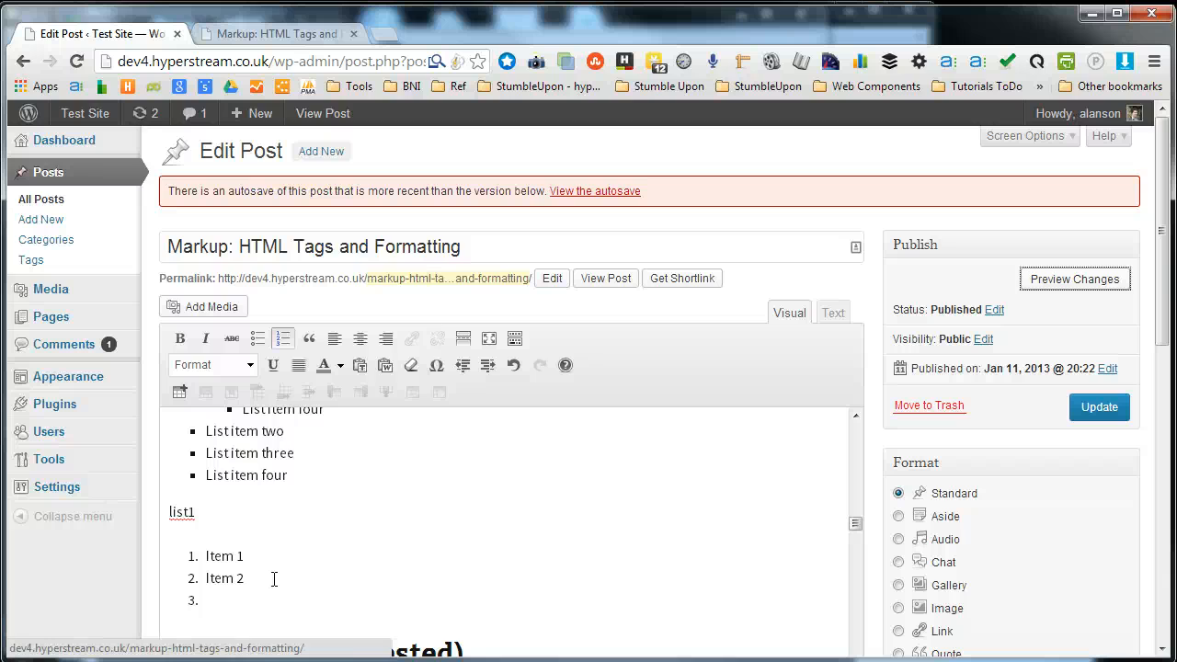
{"action": "key", "text": "BackSpace"}
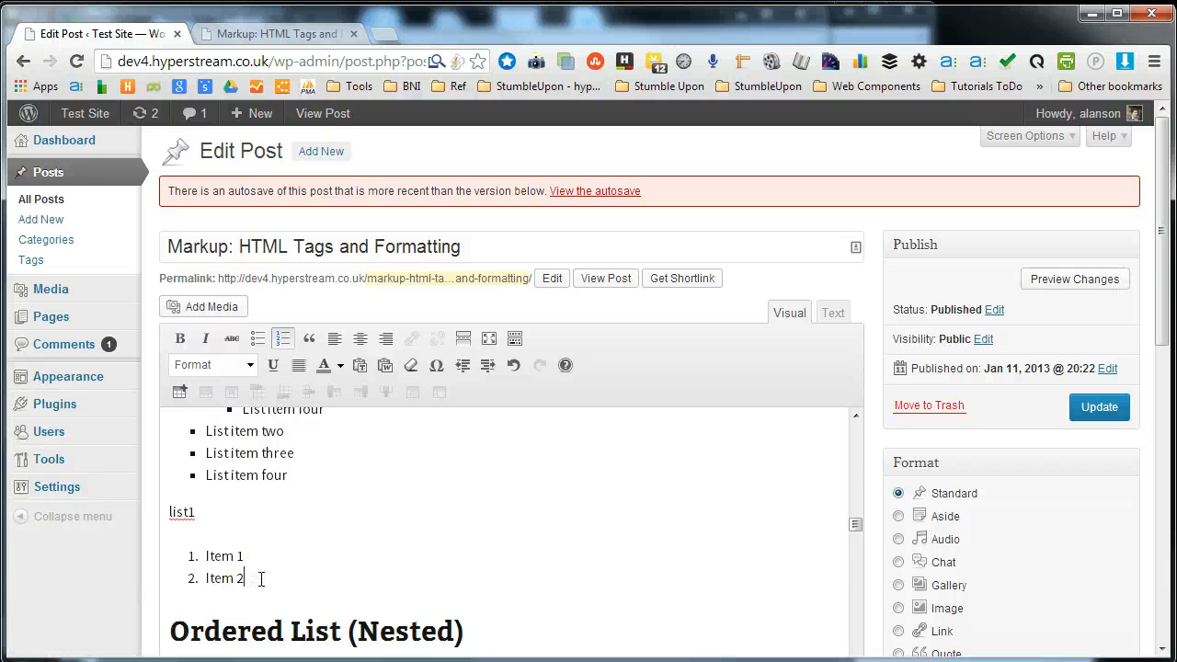
Remove and reapply the bullet-list formatting on the four innermost items under Unordered Lists (Nested)
{"action": "scroll", "coordinate": [260, 575], "scroll_direction": "up", "scroll_amount": 1}
{"action": "left_click_drag", "start_coordinate": [343, 560], "coordinate": [178, 479]}
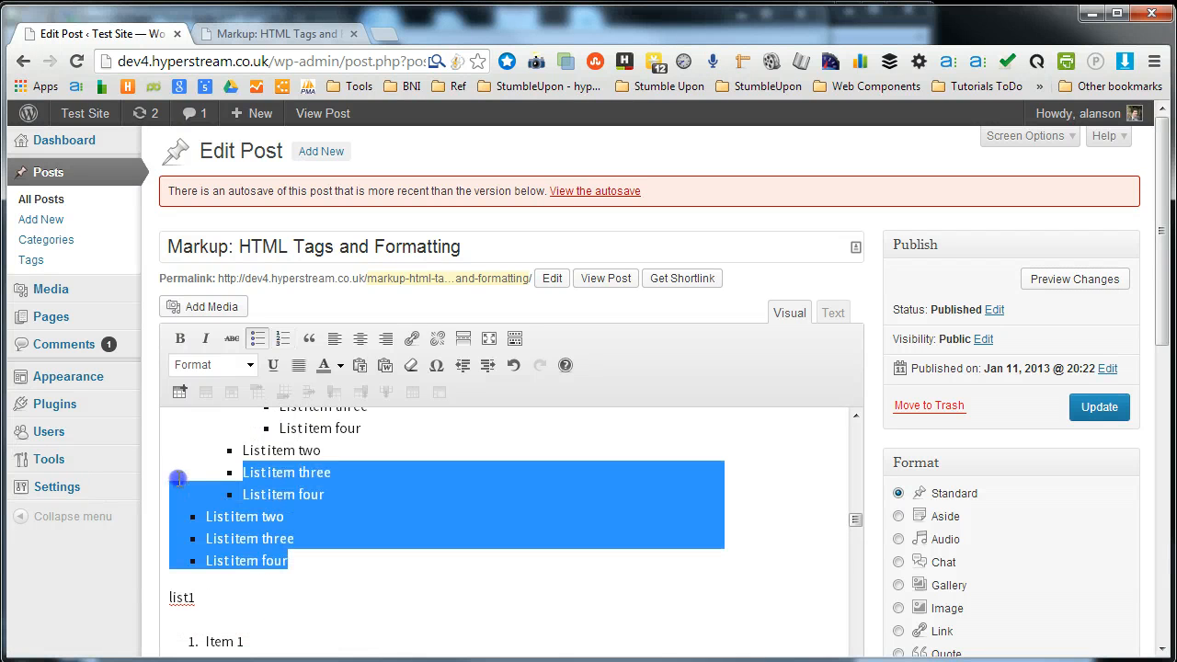
{"action": "left_click", "coordinate": [324, 504]}
{"action": "scroll", "coordinate": [324, 504], "scroll_direction": "up", "scroll_amount": 3}
{"action": "scroll", "coordinate": [323, 441], "scroll_direction": "down", "scroll_amount": 1}
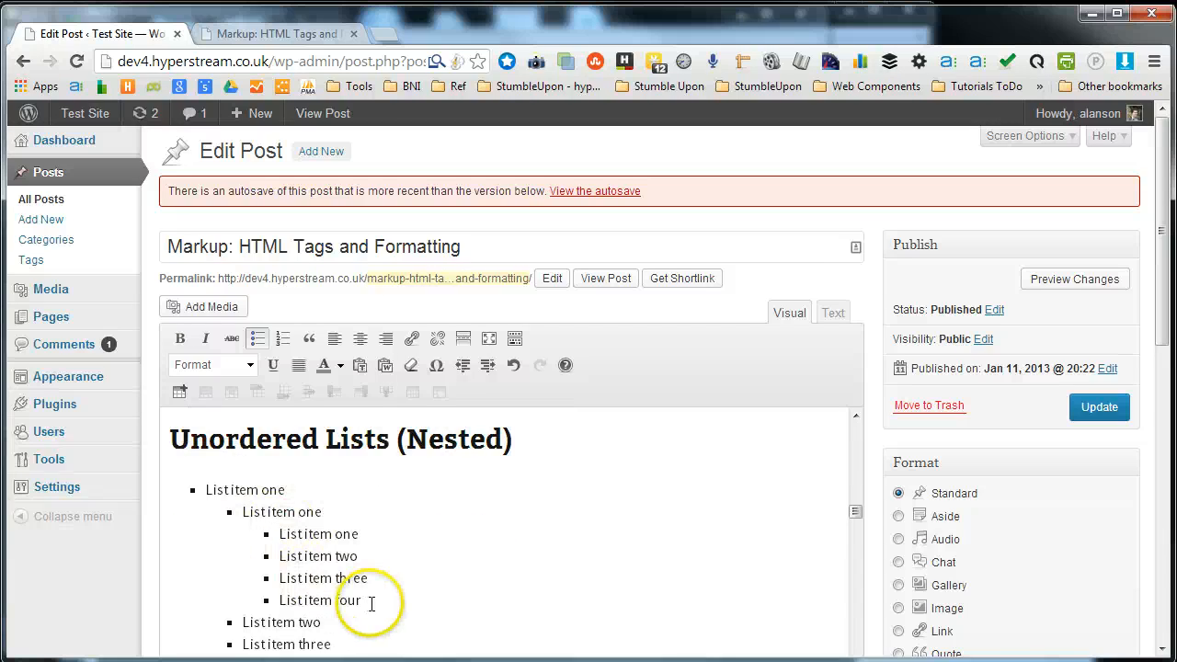
{"action": "left_click_drag", "start_coordinate": [364, 601], "coordinate": [258, 533]}
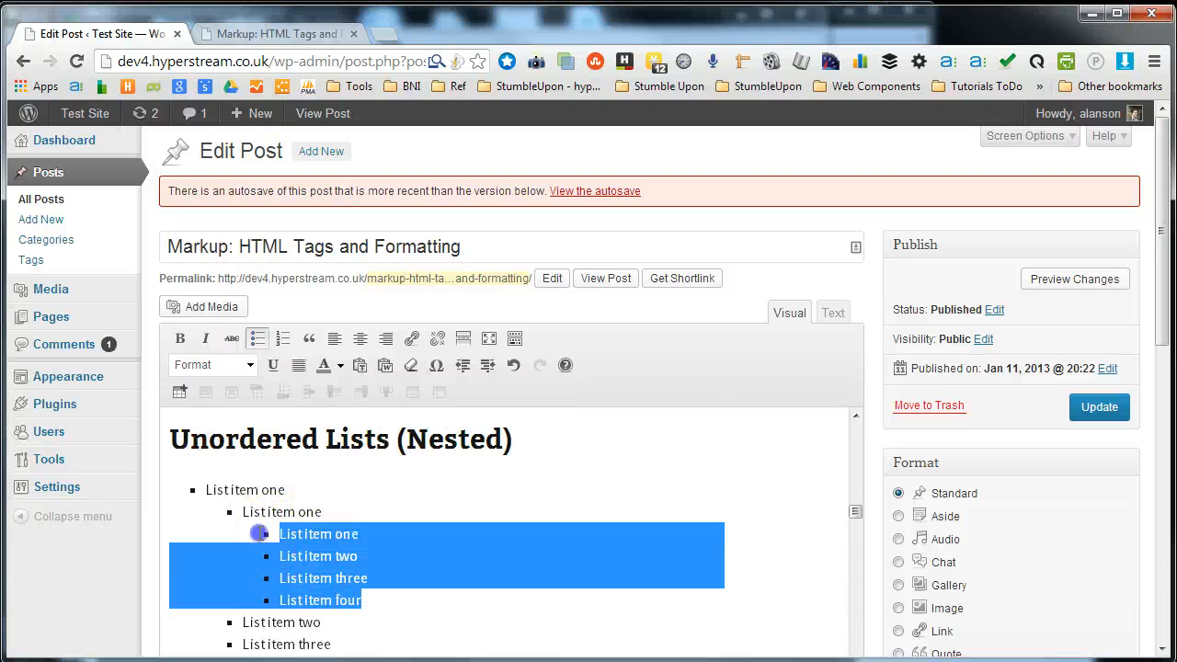
{"action": "left_click", "coordinate": [258, 339]}
{"action": "left_click", "coordinate": [258, 338]}
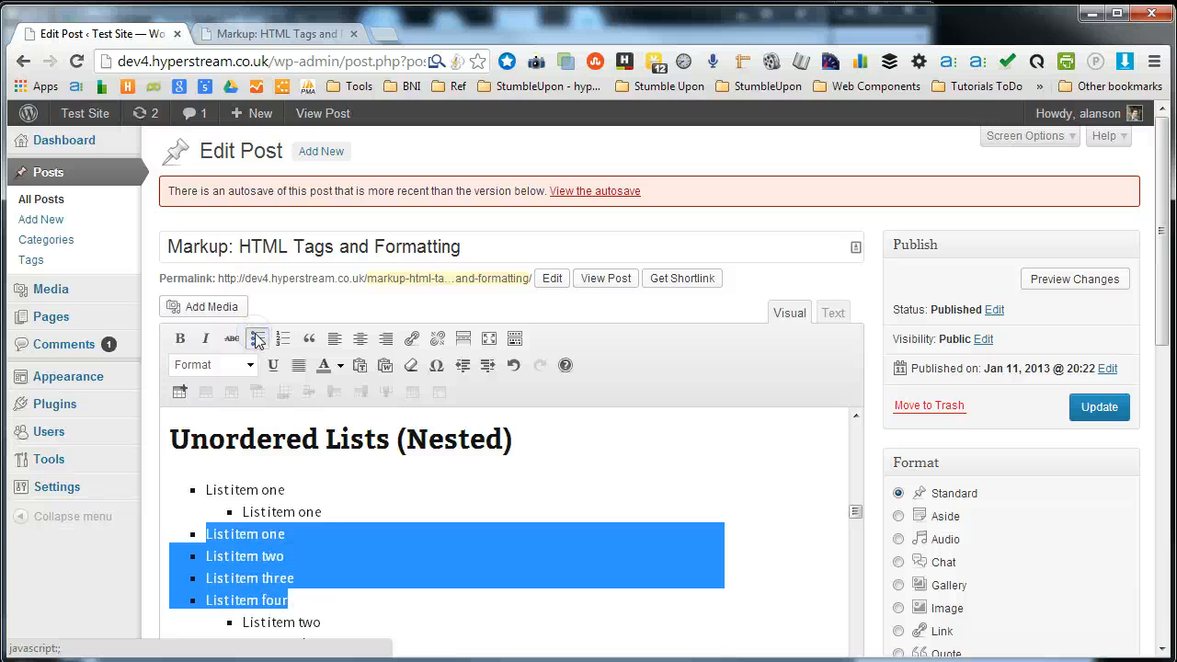
Toggle the bullet list on the same four items once more and undo the last list changes
{"action": "left_click", "coordinate": [257, 338]}
{"action": "left_click", "coordinate": [258, 338]}
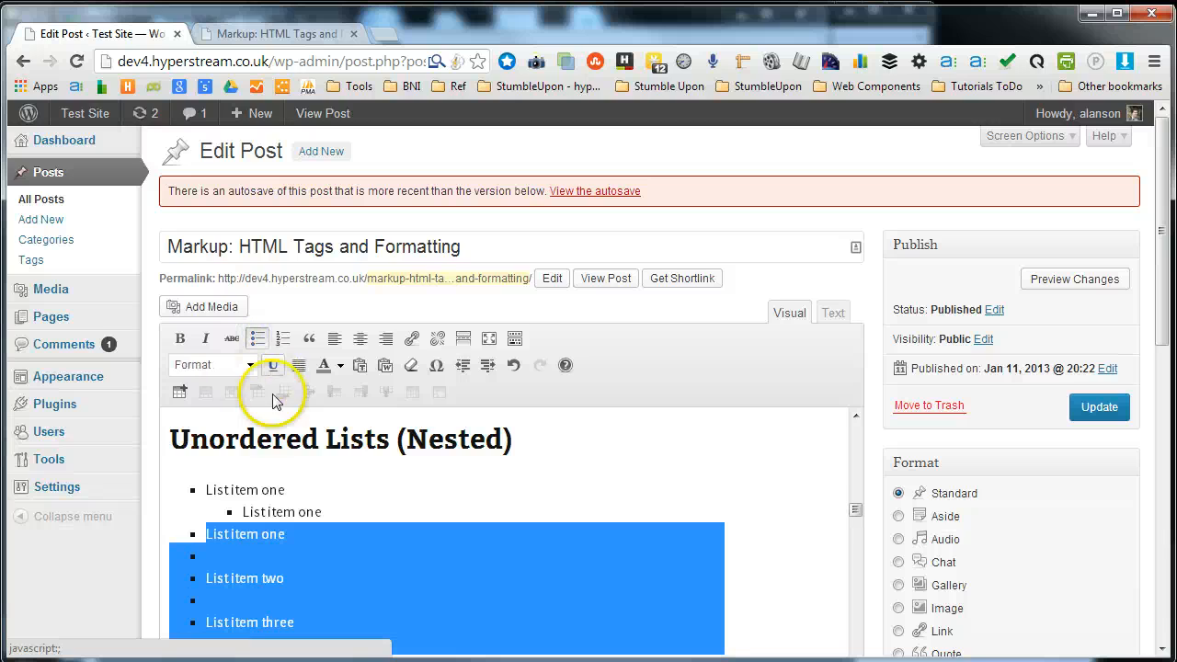
{"action": "key", "text": "ctrl+z"}
{"action": "key", "text": "ctrl+z"}
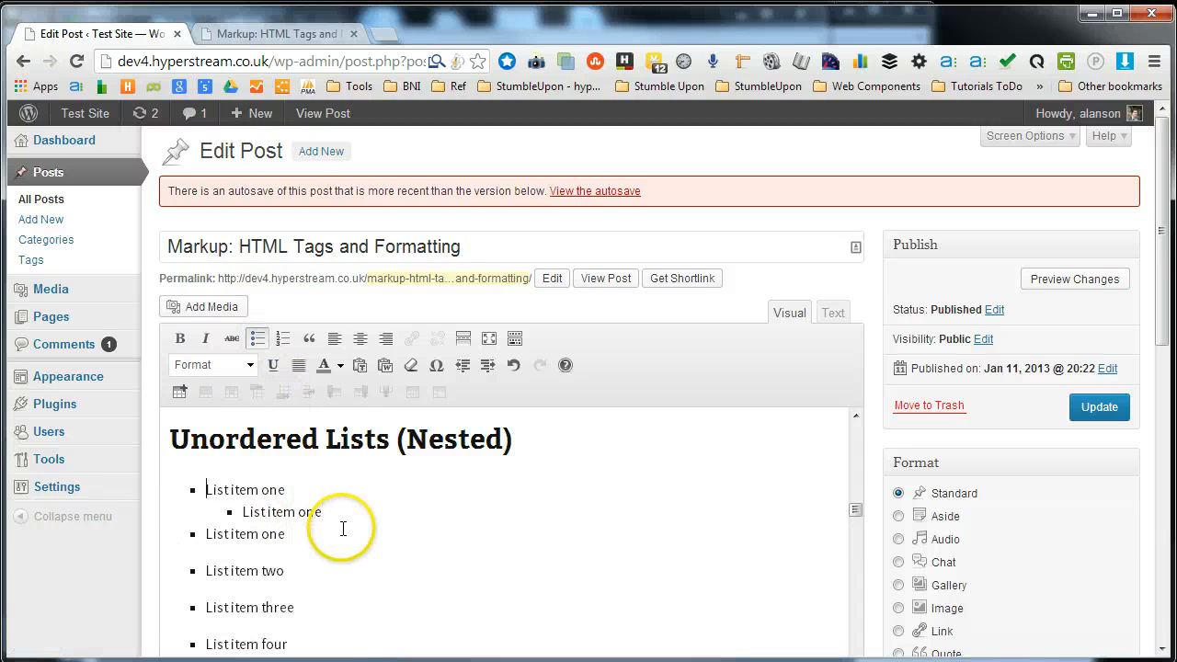
{"action": "key", "text": "ctrl+y"}
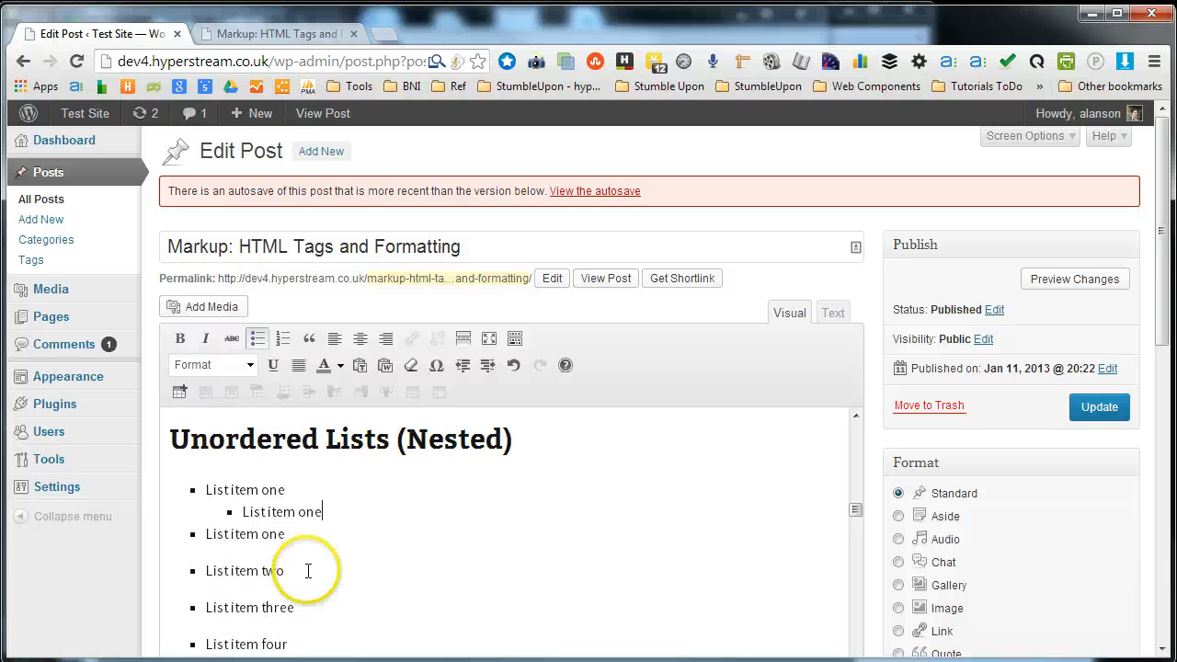
Select the four widely spaced items, "List item one" to "List item four", and reapply their bullet-list formatting as one compact group
{"action": "left_click_drag", "start_coordinate": [305, 644], "coordinate": [156, 533]}
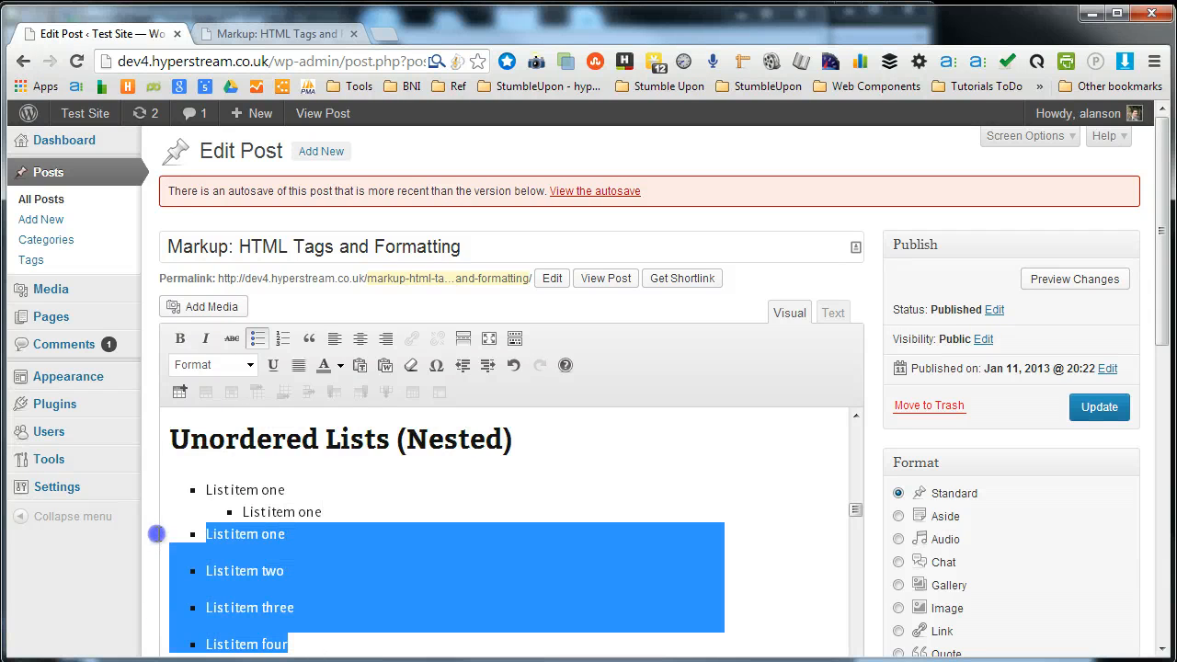
{"action": "left_click", "coordinate": [256, 339]}
{"action": "left_click", "coordinate": [256, 339]}
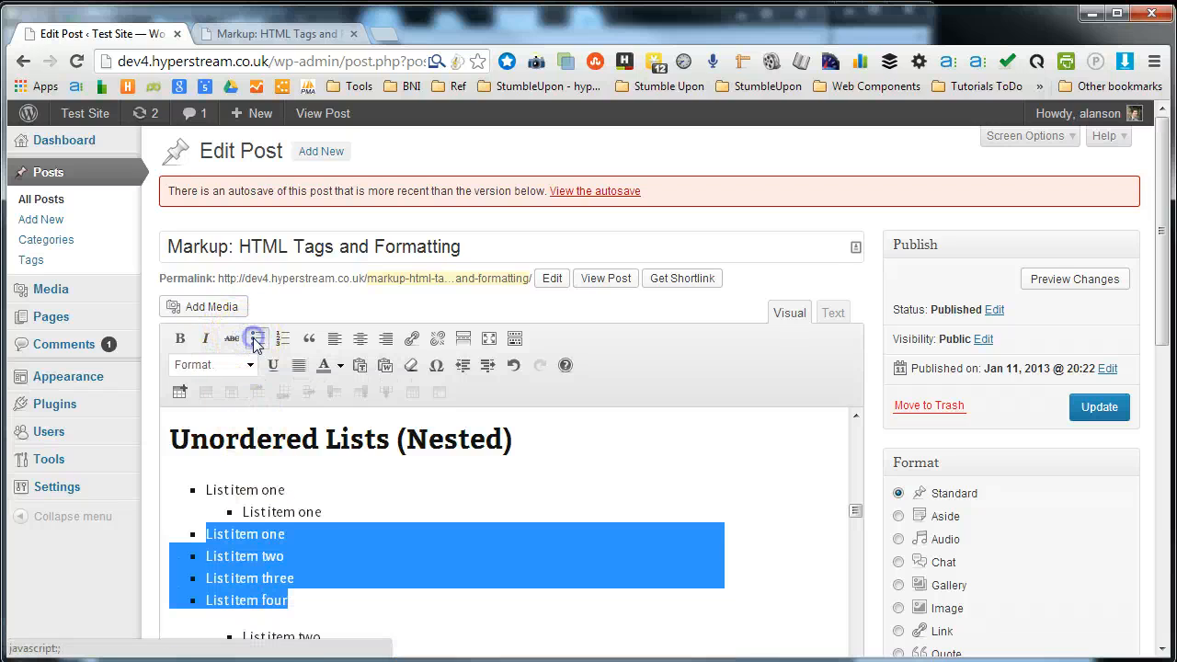
{"action": "left_click", "coordinate": [285, 533]}
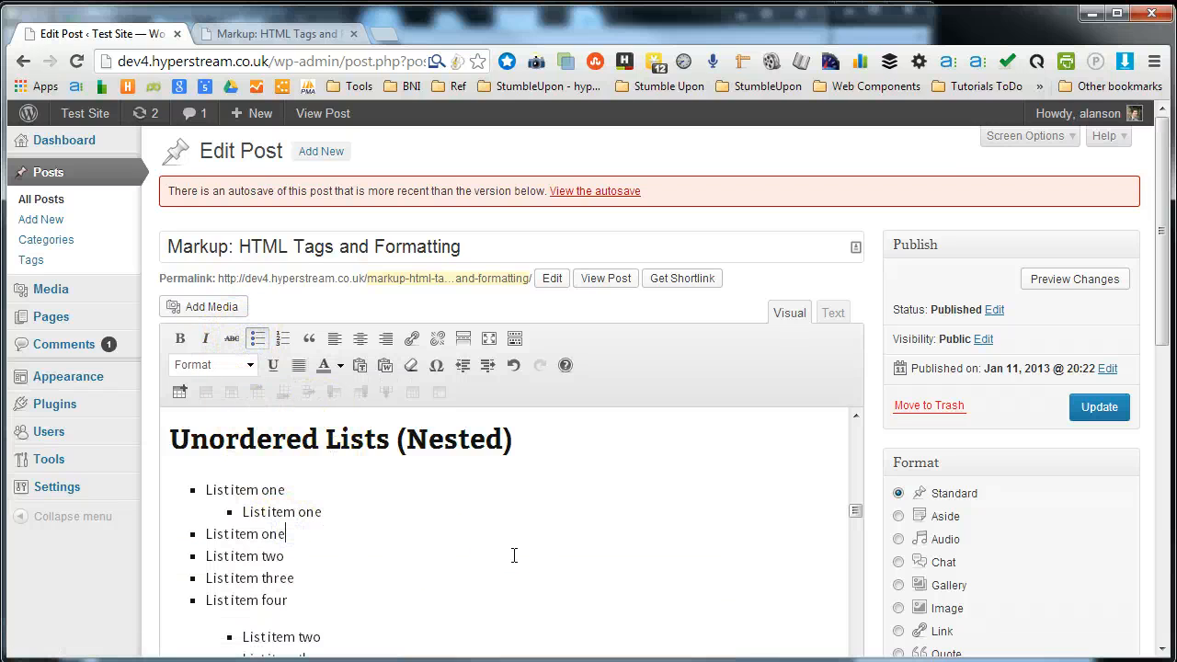
Indent "List item two", "List item three" and "List item four" one level beneath the second outer-level "List item one"
{"action": "left_click", "coordinate": [202, 555]}
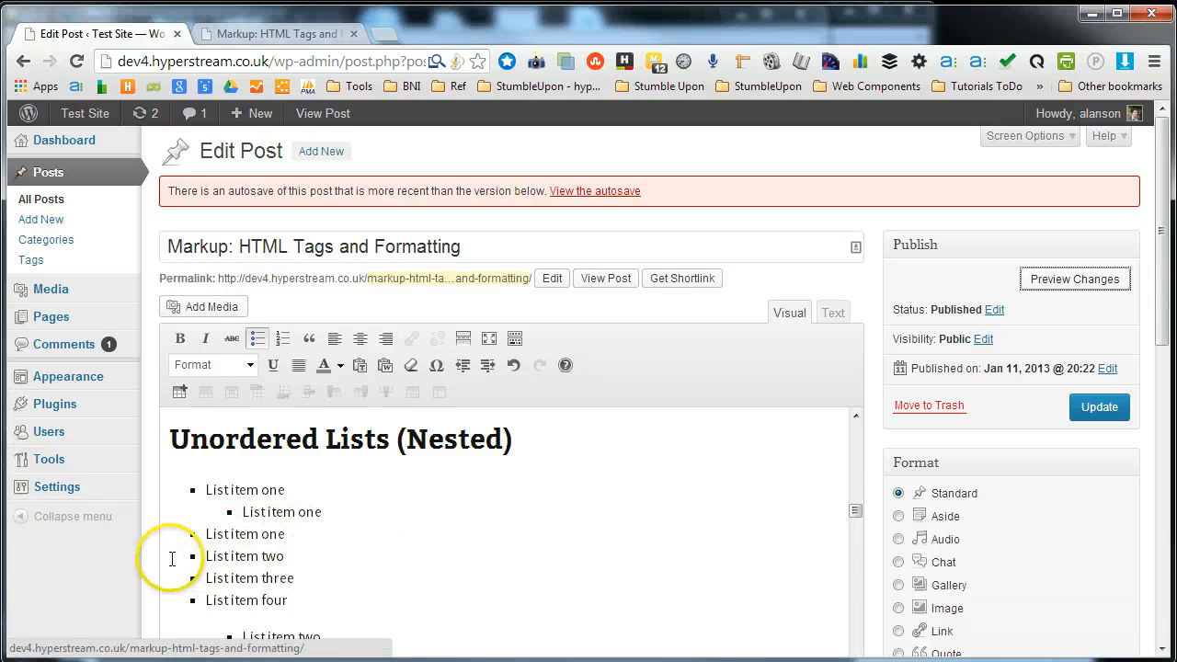
{"action": "left_click", "coordinate": [202, 556]}
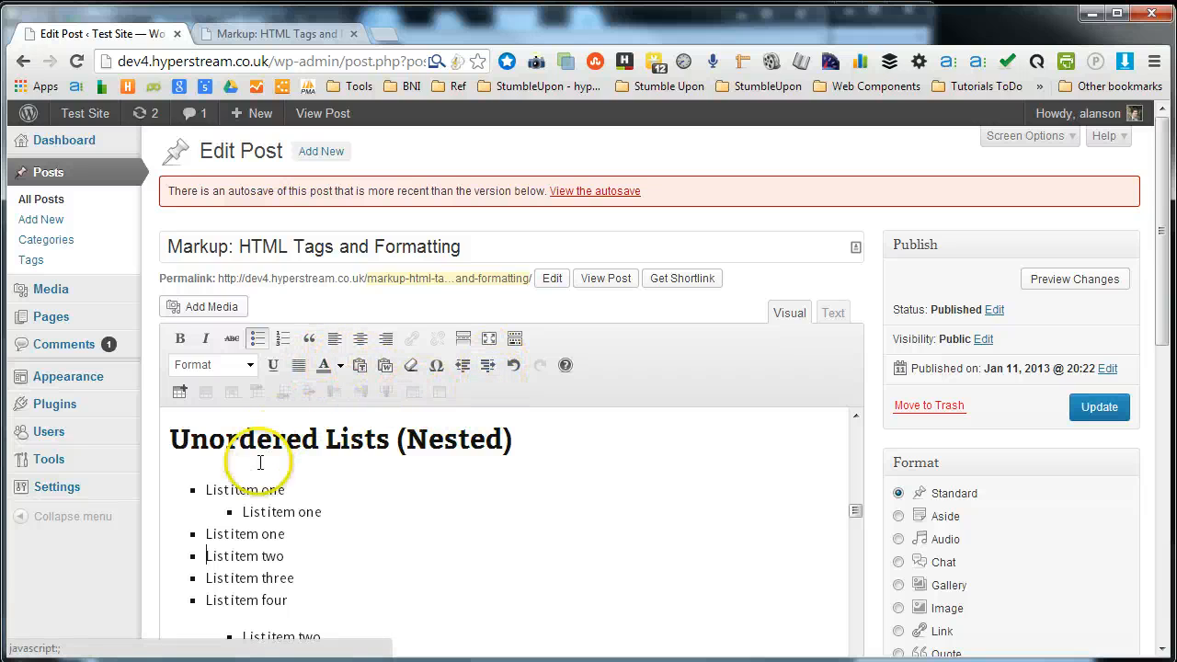
{"action": "left_click", "coordinate": [487, 365]}
{"action": "left_click", "coordinate": [206, 607]}
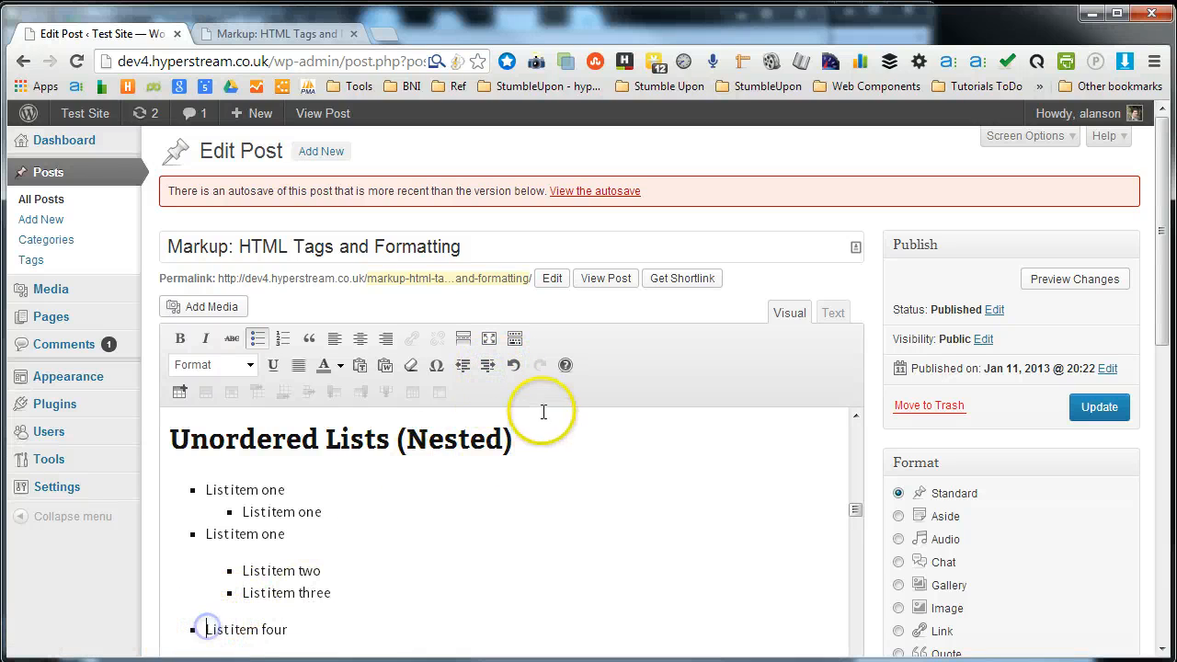
{"action": "left_click", "coordinate": [487, 365]}
{"action": "left_click", "coordinate": [488, 366]}
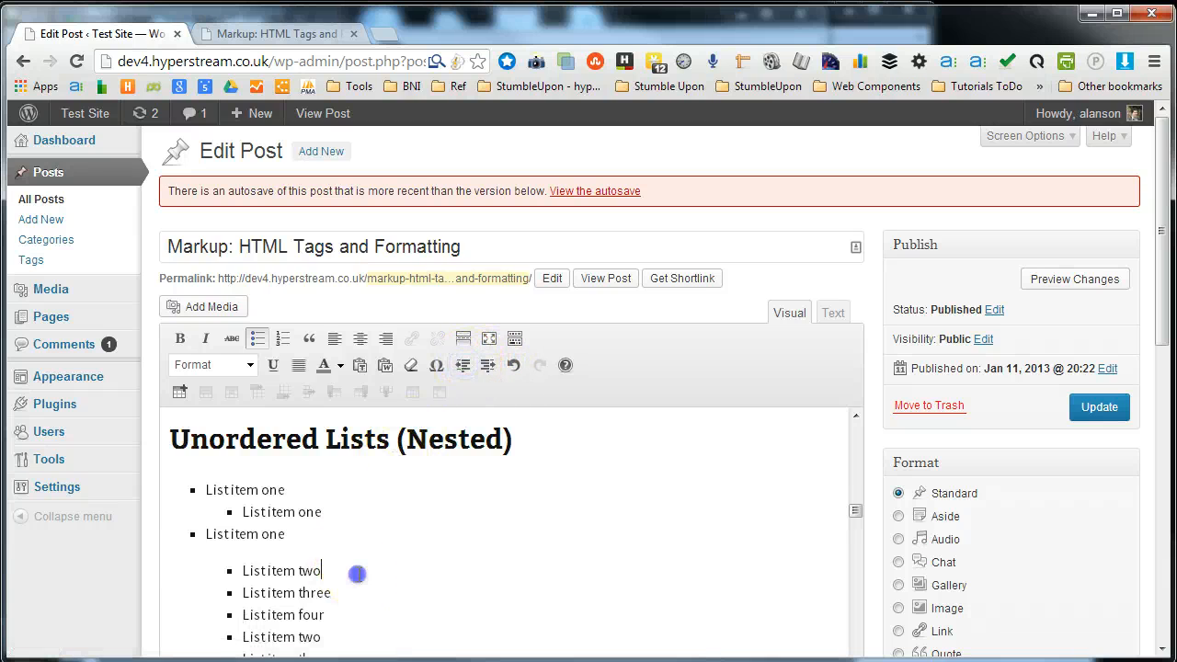
Further down the same list, indent the second-level "List item three" and "List item four" one more level beneath "List item two"
{"action": "scroll", "coordinate": [355, 572], "scroll_direction": "down", "scroll_amount": 3}
{"action": "left_click", "coordinate": [246, 486]}
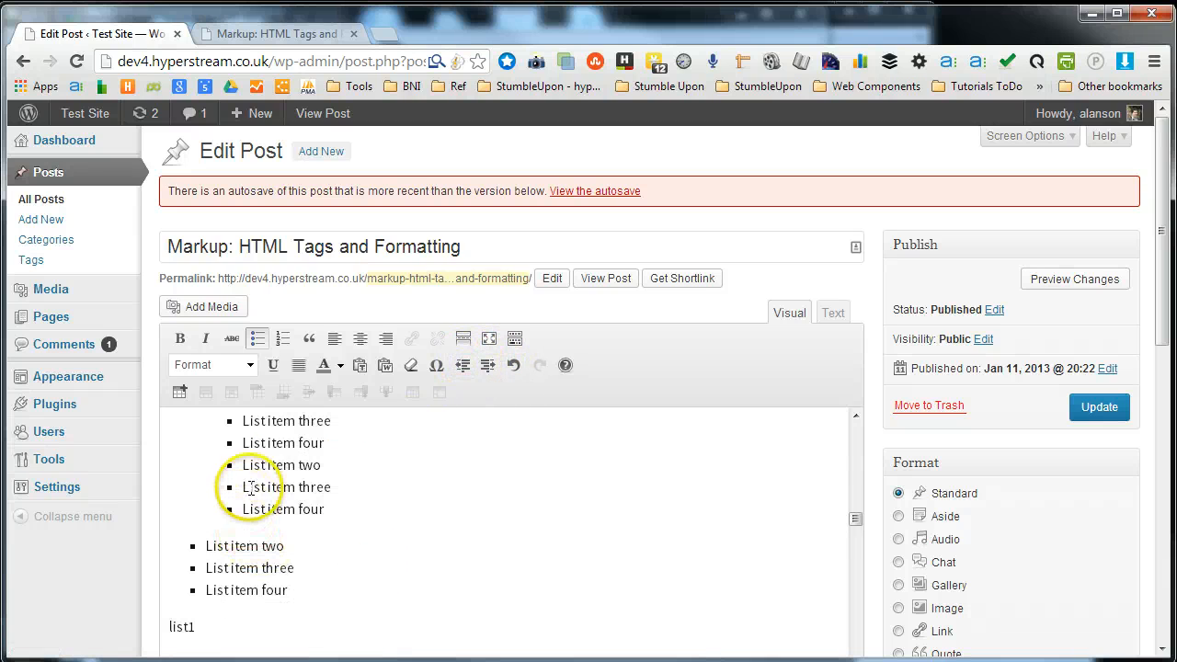
{"action": "left_click", "coordinate": [487, 365]}
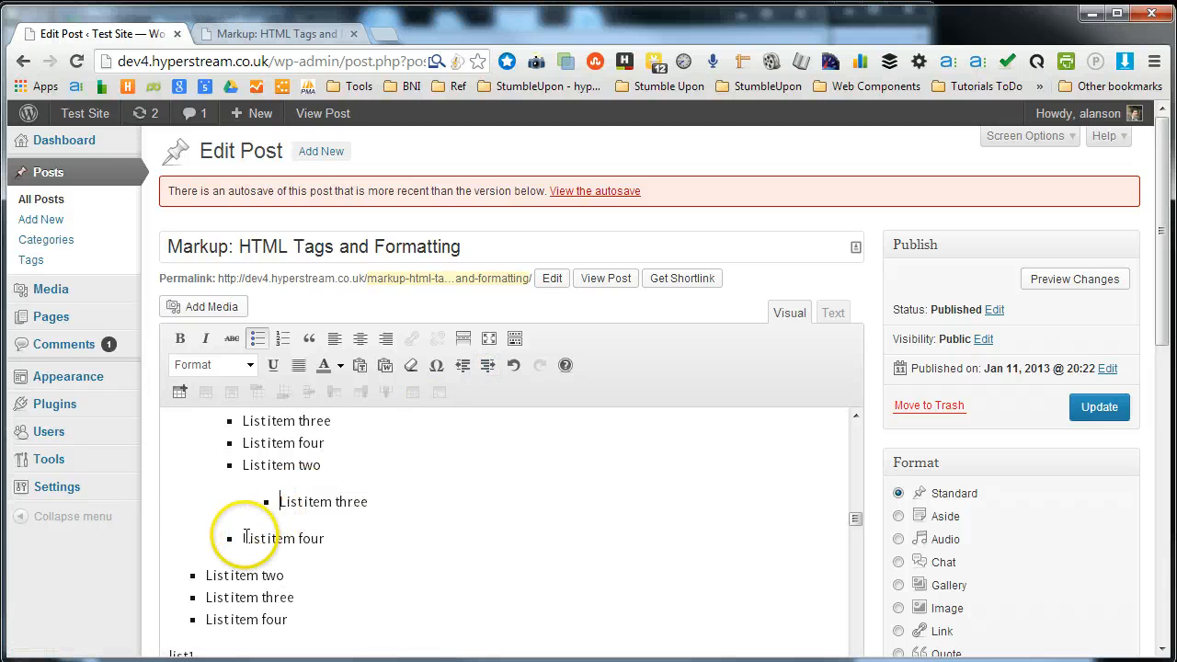
{"action": "left_click", "coordinate": [488, 365]}
{"action": "left_click", "coordinate": [393, 521]}
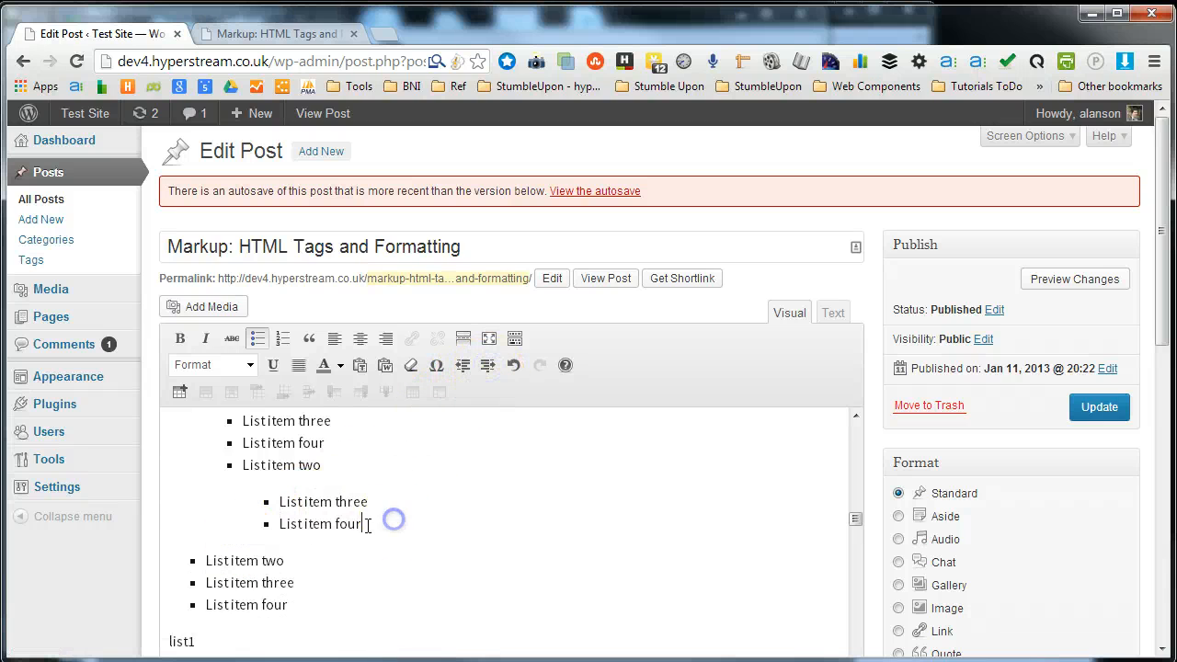
{"action": "scroll", "coordinate": [360, 531], "scroll_direction": "up", "scroll_amount": 5}
{"action": "scroll", "coordinate": [361, 530], "scroll_direction": "down", "scroll_amount": 5}
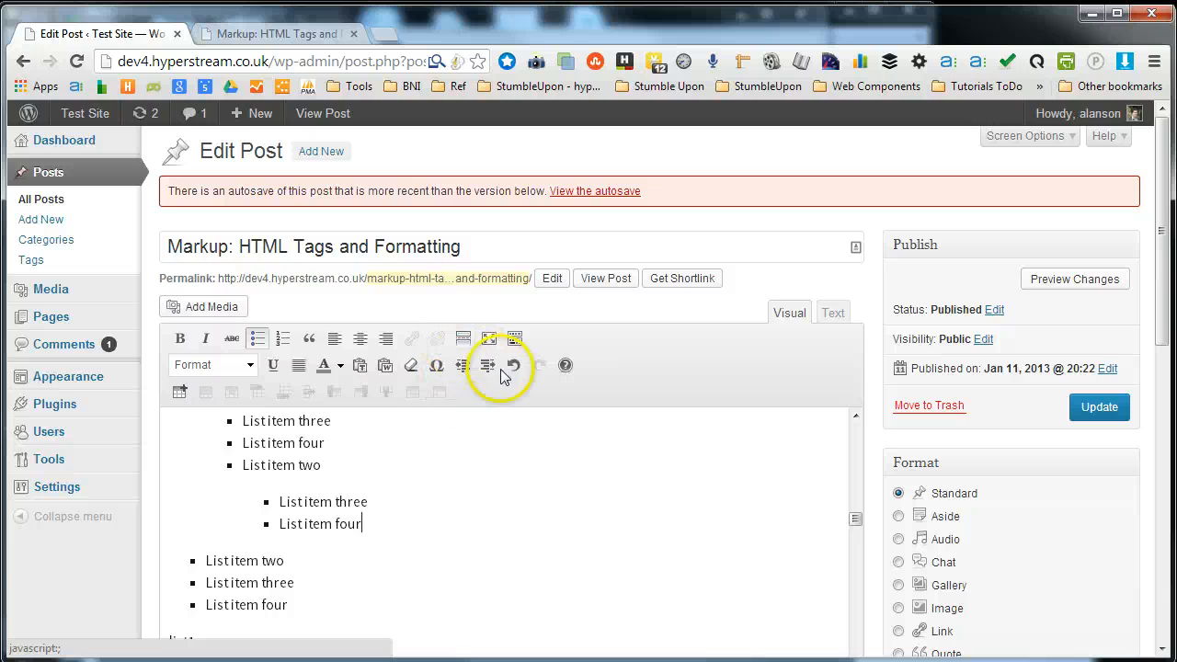
Go past the nested ordered list to the HTML Tags section, and view the post briefly as HTML text before returning to the visual view
{"action": "scroll", "coordinate": [357, 513], "scroll_direction": "down", "scroll_amount": 10}
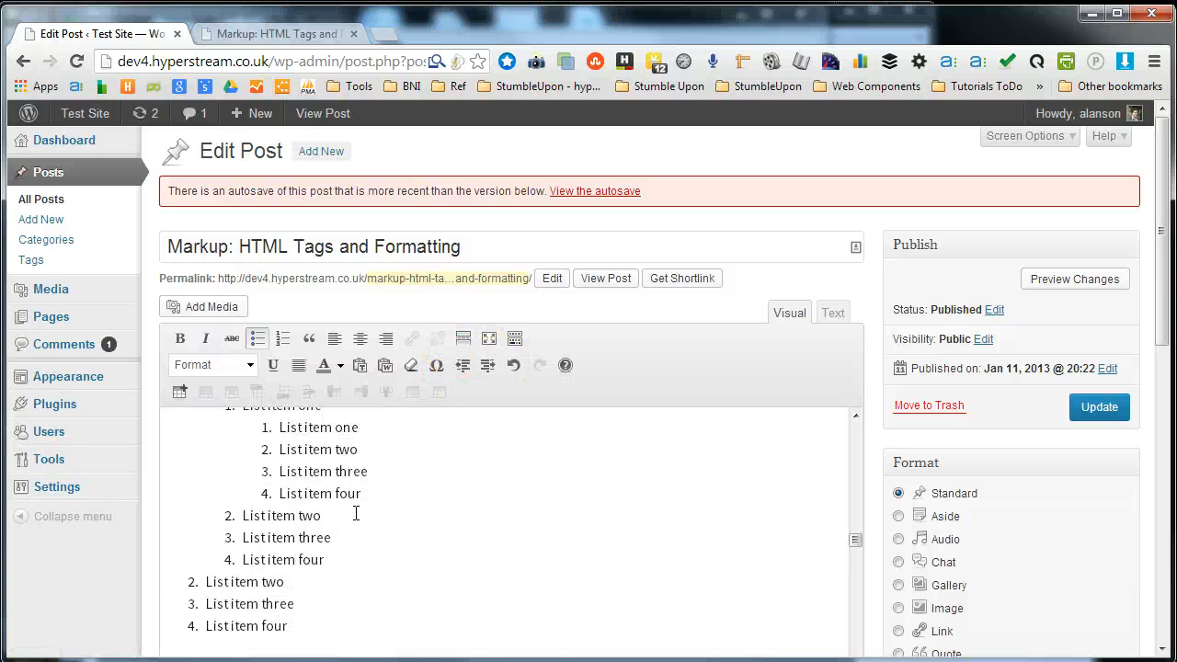
{"action": "scroll", "coordinate": [356, 513], "scroll_direction": "down", "scroll_amount": 3}
{"action": "scroll", "coordinate": [225, 560], "scroll_direction": "down", "scroll_amount": 6}
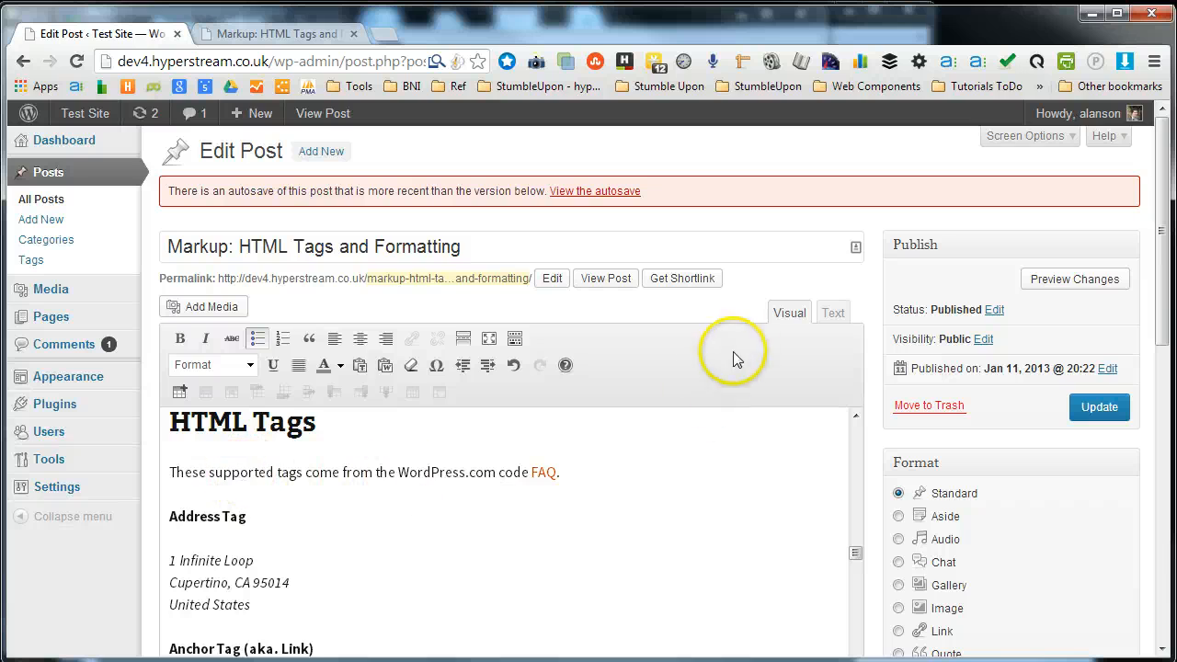
{"action": "left_click", "coordinate": [833, 313]}
{"action": "left_click", "coordinate": [789, 313]}
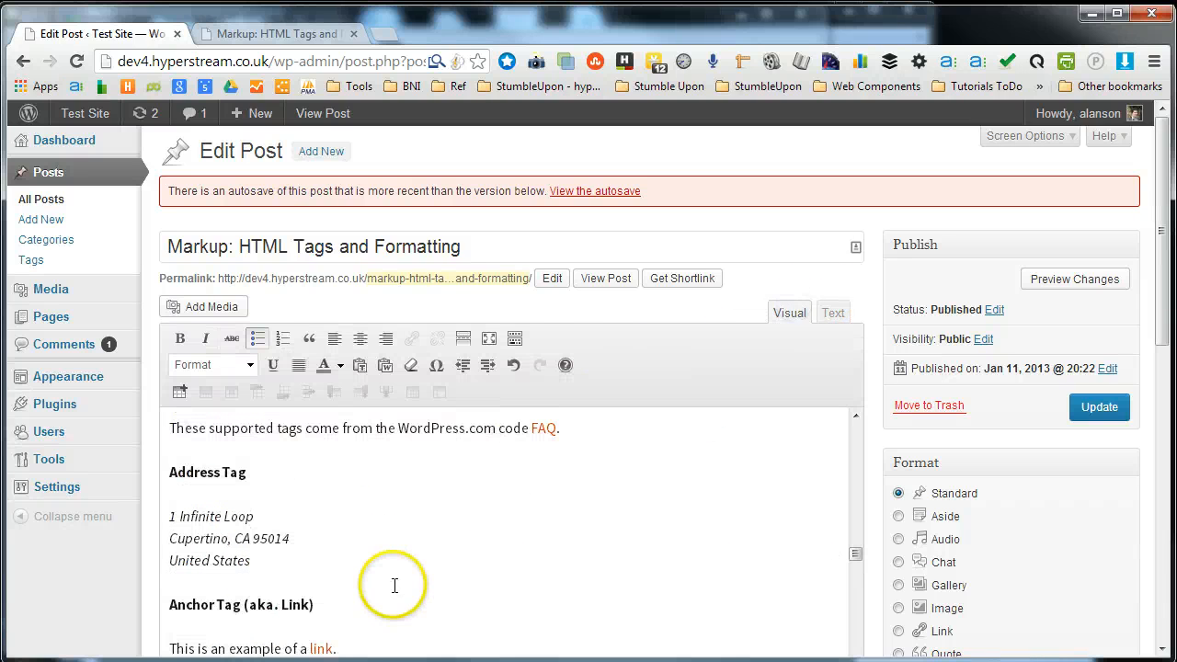
Select the three address lines under Address Tag and check their format among the available paragraph formats
{"action": "left_click", "coordinate": [256, 559]}
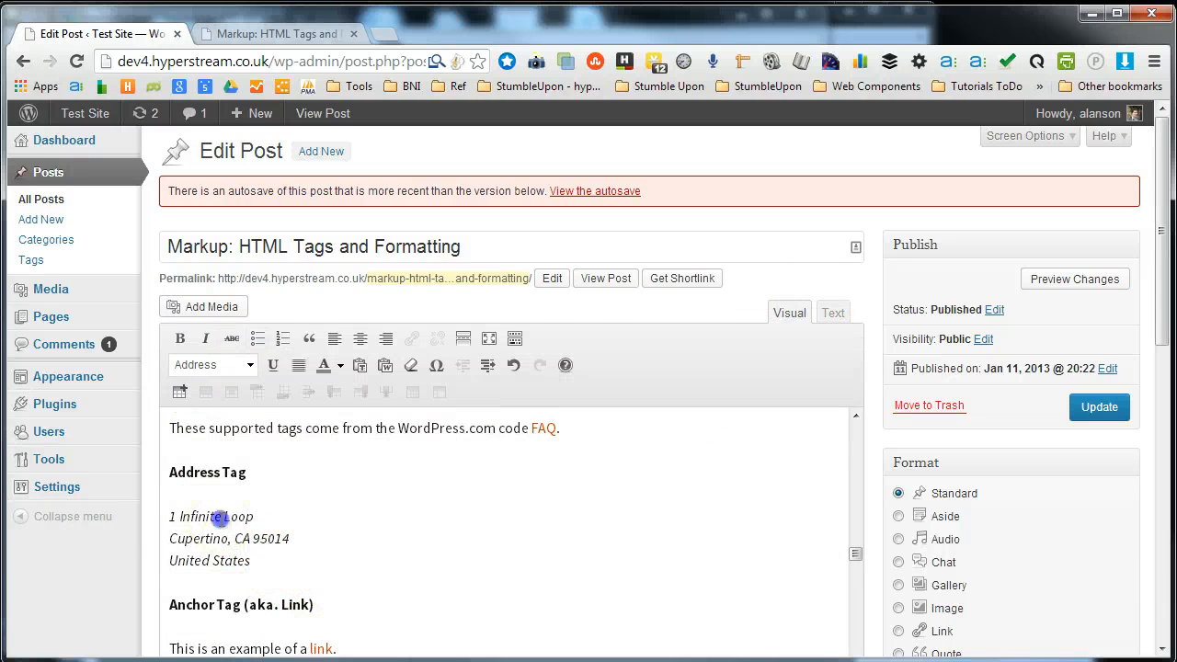
{"action": "left_click_drag", "start_coordinate": [254, 563], "coordinate": [171, 518]}
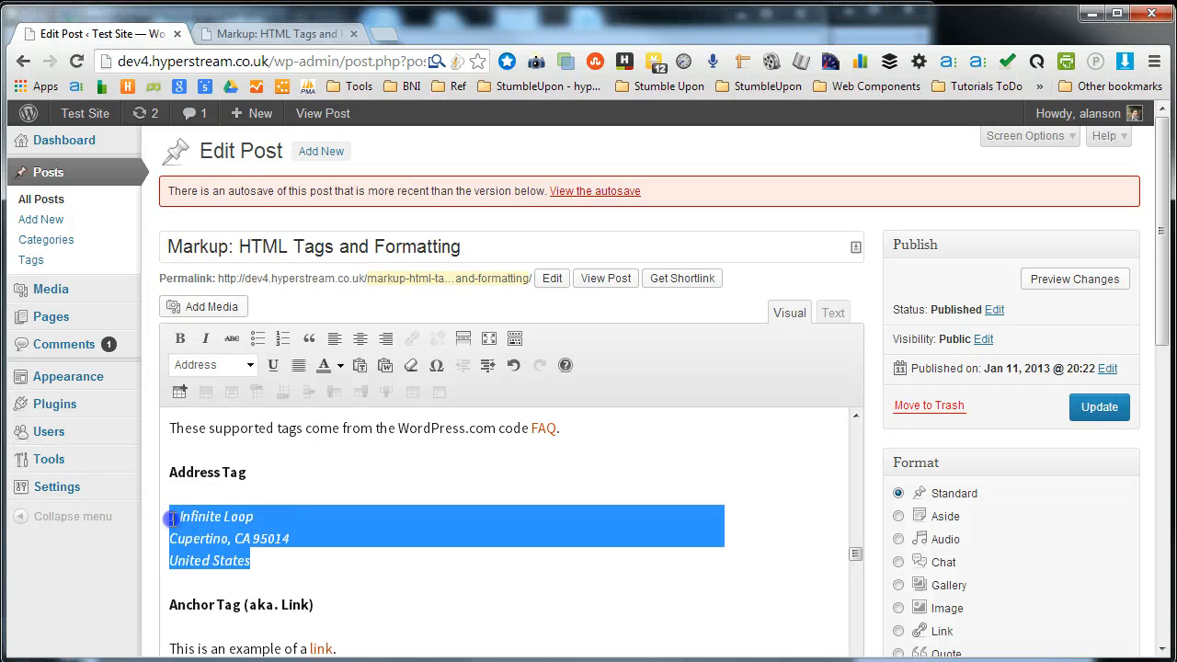
{"action": "left_click", "coordinate": [250, 364]}
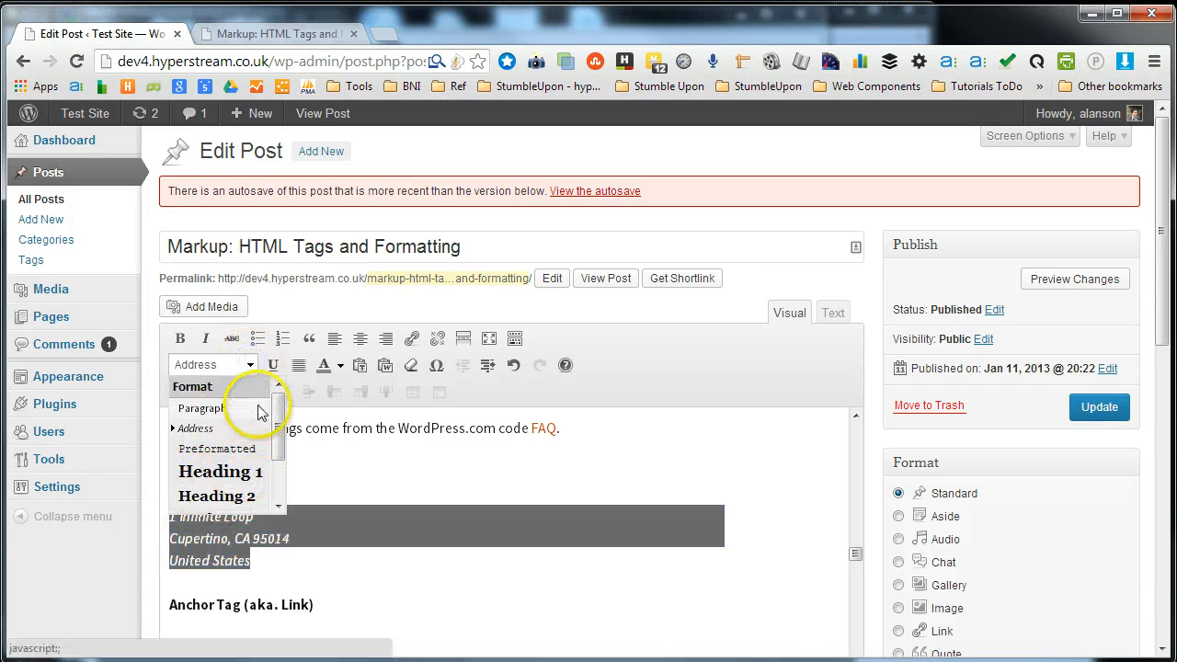
{"action": "left_click", "coordinate": [565, 614]}
Check the link formatting of the word "link" in the example sentence under Anchor Tag
{"action": "scroll", "coordinate": [328, 617], "scroll_direction": "down", "scroll_amount": 3}
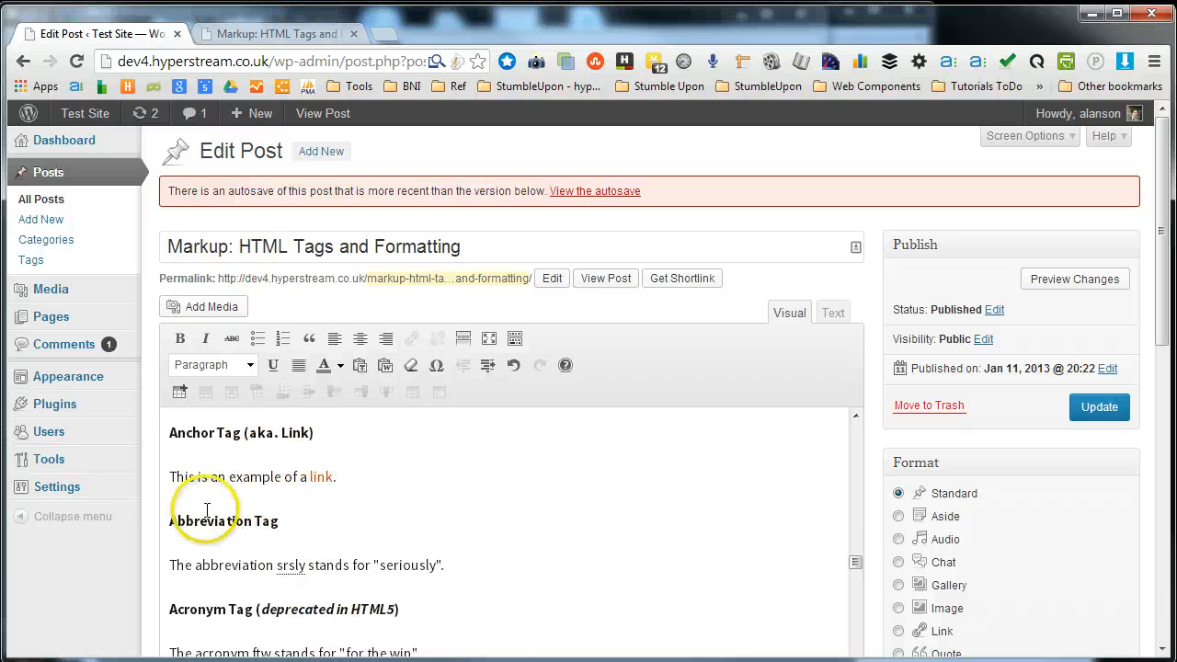
{"action": "left_click", "coordinate": [324, 476]}
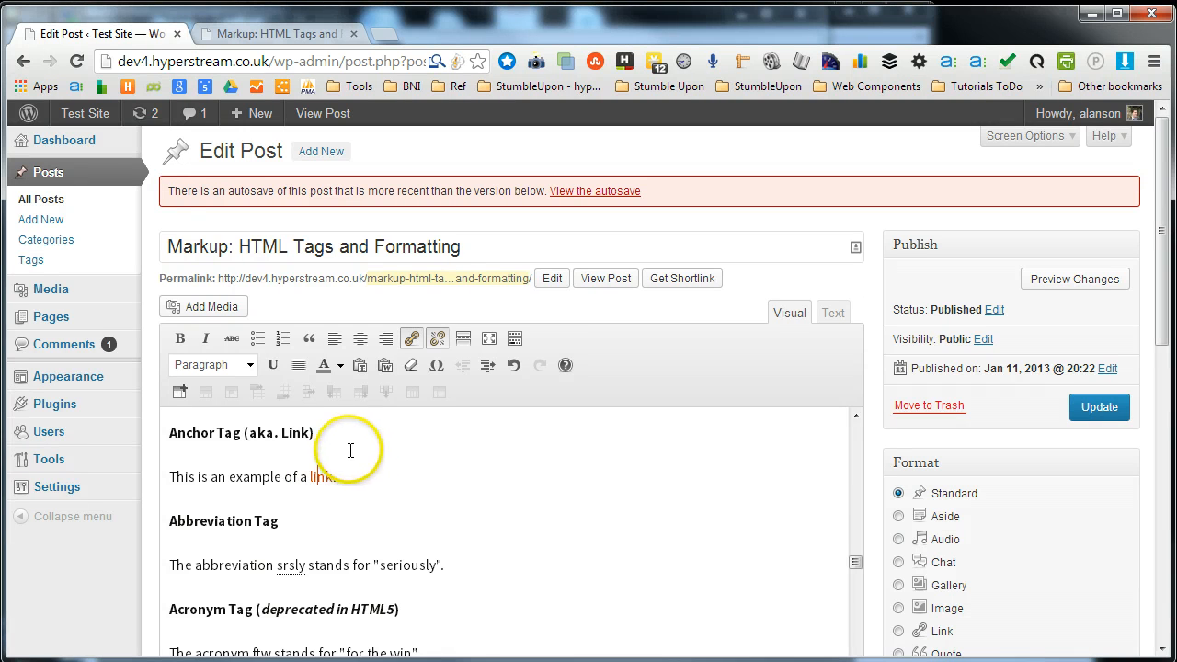
{"action": "left_click", "coordinate": [309, 476]}
{"action": "left_click", "coordinate": [326, 476]}
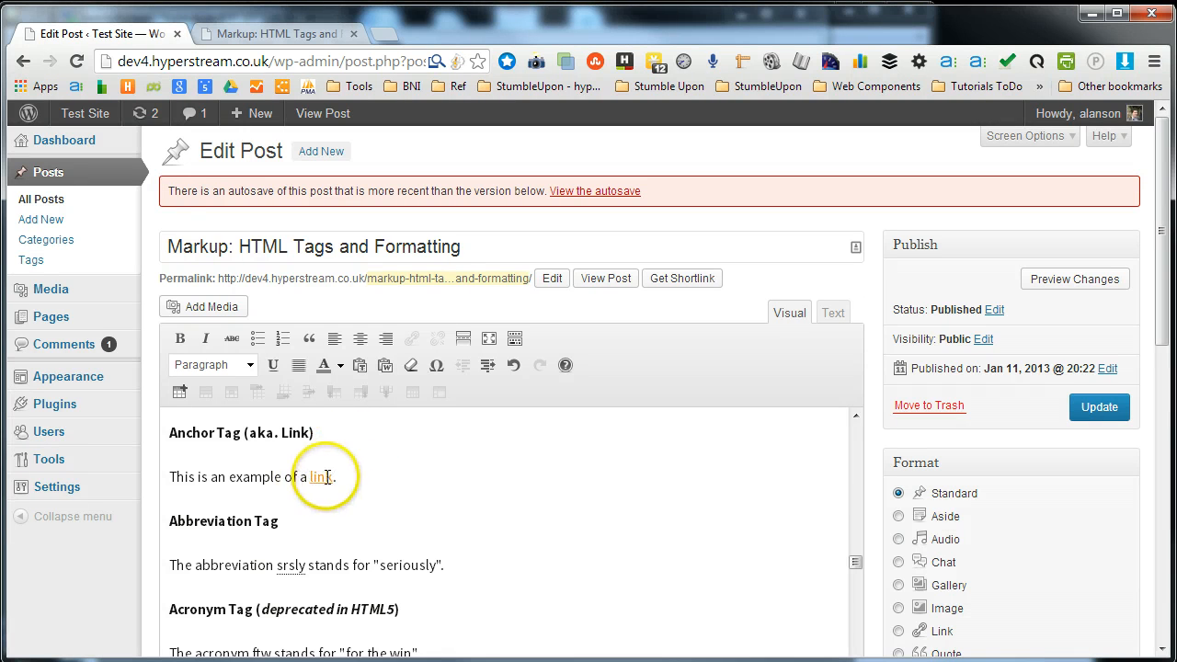
{"action": "left_click", "coordinate": [325, 476]}
Add a new line reading "Google" below the link example sentence and start inserting a link on that word
{"action": "left_click", "coordinate": [354, 477]}
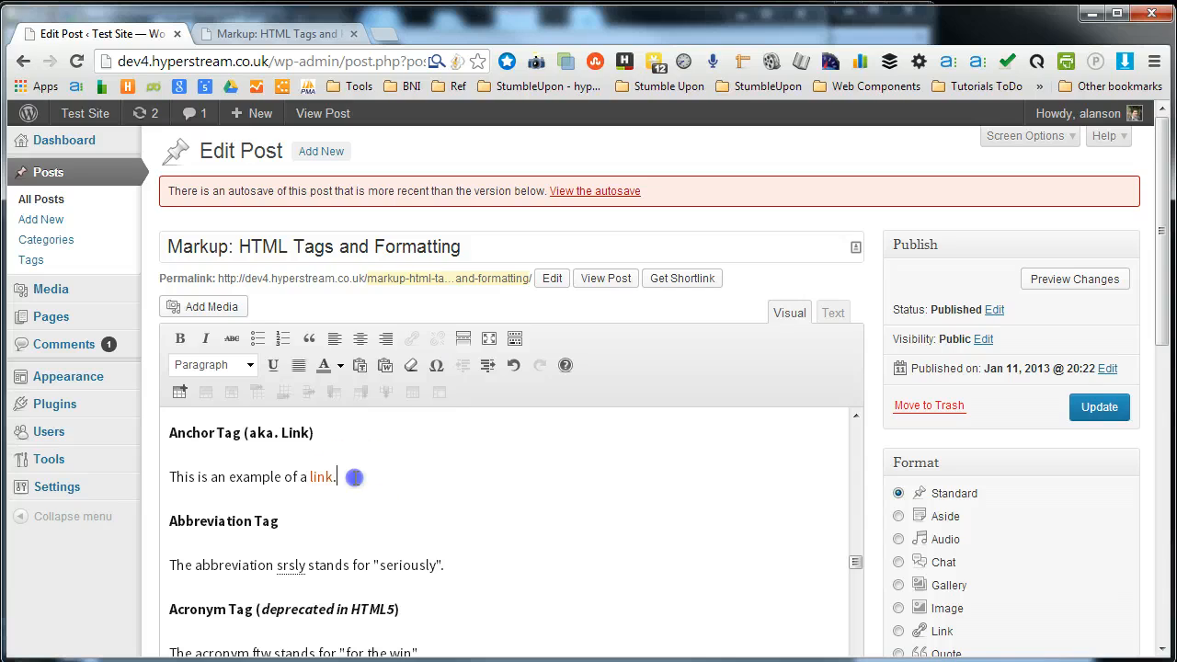
{"action": "key", "text": "Return"}
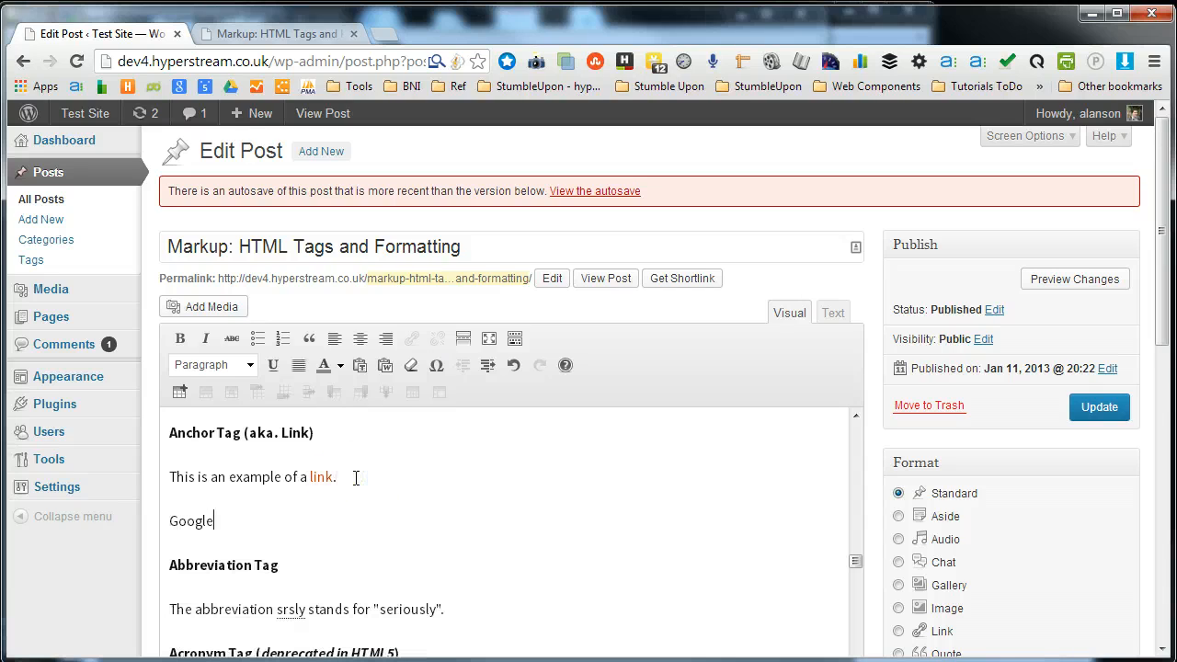
{"action": "left_click_drag", "start_coordinate": [236, 517], "coordinate": [144, 519]}
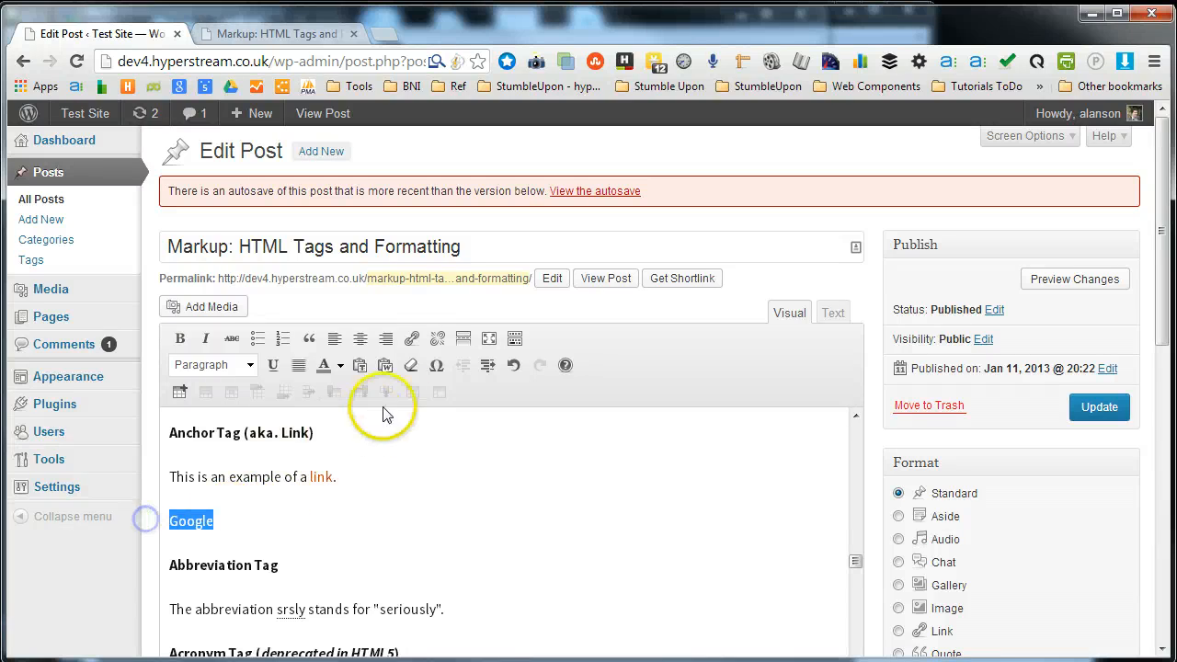
{"action": "left_click", "coordinate": [414, 341]}
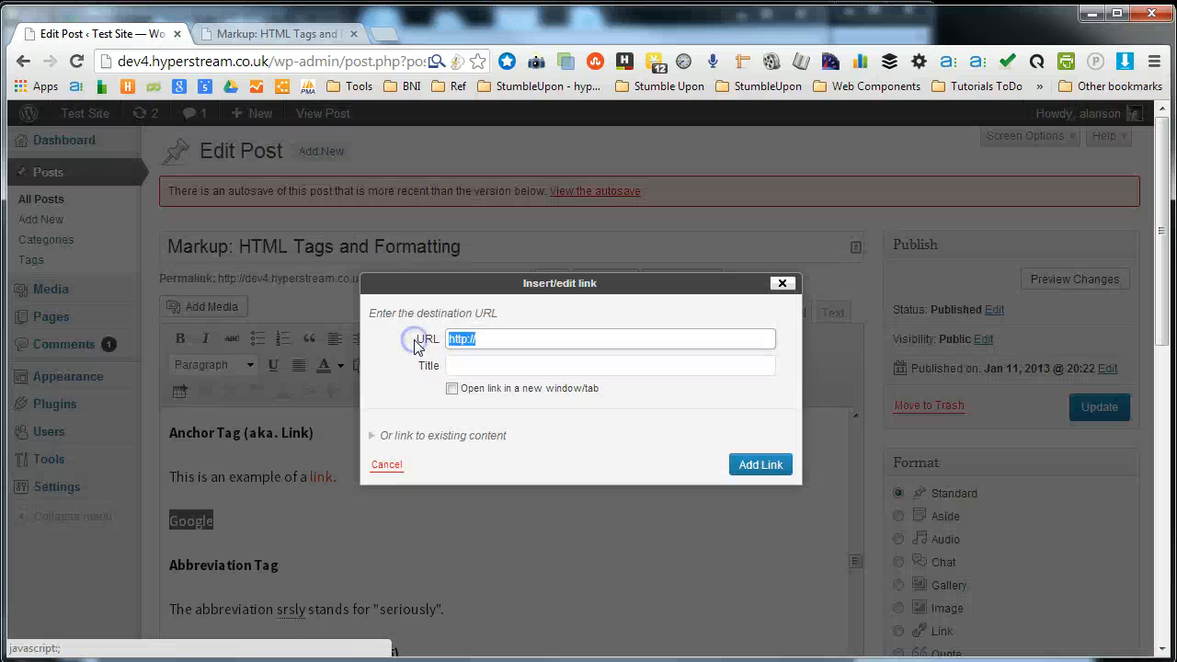
{"action": "left_click", "coordinate": [512, 337]}
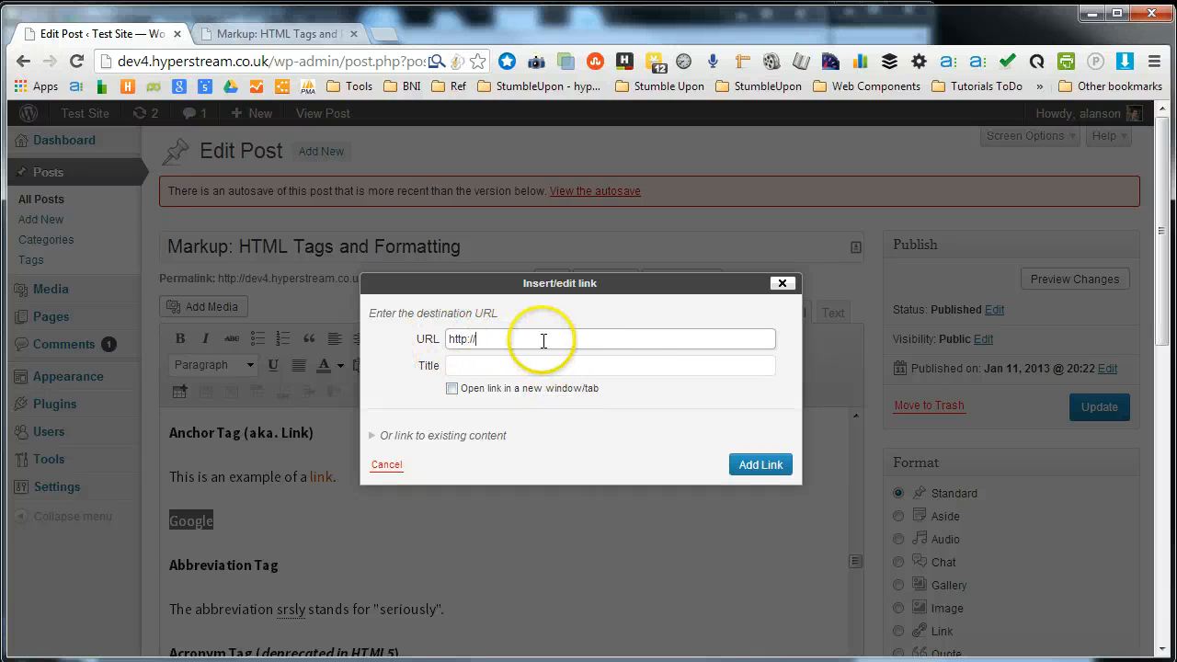
Open google.com in a new browser tab, copy the address of the loaded page, and return to the post's link dialog
{"action": "left_click", "coordinate": [386, 33]}
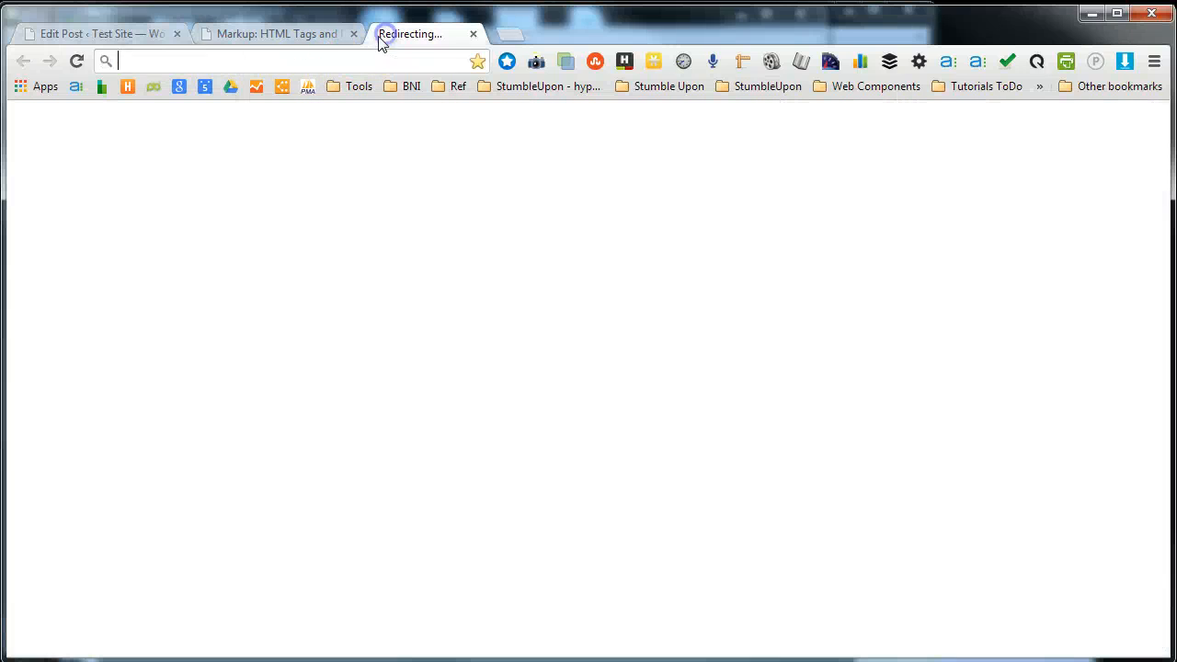
{"action": "type", "text": "google.com"}
{"action": "key", "text": "Return"}
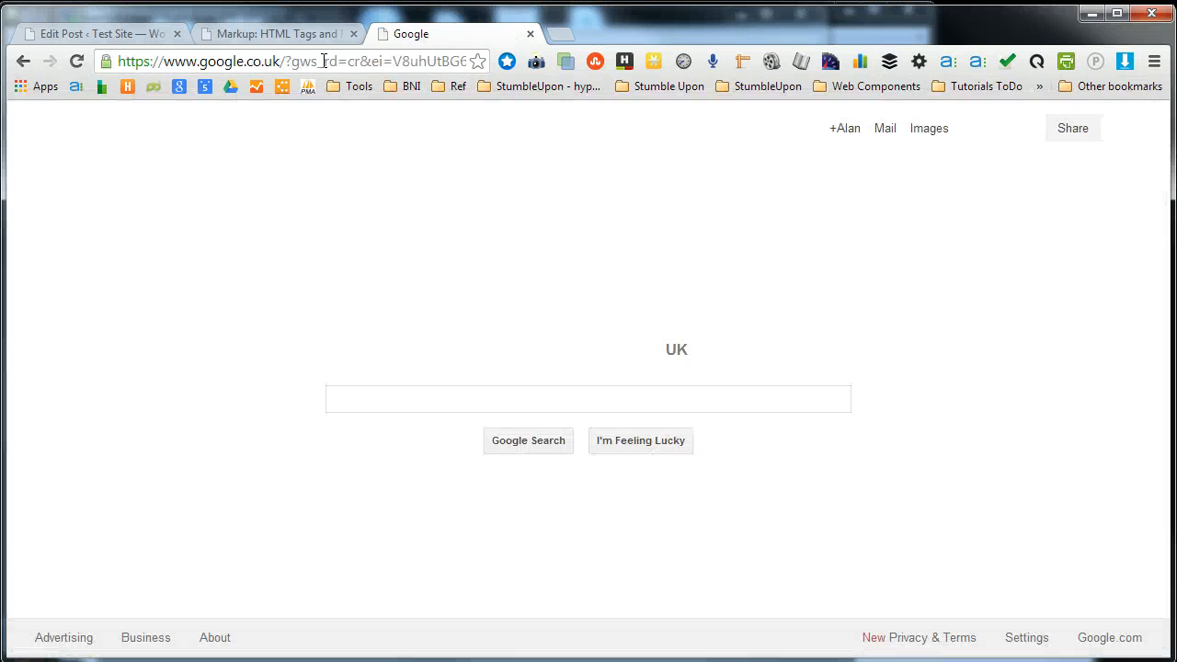
{"action": "left_click", "coordinate": [323, 61]}
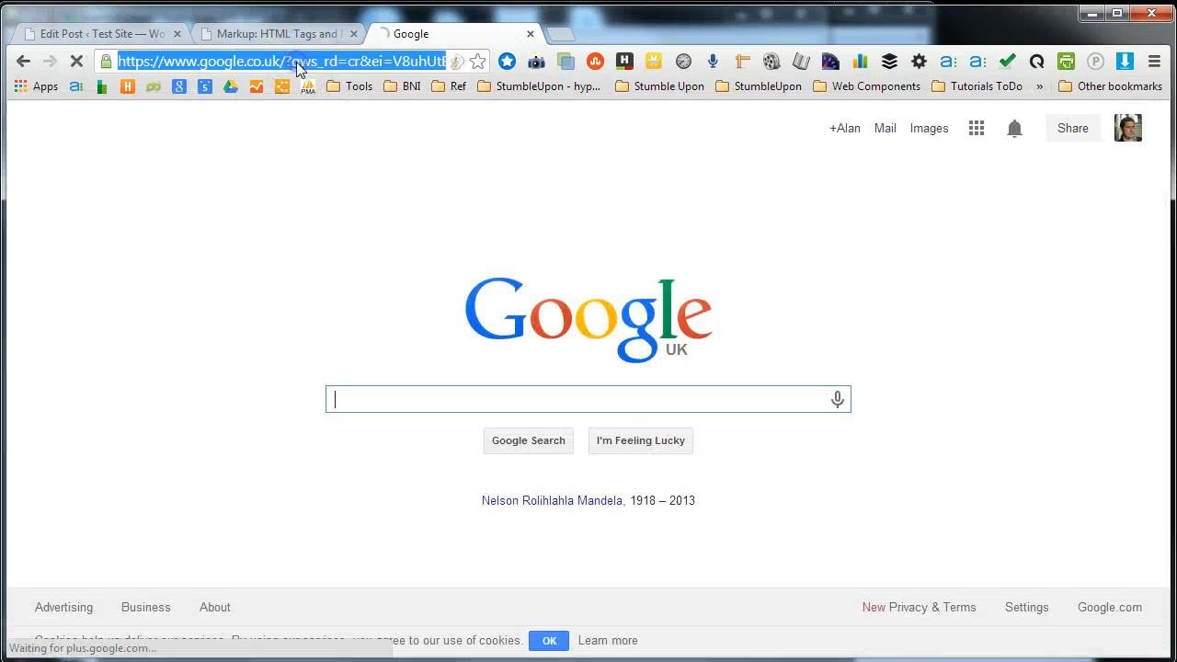
{"action": "left_click", "coordinate": [157, 37]}
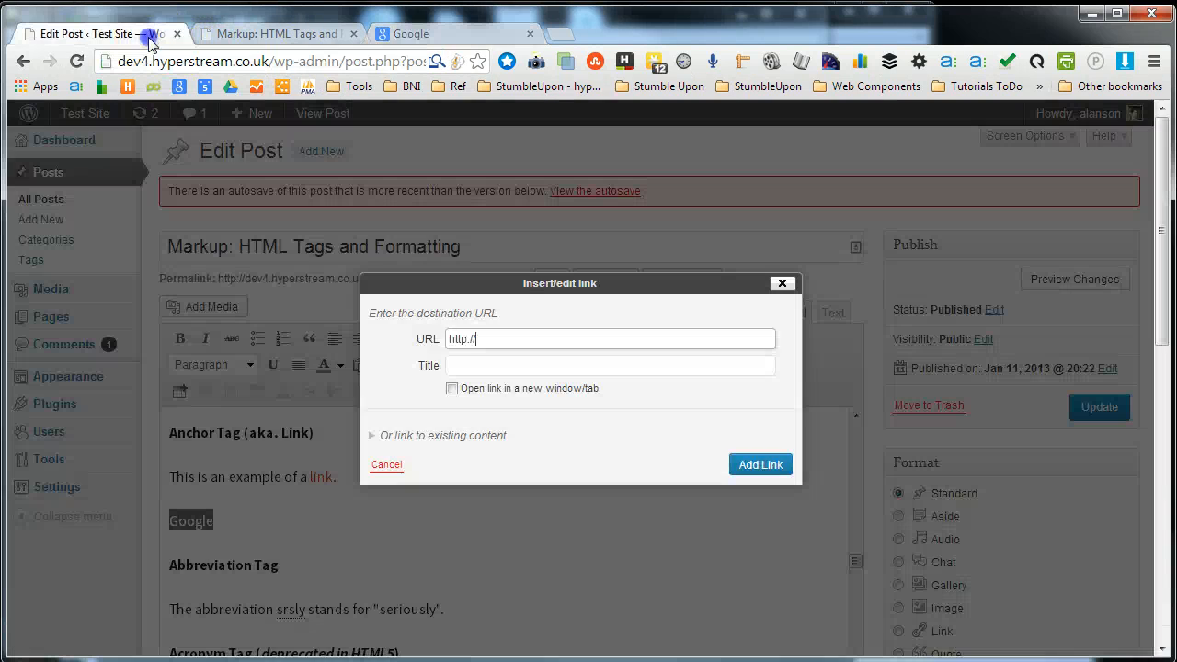
{"action": "left_click_drag", "start_coordinate": [456, 339], "coordinate": [489, 340]}
{"action": "type", "text": "https://www.google.co.uk/?gws_rd=cr&ei=V8uhUtBG6cfRBb75gGA"}
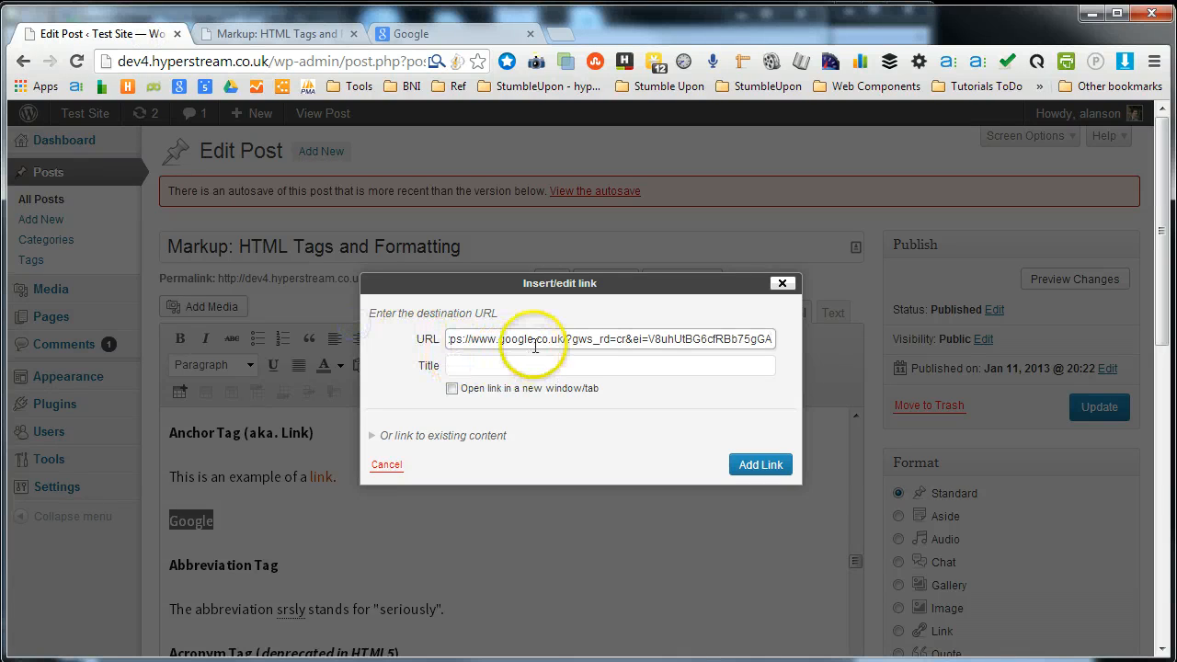
{"action": "left_click_drag", "start_coordinate": [572, 340], "coordinate": [980, 326]}
{"action": "key", "text": "BackSpace"}
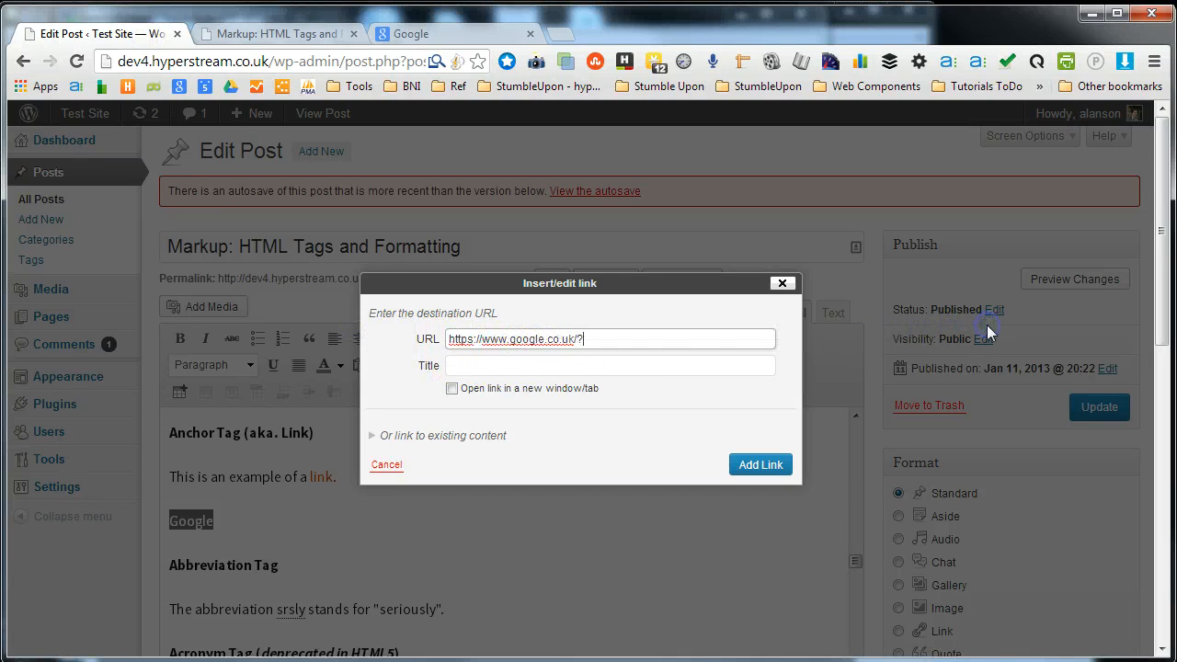
{"action": "left_click", "coordinate": [573, 365]}
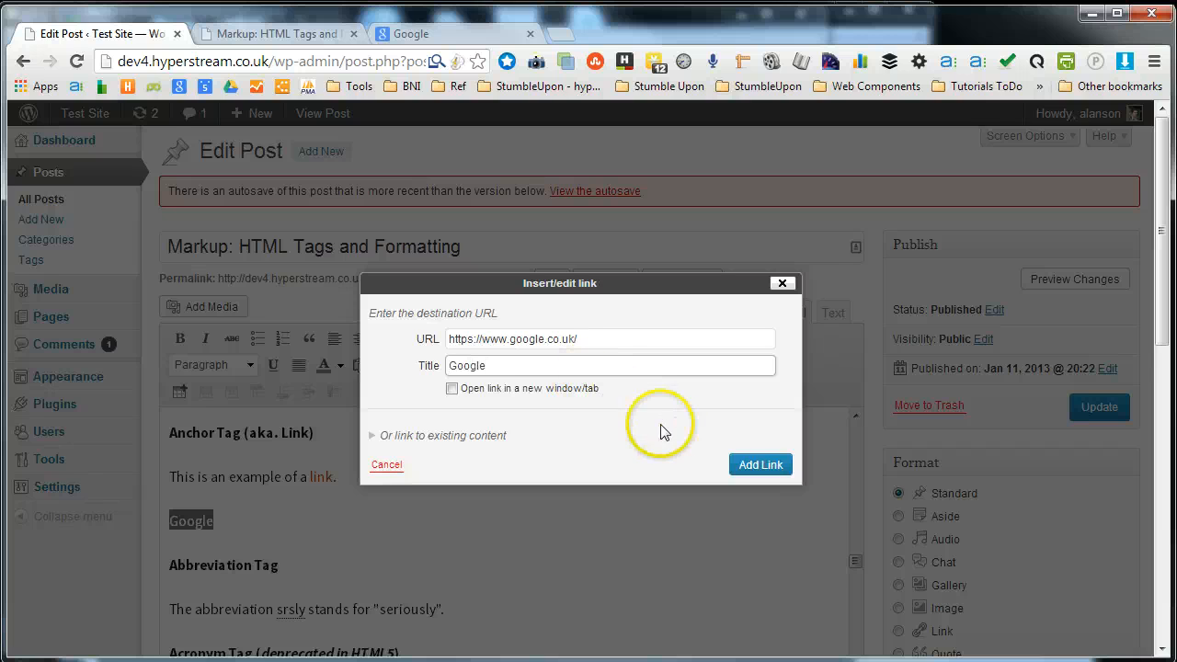
{"action": "left_click", "coordinate": [769, 465]}
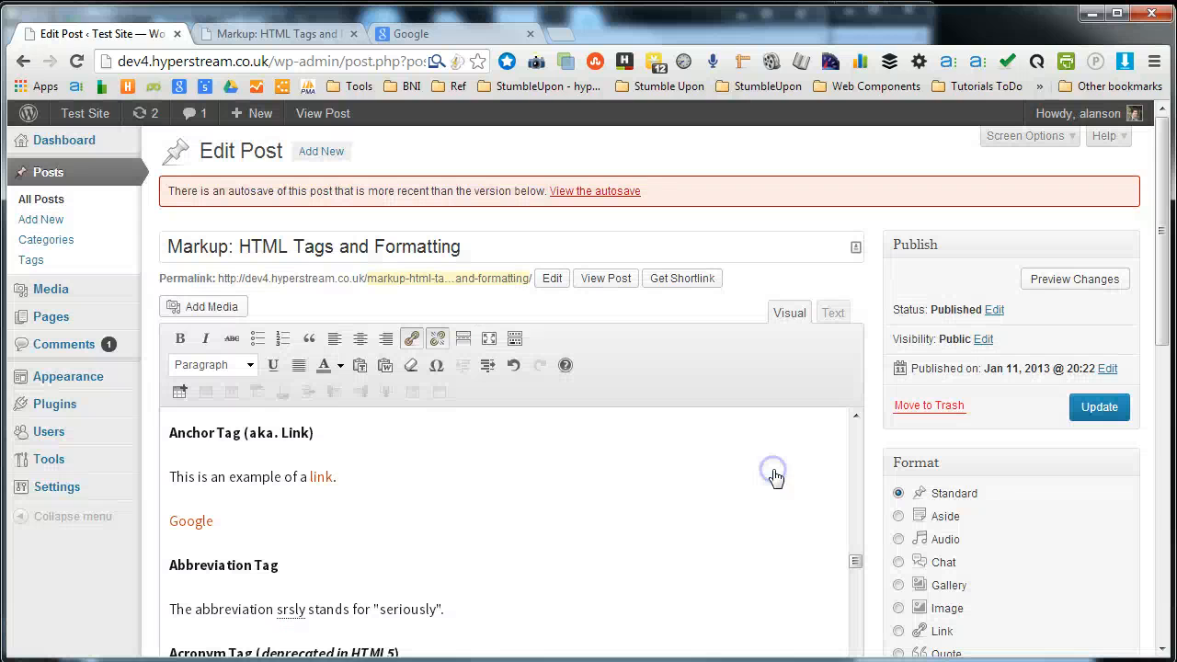
{"action": "left_click", "coordinate": [192, 524]}
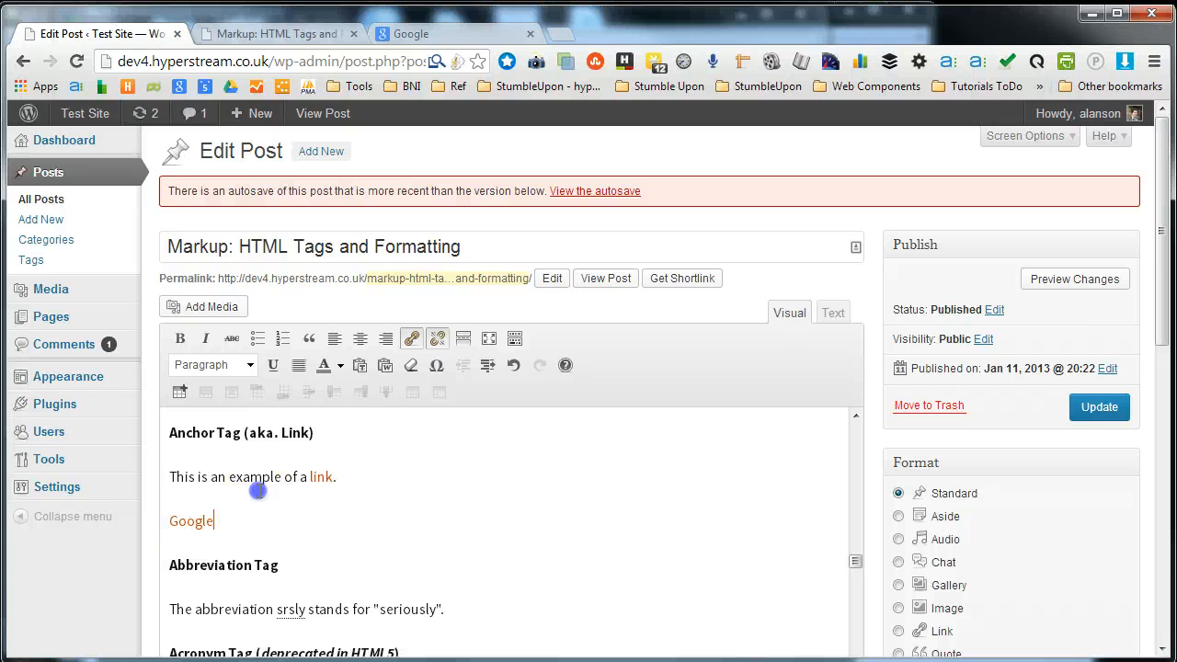
Check the paragraph format of the code block under Preformatted Tag and look over the tag examples back up to Big Tag
{"action": "scroll", "coordinate": [236, 525], "scroll_direction": "down", "scroll_amount": 1}
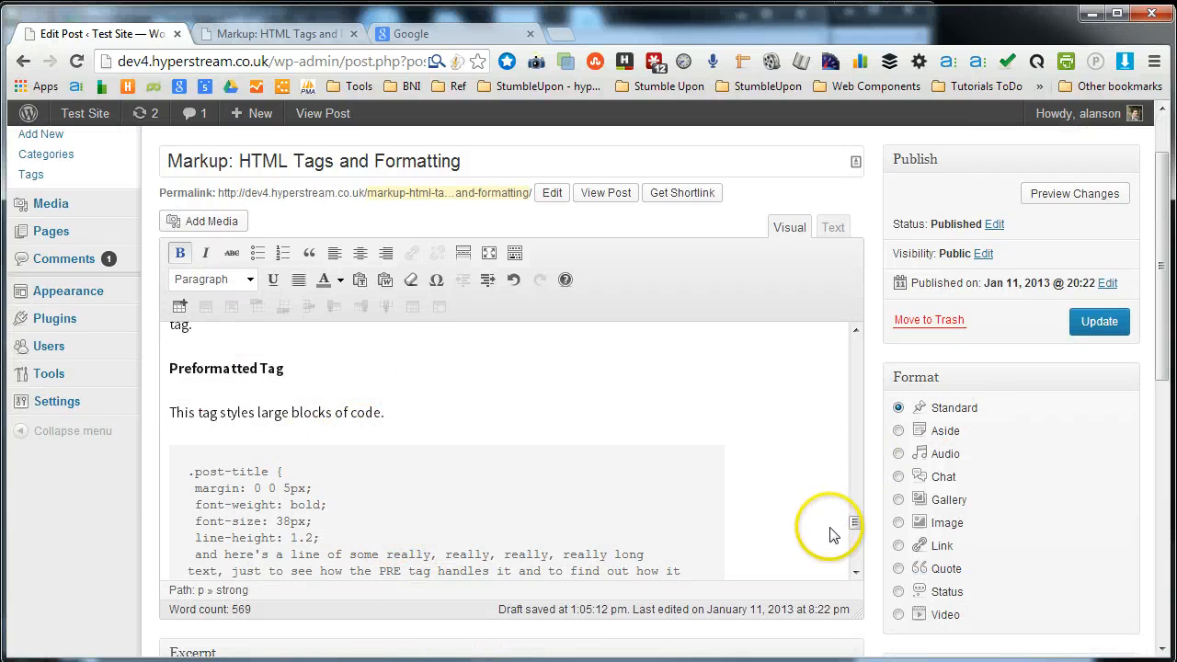
{"action": "left_click", "coordinate": [601, 473]}
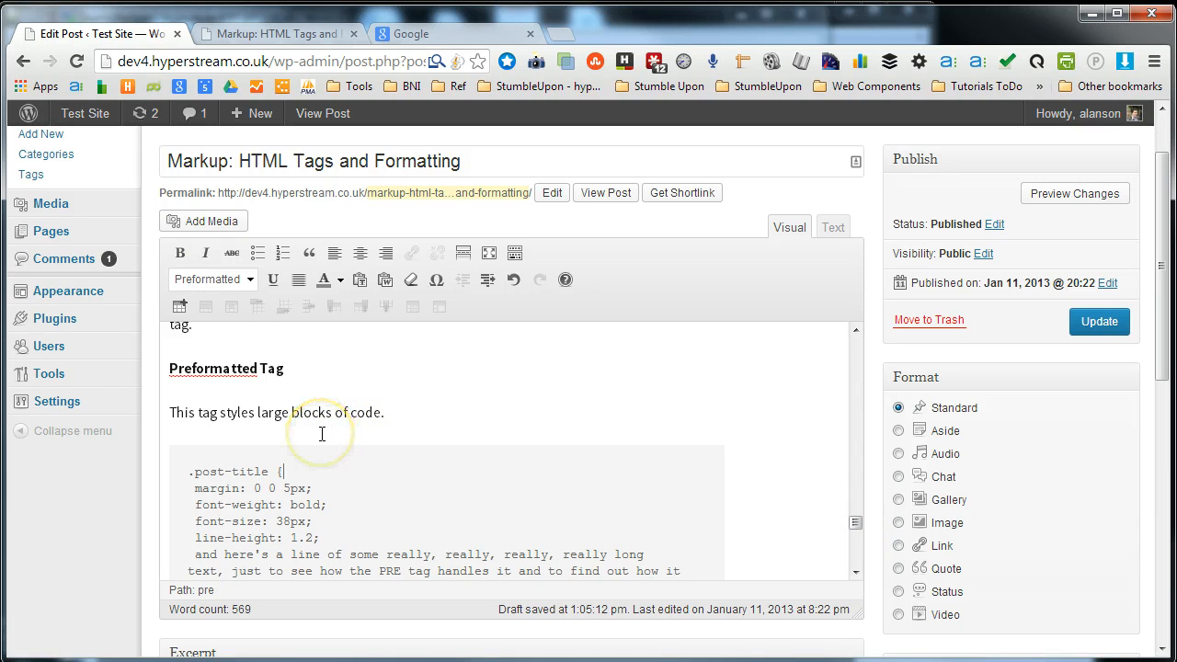
{"action": "scroll", "coordinate": [263, 412], "scroll_direction": "up", "scroll_amount": 1}
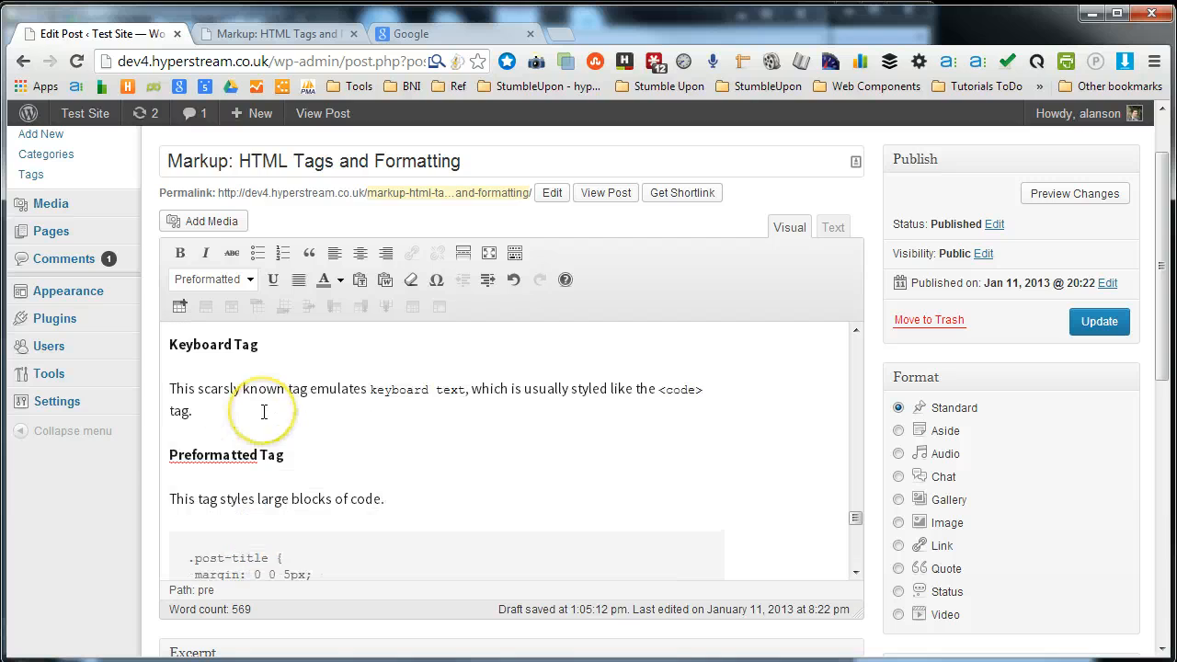
{"action": "scroll", "coordinate": [264, 412], "scroll_direction": "up", "scroll_amount": 3}
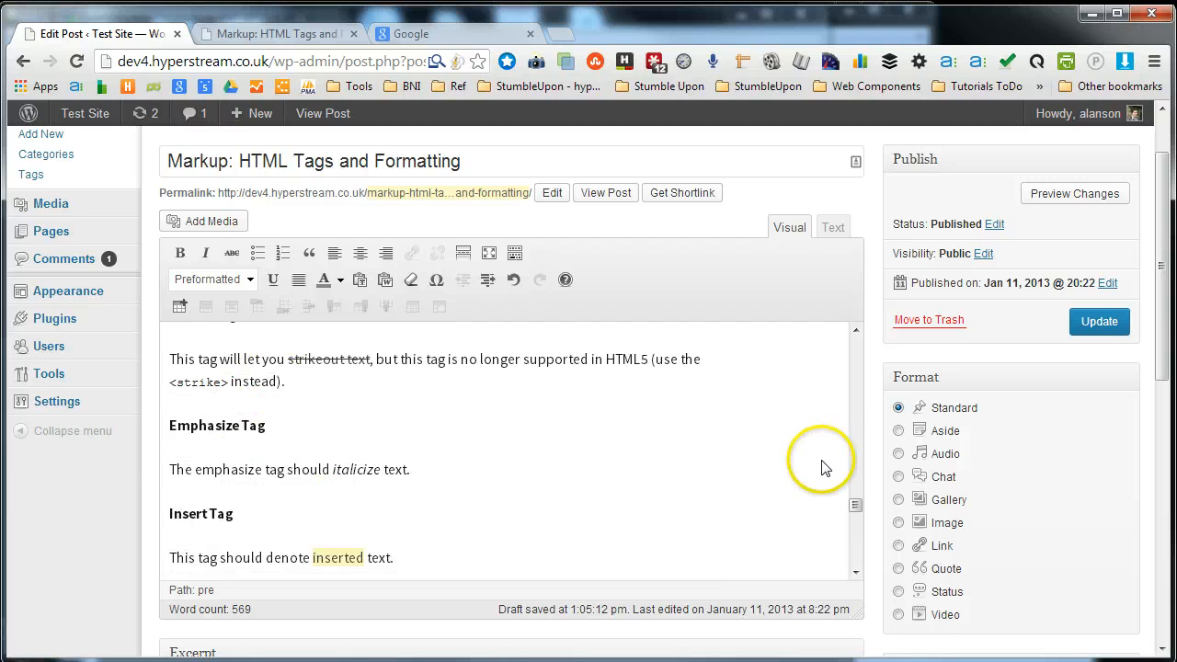
{"action": "left_click_drag", "start_coordinate": [855, 505], "coordinate": [856, 491]}
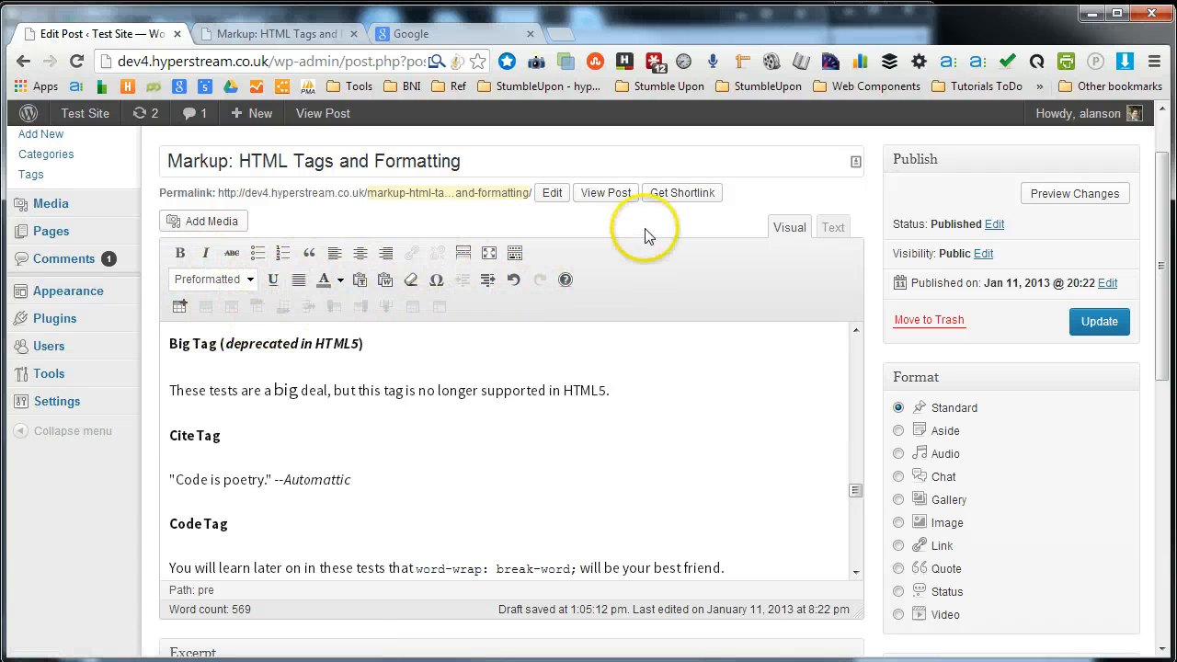
Toggle the extra formatting tools off and on, and look through the available paragraph formats without applying one
{"action": "left_click", "coordinate": [516, 253]}
{"action": "left_click", "coordinate": [516, 253]}
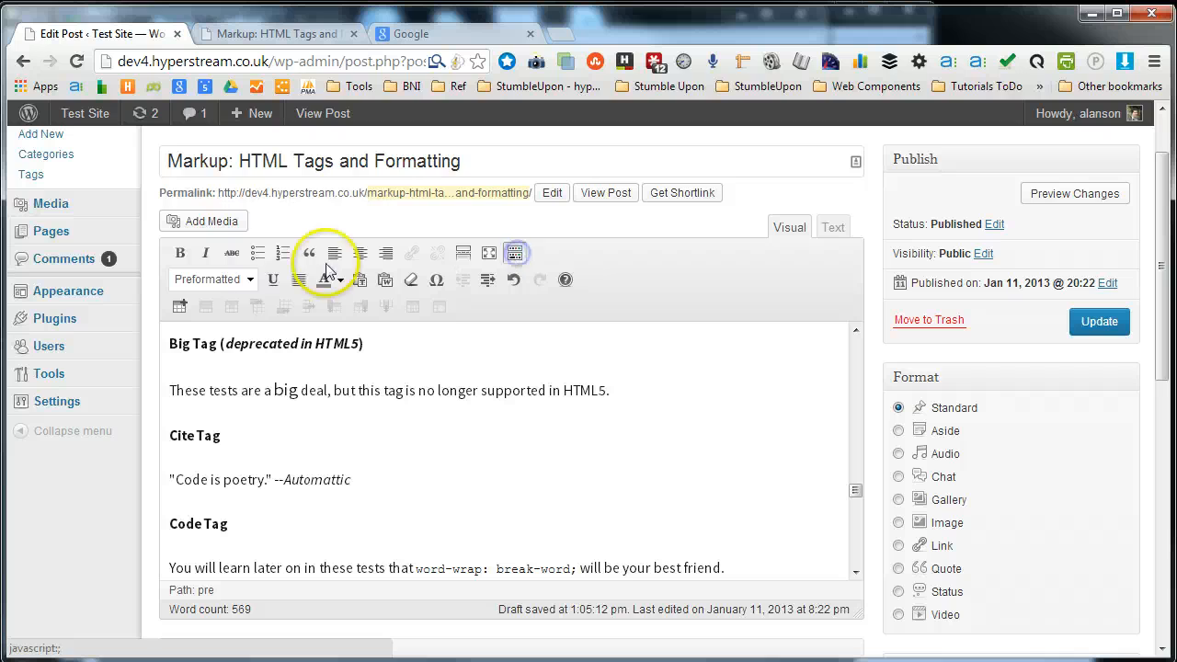
{"action": "left_click", "coordinate": [250, 280]}
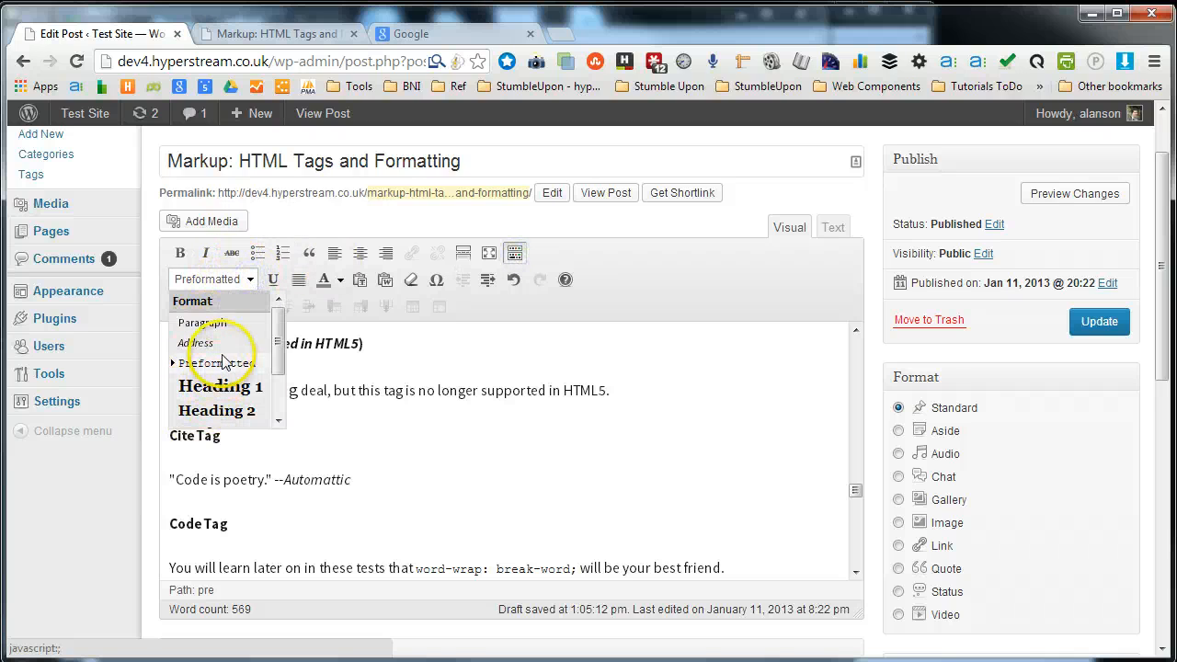
{"action": "left_click", "coordinate": [428, 481]}
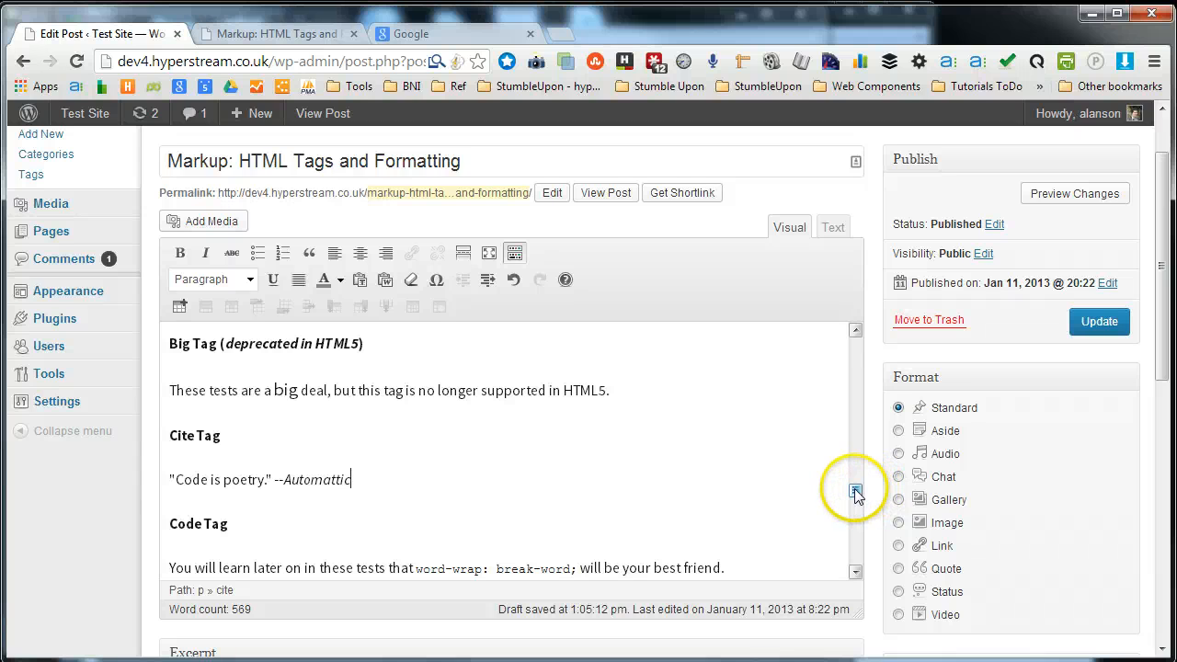
Look over the remaining tag examples down to Variable Tag and compare the visual view with the HTML text view
{"action": "left_click_drag", "start_coordinate": [855, 495], "coordinate": [855, 556]}
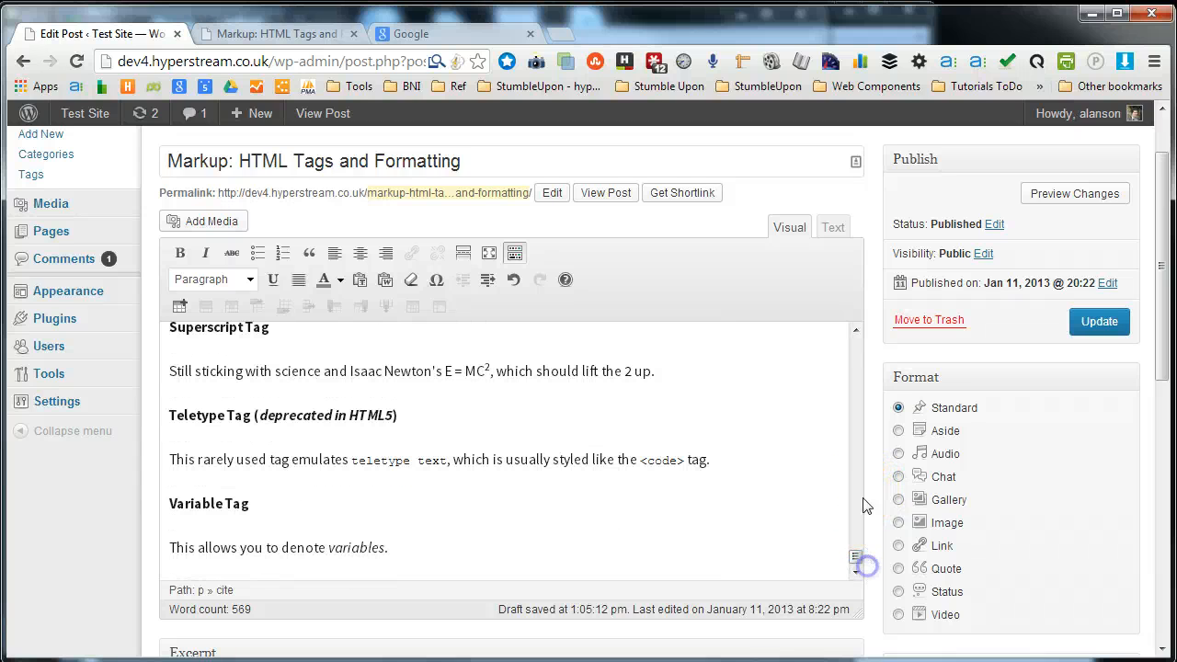
{"action": "left_click", "coordinate": [831, 229]}
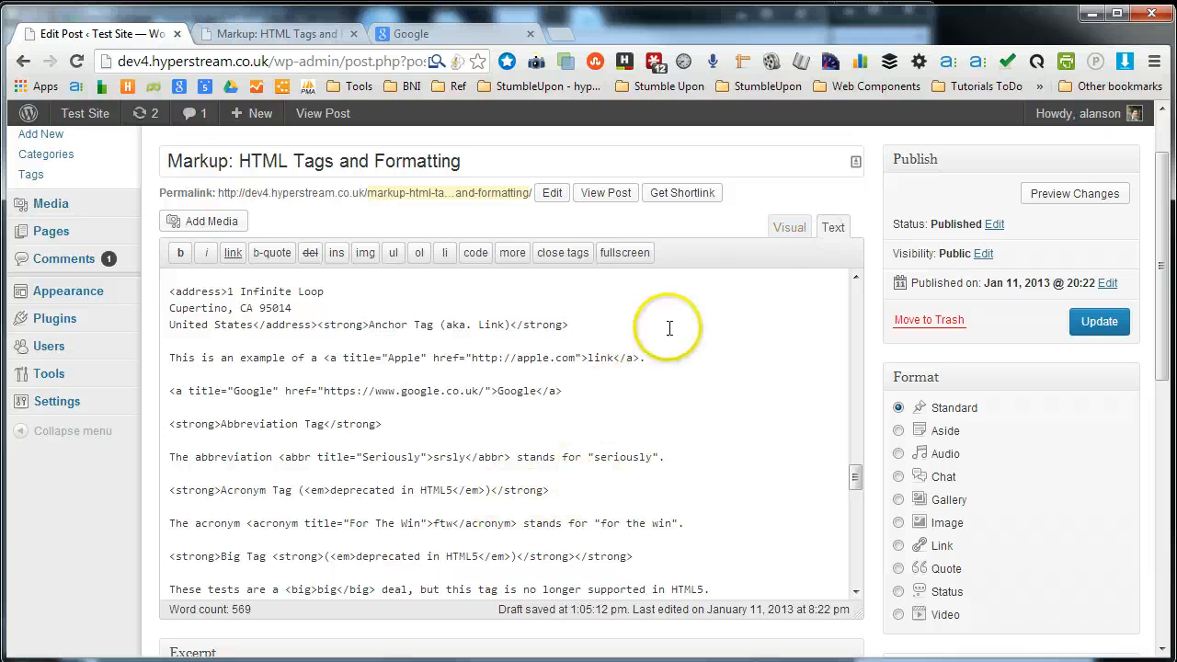
{"action": "left_click", "coordinate": [777, 241]}
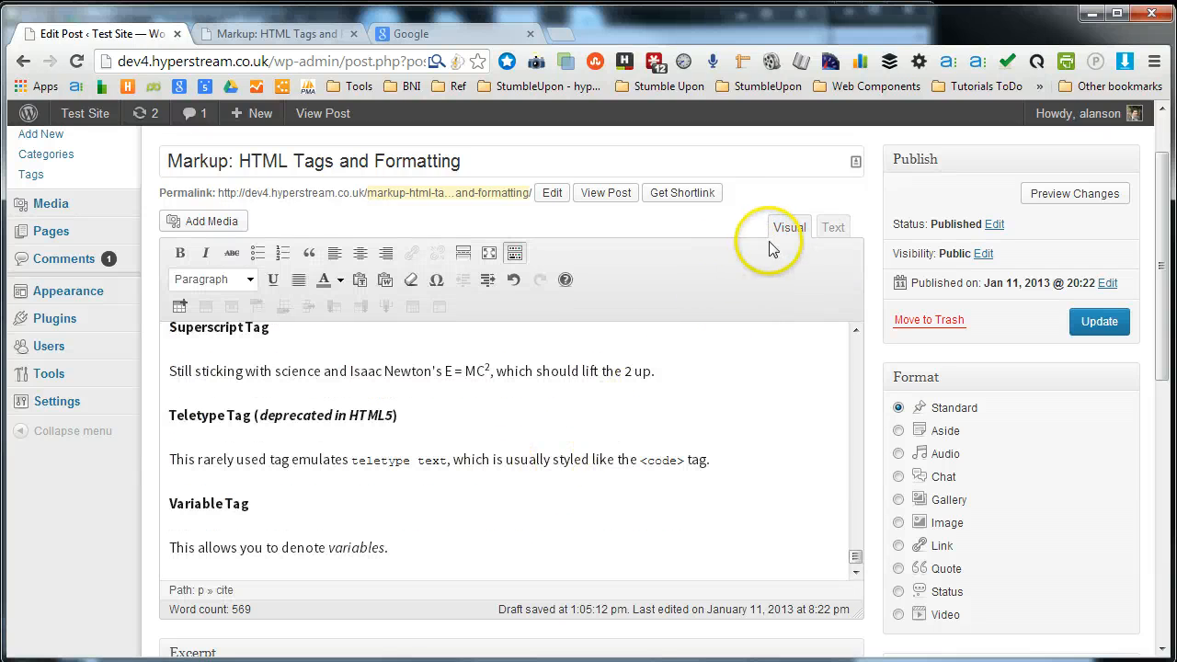
{"action": "left_click", "coordinate": [839, 229]}
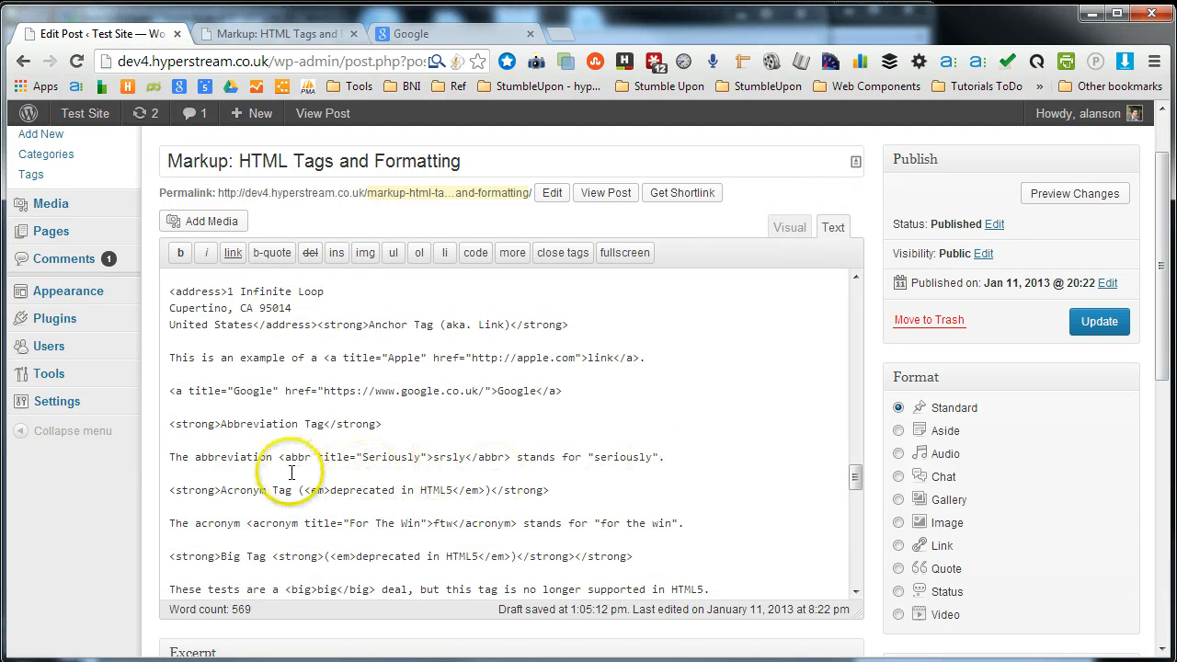
Examine the abbr markup with the title "Seriously" around "srsly" in the Abbreviation Tag sentence
{"action": "left_click_drag", "start_coordinate": [280, 456], "coordinate": [326, 457]}
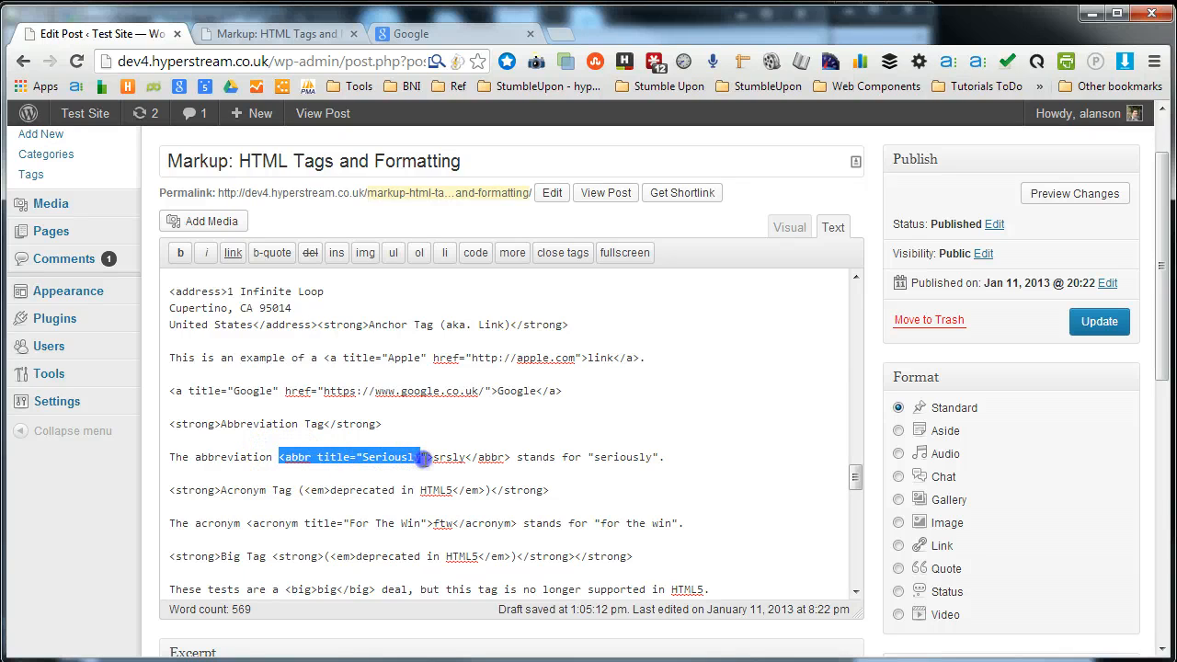
{"action": "left_click", "coordinate": [671, 442]}
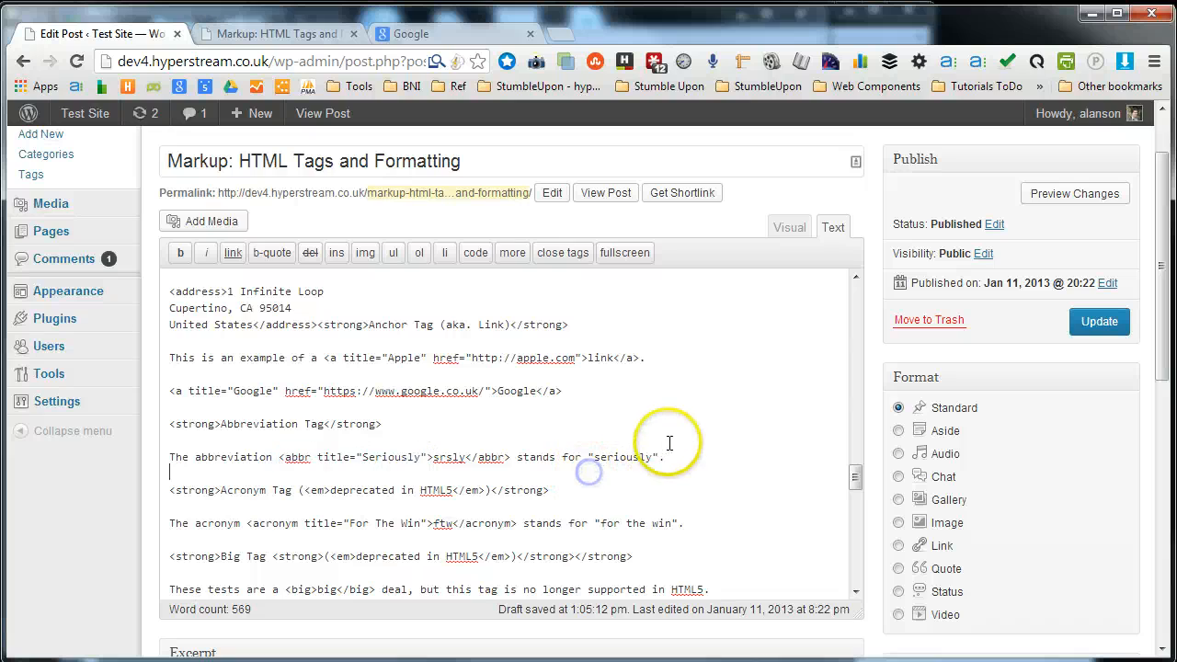
{"action": "left_click_drag", "start_coordinate": [677, 452], "coordinate": [272, 452]}
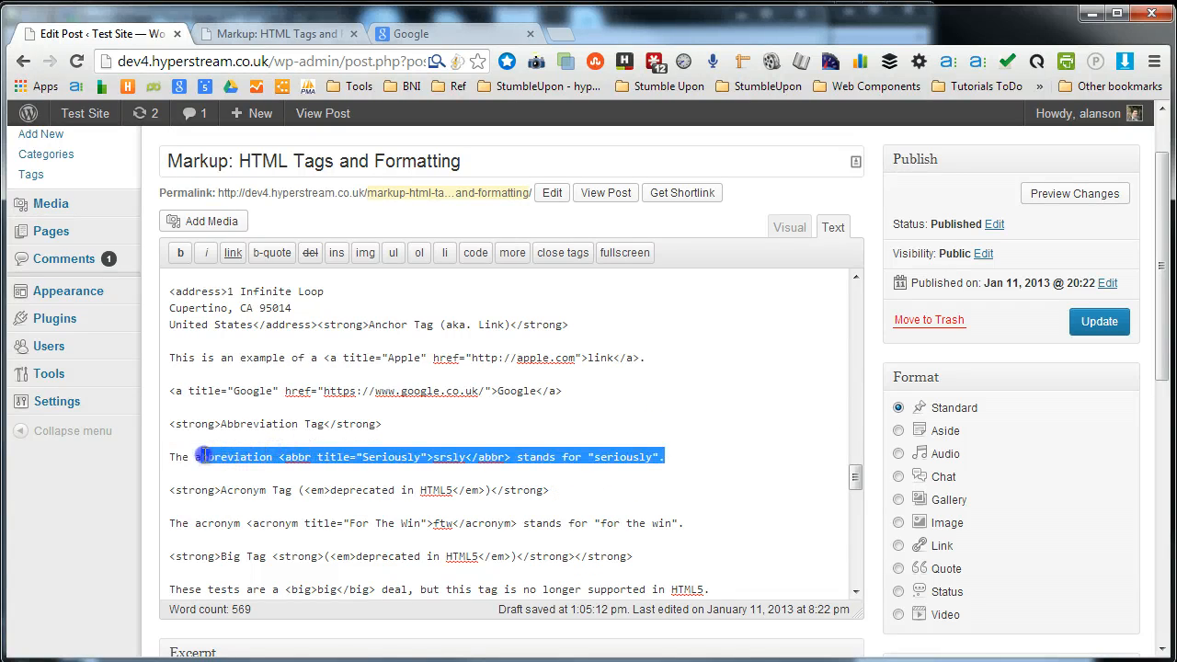
{"action": "left_click", "coordinate": [368, 458]}
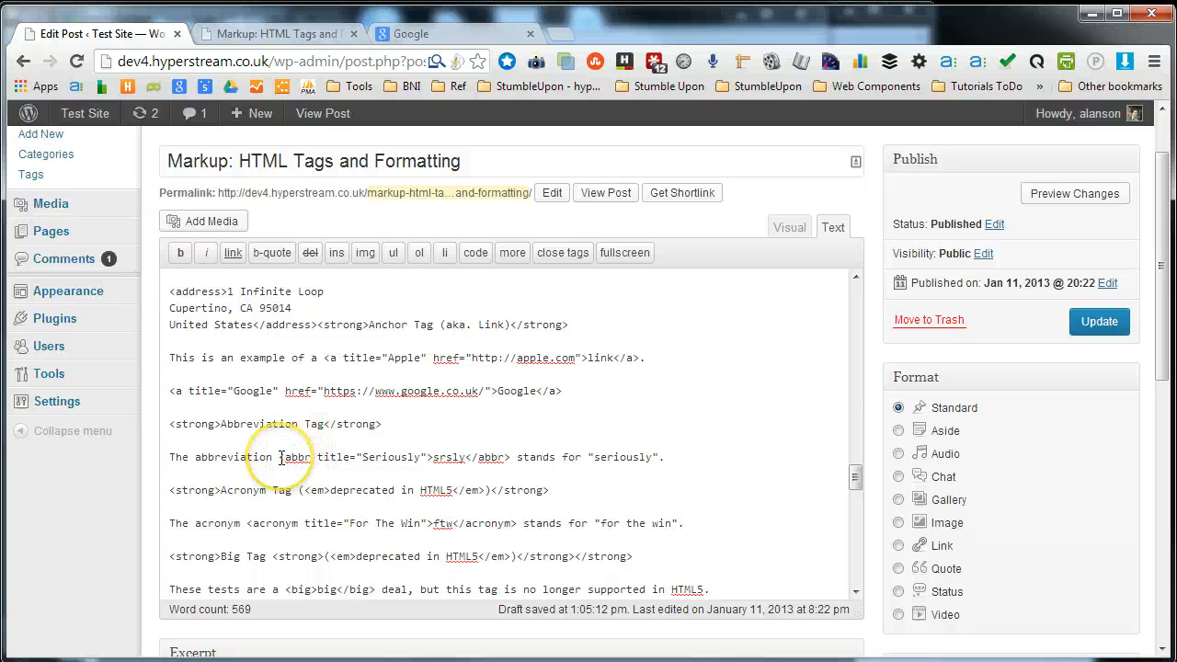
{"action": "left_click_drag", "start_coordinate": [294, 457], "coordinate": [434, 457]}
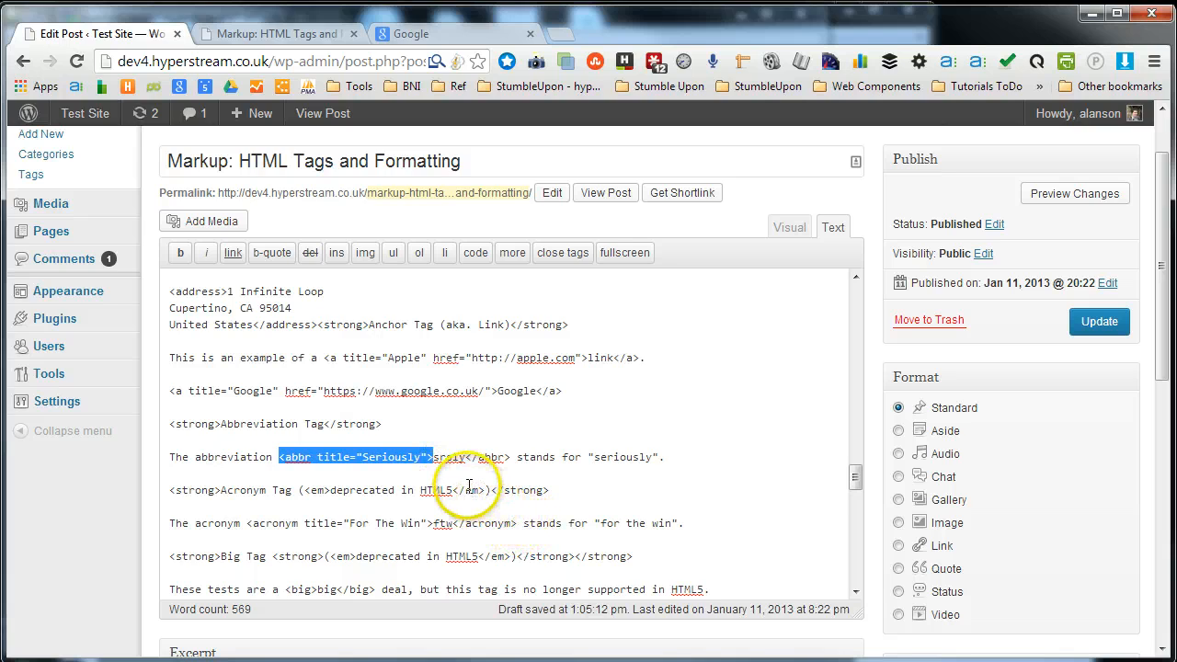
{"action": "left_click", "coordinate": [507, 456]}
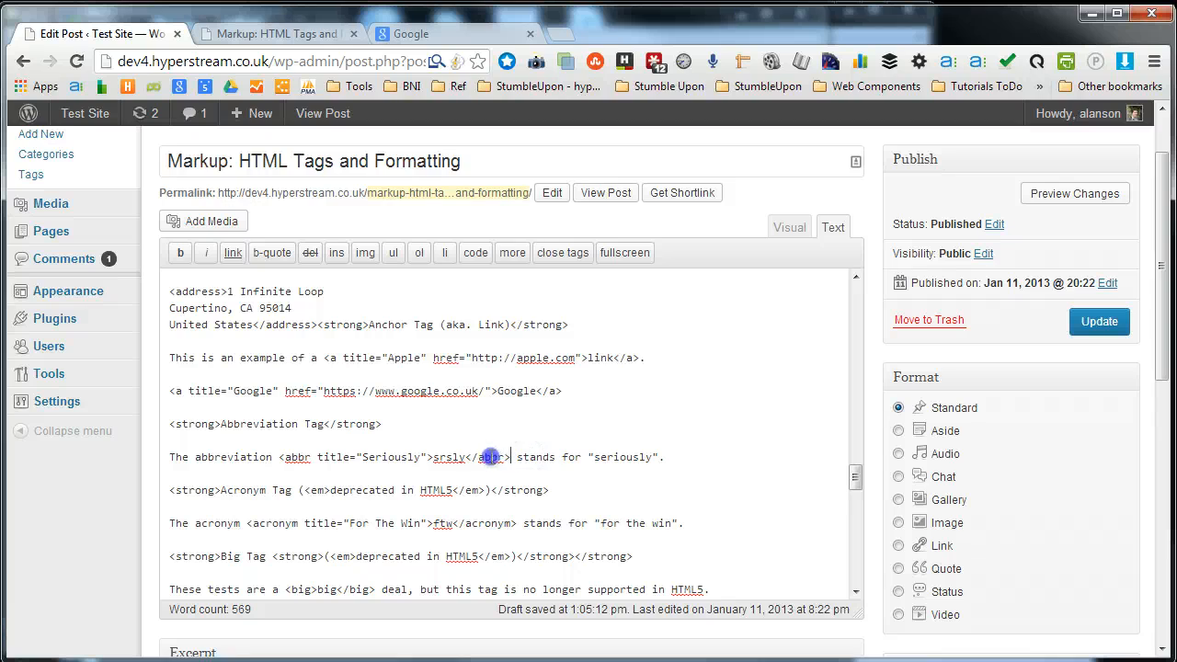
{"action": "left_click", "coordinate": [365, 483]}
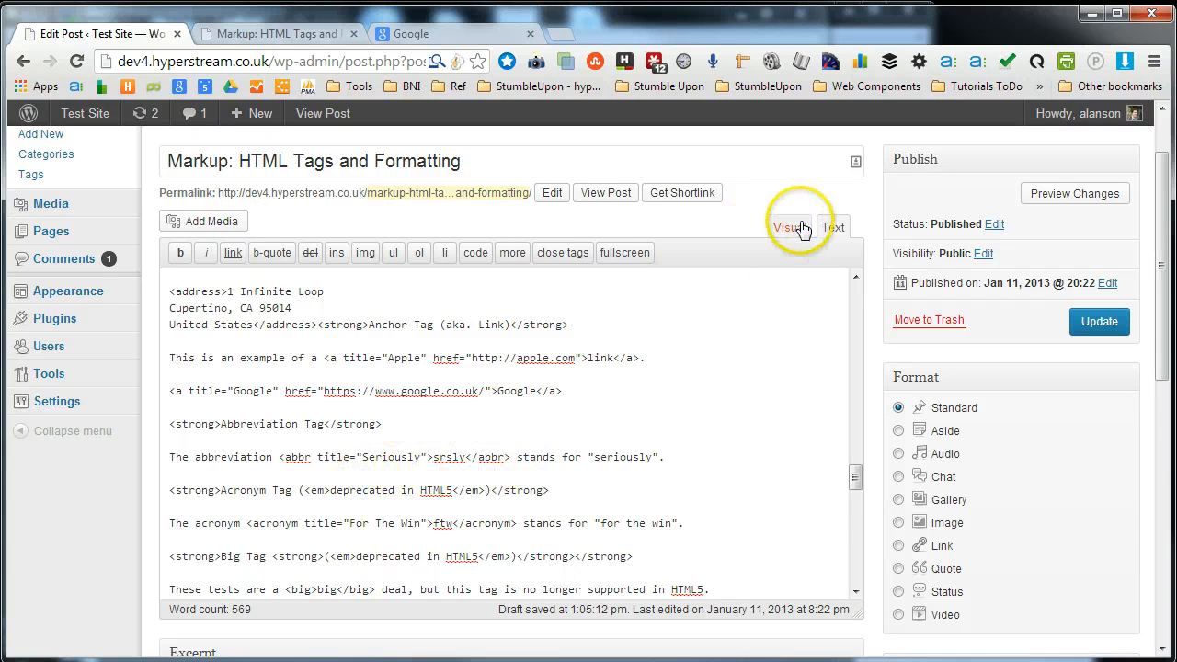
View the published post on the site and examine its HTML Tags section from Address Tag down to Insert Tag
{"action": "left_click", "coordinate": [606, 195]}
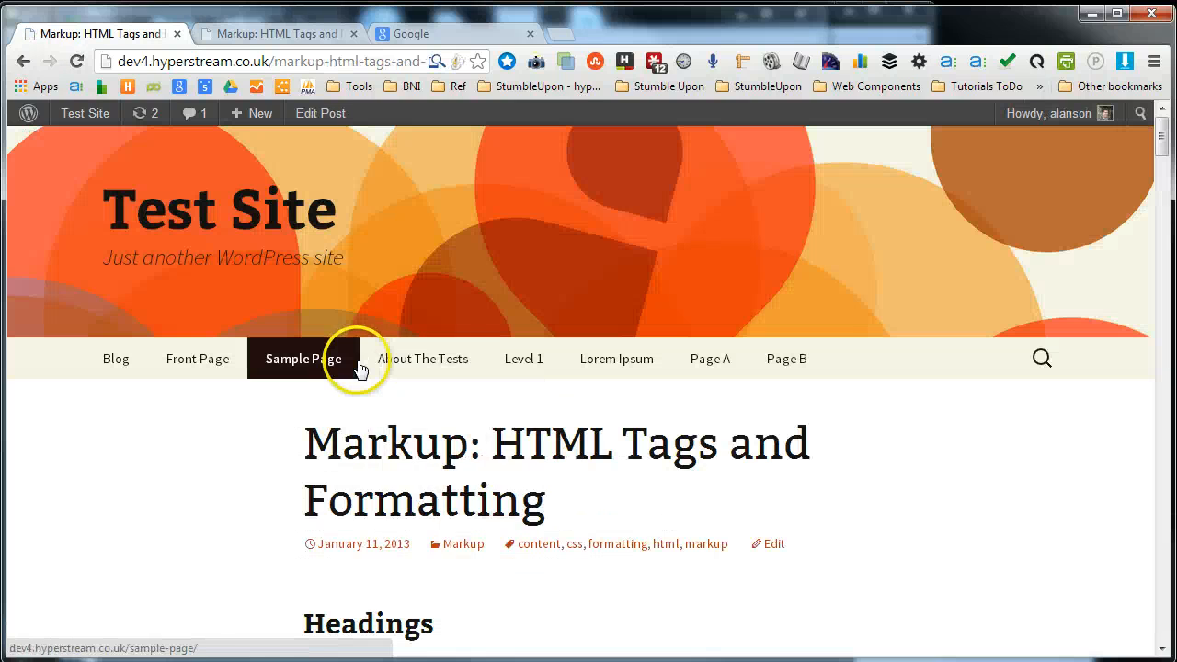
{"action": "scroll", "coordinate": [659, 535], "scroll_direction": "down", "scroll_amount": 15}
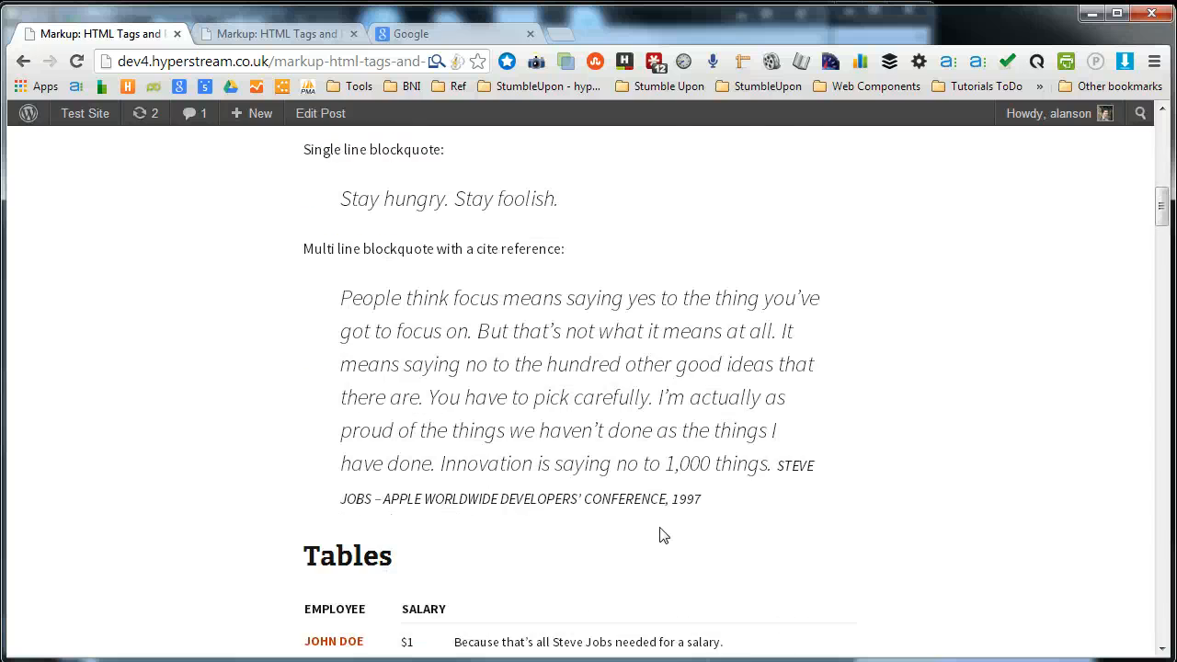
{"action": "scroll", "coordinate": [659, 531], "scroll_direction": "down", "scroll_amount": 10}
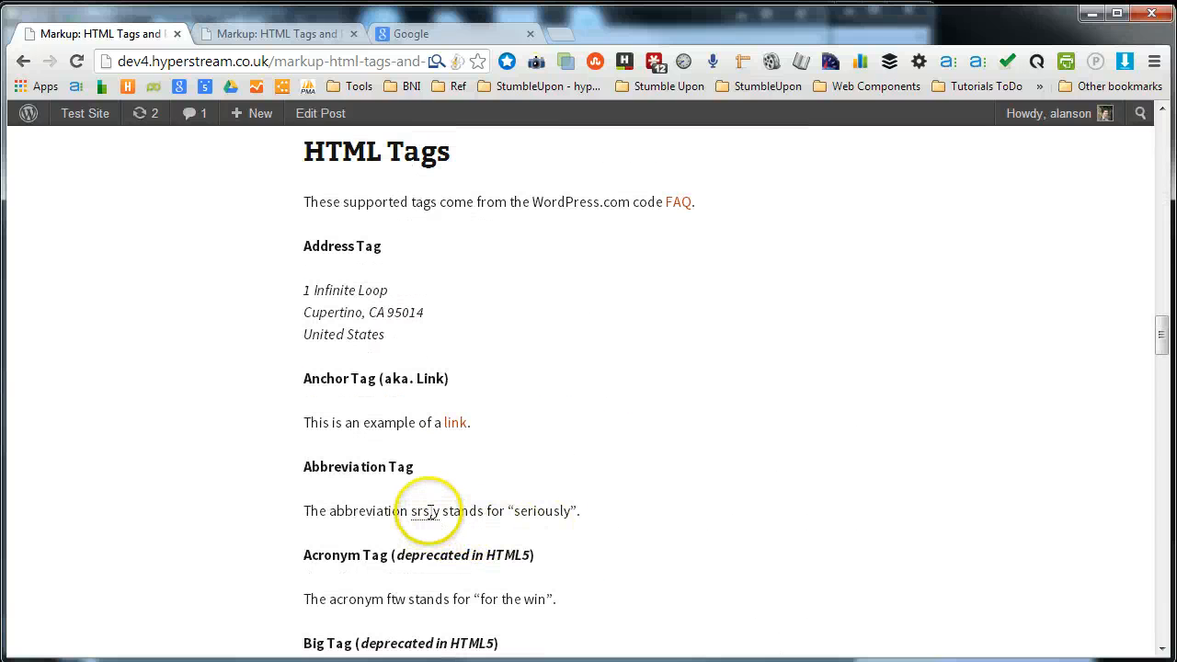
{"action": "mouse_move", "coordinate": [415, 511]}
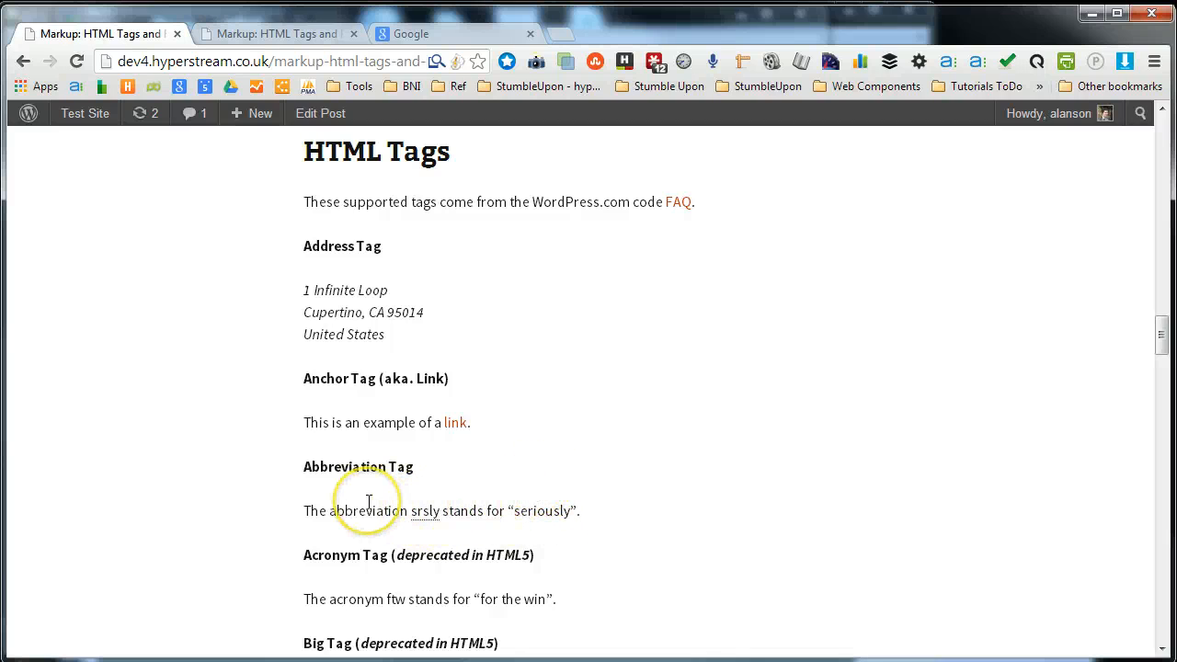
{"action": "scroll", "coordinate": [260, 555], "scroll_direction": "down", "scroll_amount": 2}
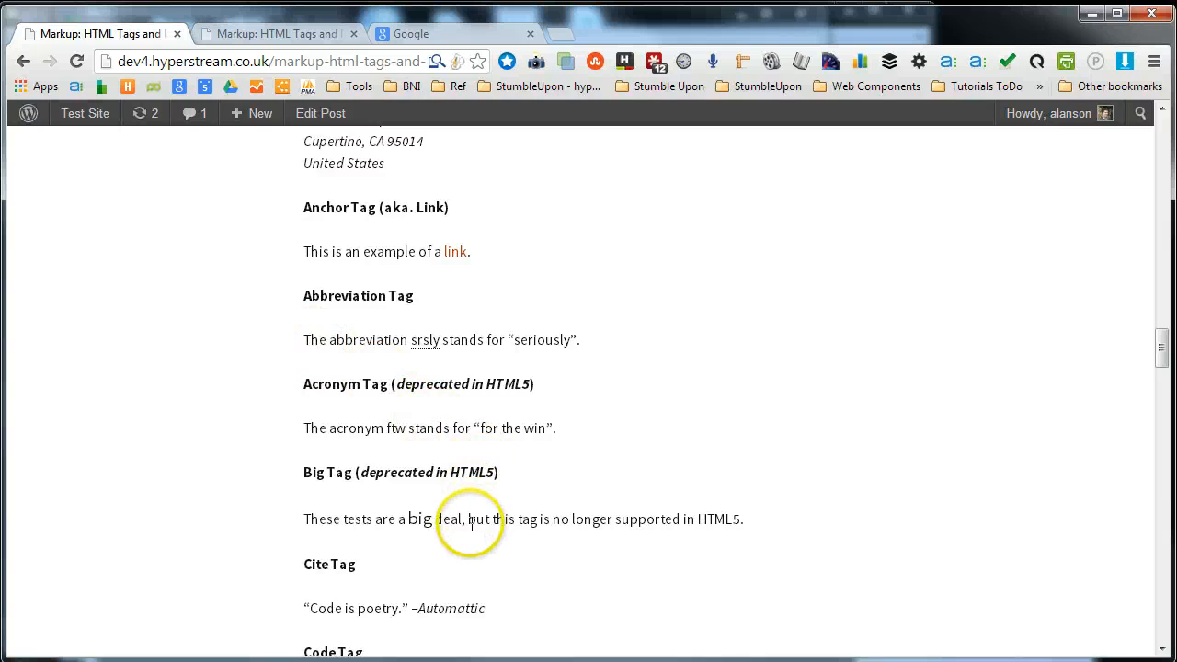
{"action": "scroll", "coordinate": [384, 538], "scroll_direction": "down", "scroll_amount": 8}
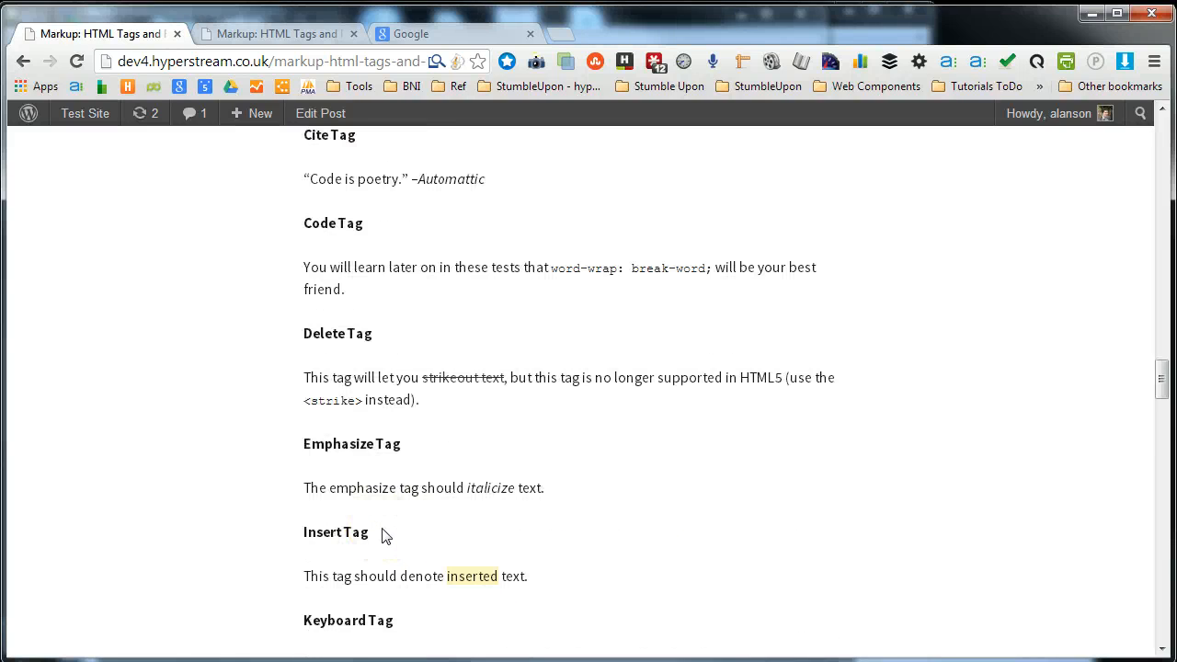